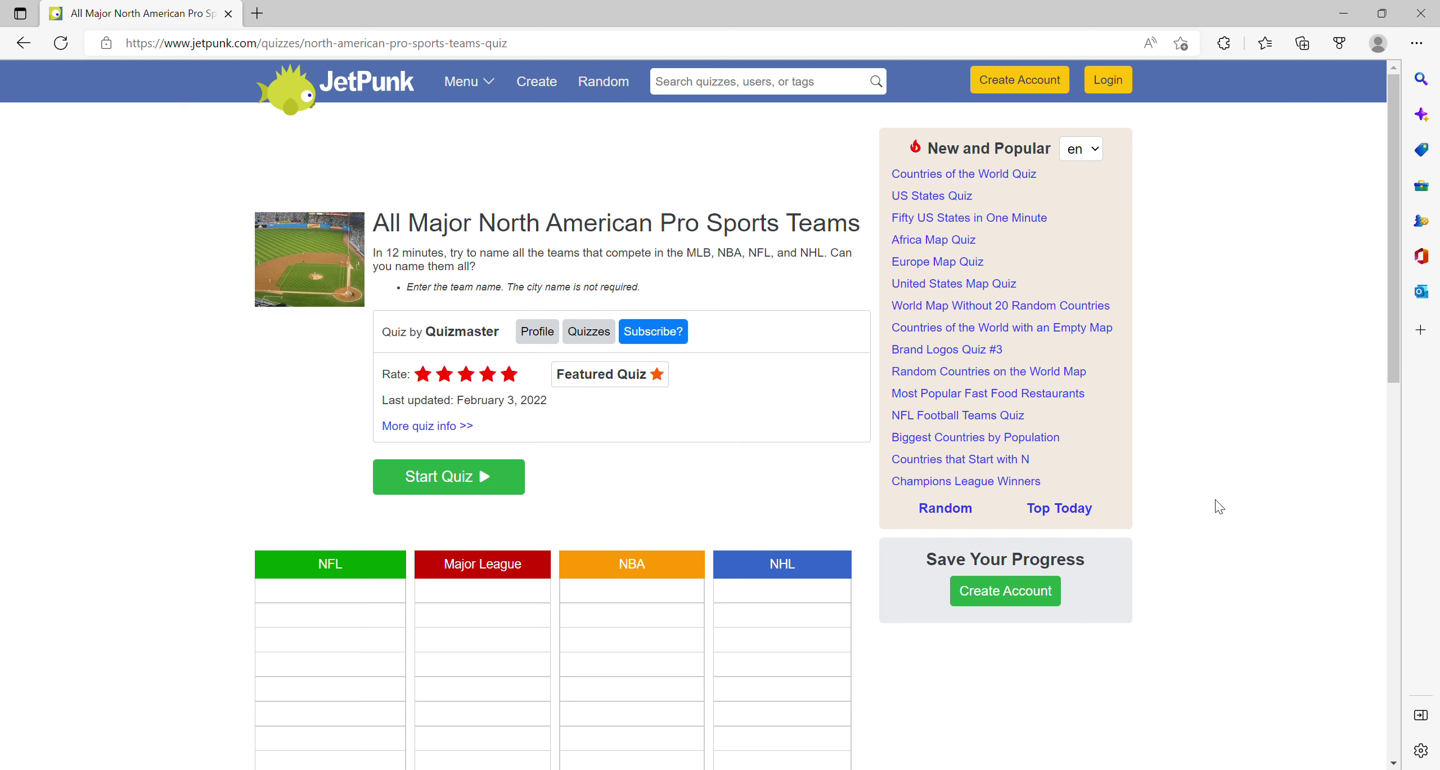
scroll(424, 543, "down", 2)
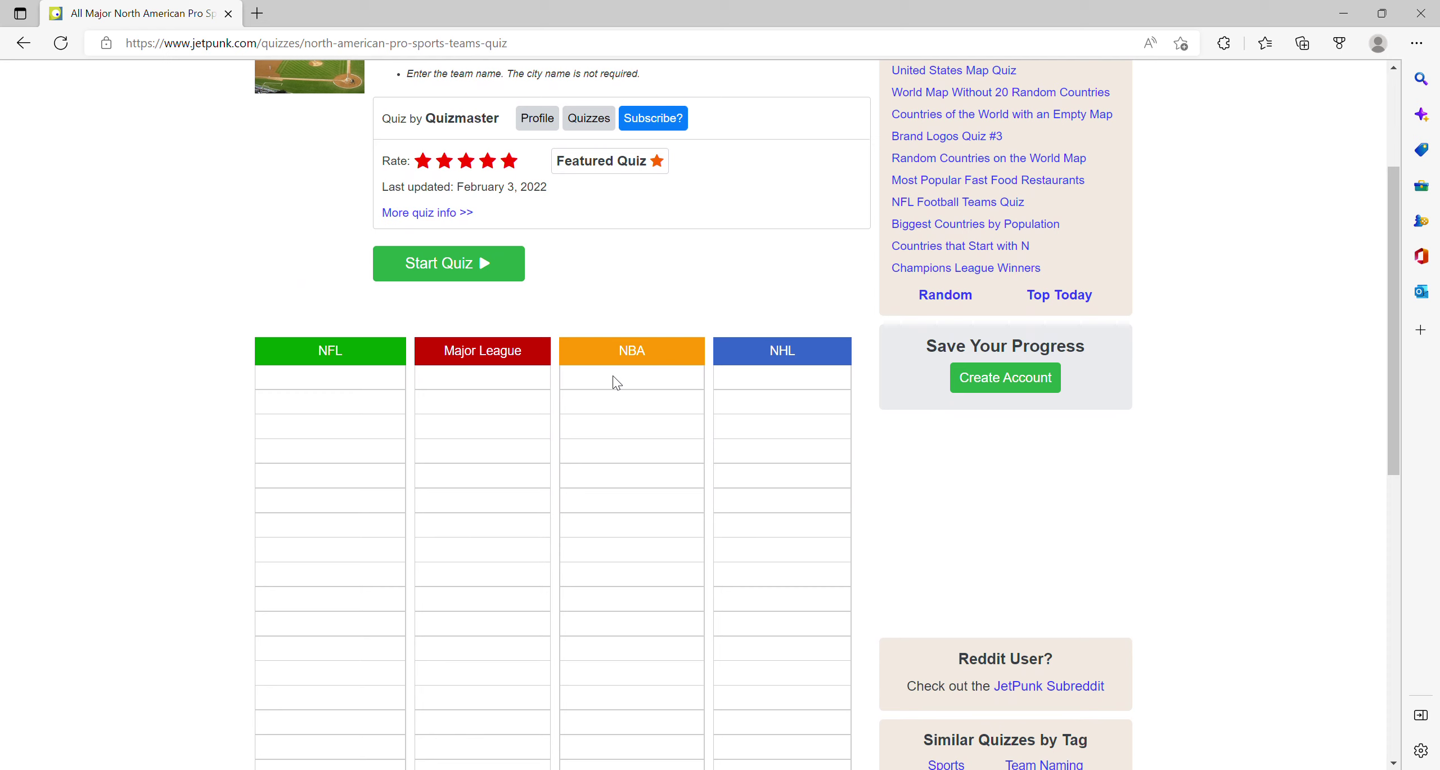
scroll(618, 401, "down", 2)
scroll(608, 405, "down", 3)
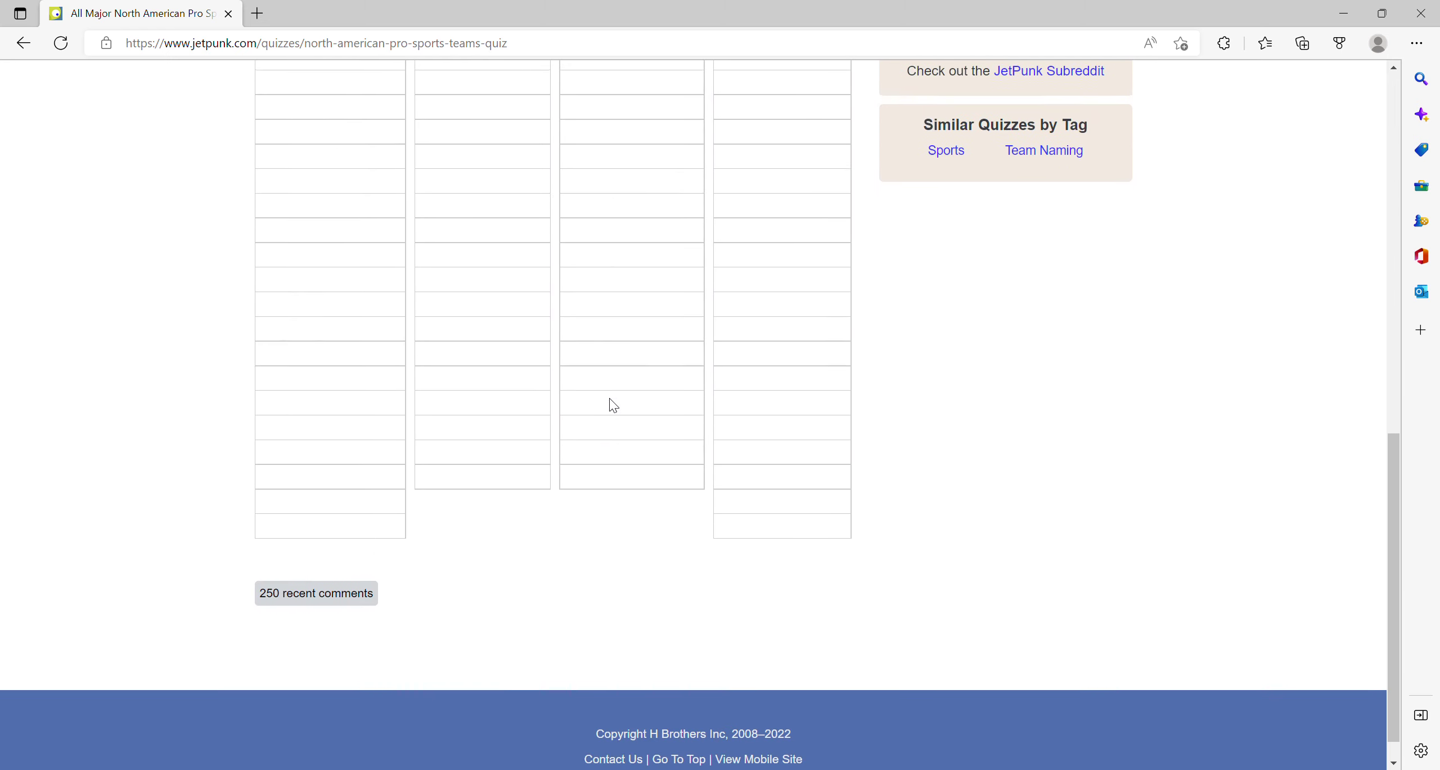
scroll(612, 405, "up", 2)
scroll(609, 403, "down", 1)
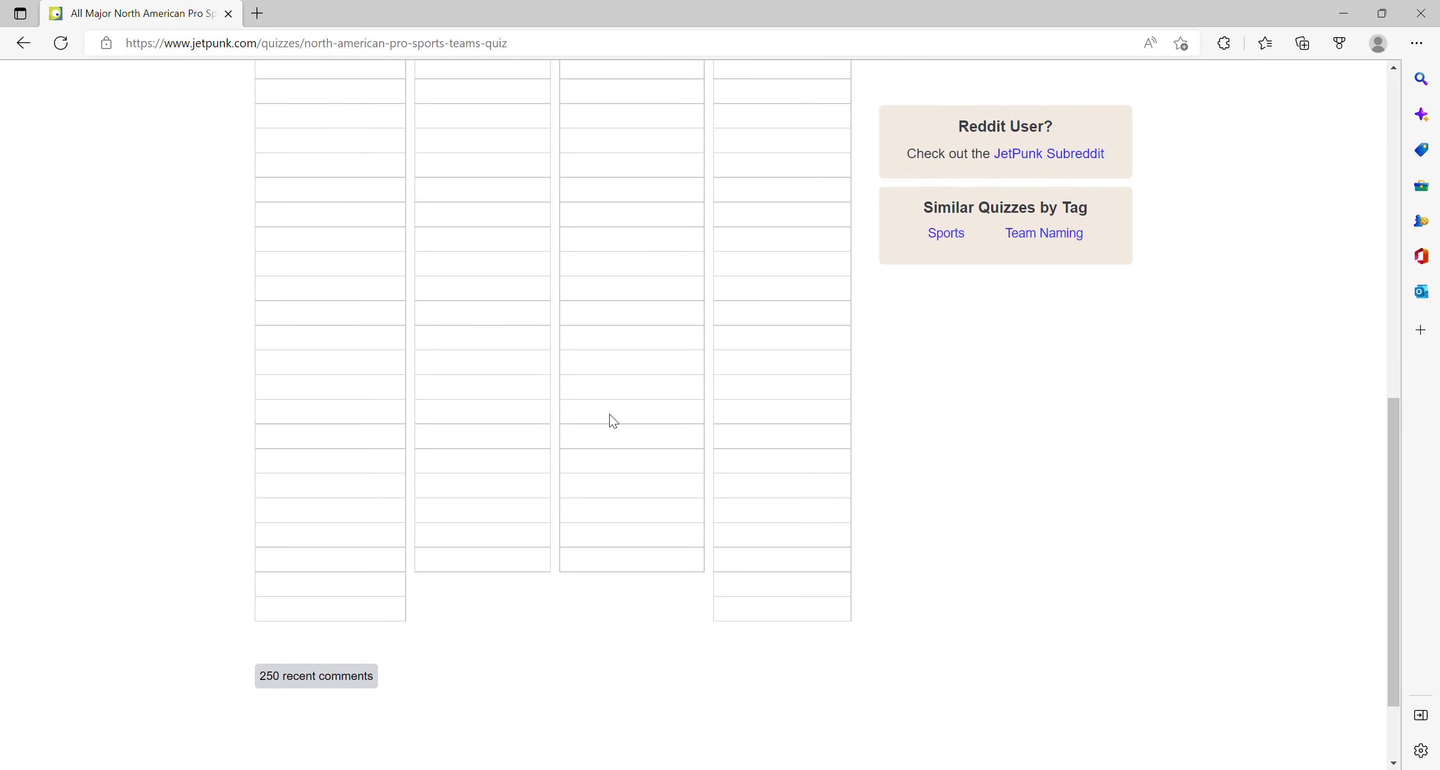
scroll(614, 429, "up", 1)
scroll(614, 430, "up", 3)
scroll(615, 428, "up", 1)
scroll(614, 428, "up", 2)
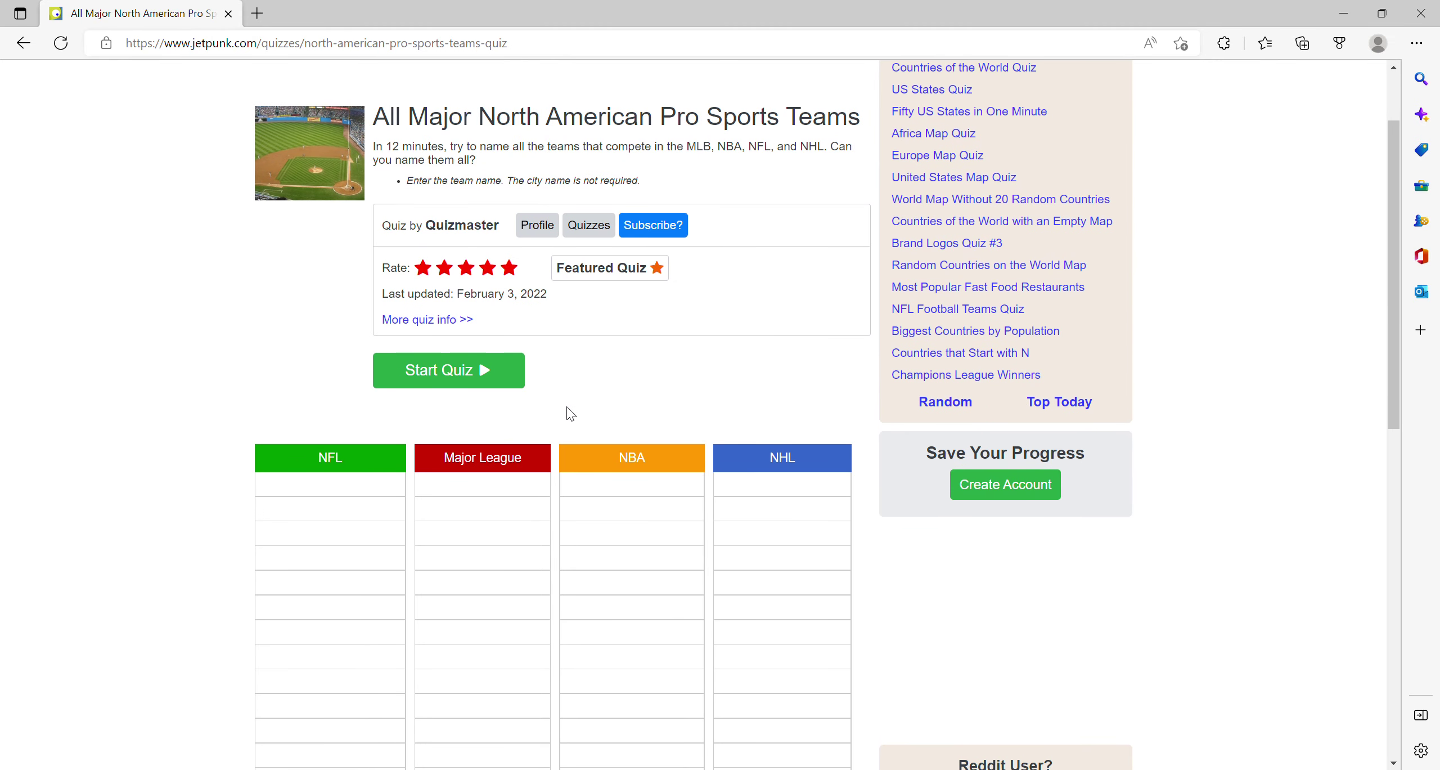
scroll(627, 426, "up", 1)
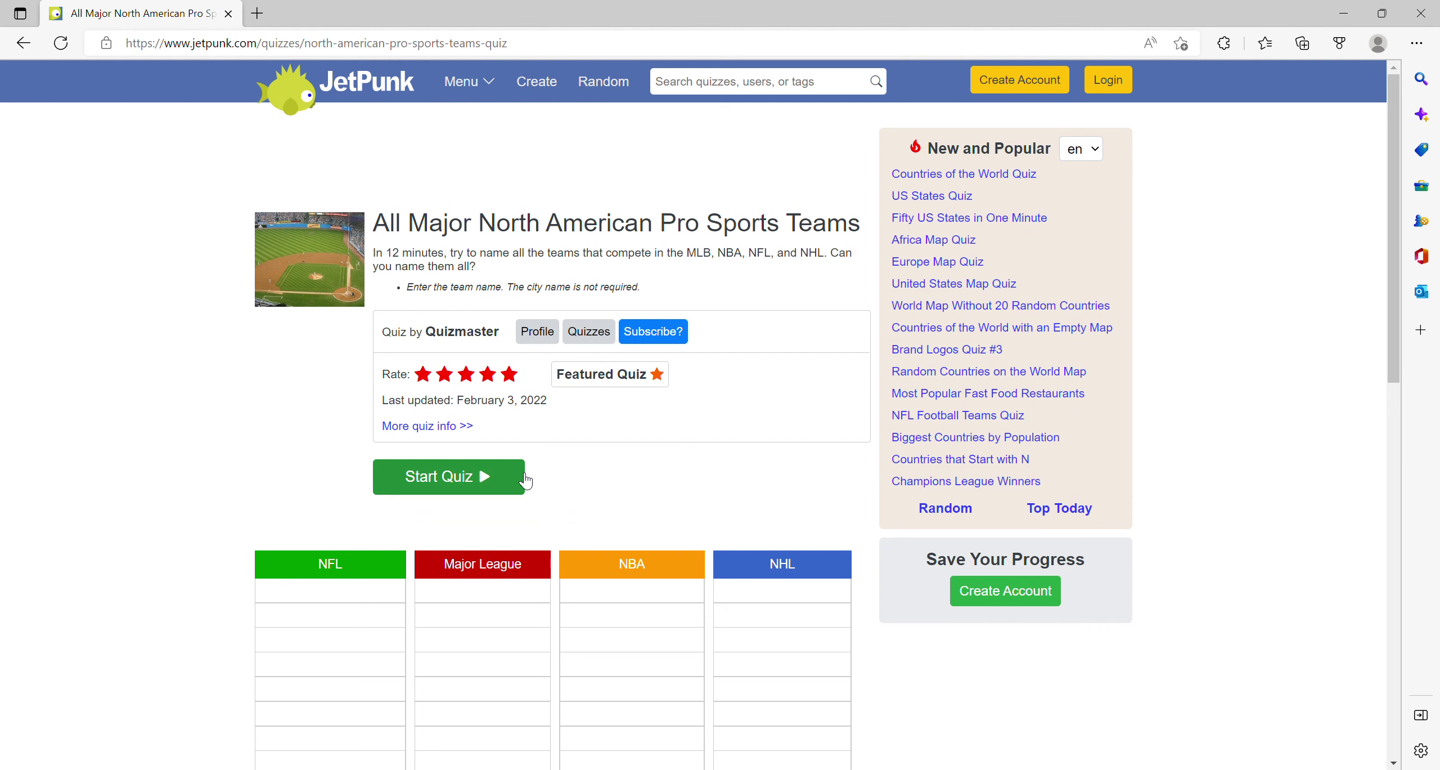
Step: Start the North American pro sports teams quiz so the 12:00 countdown begins
left_click(526, 483)
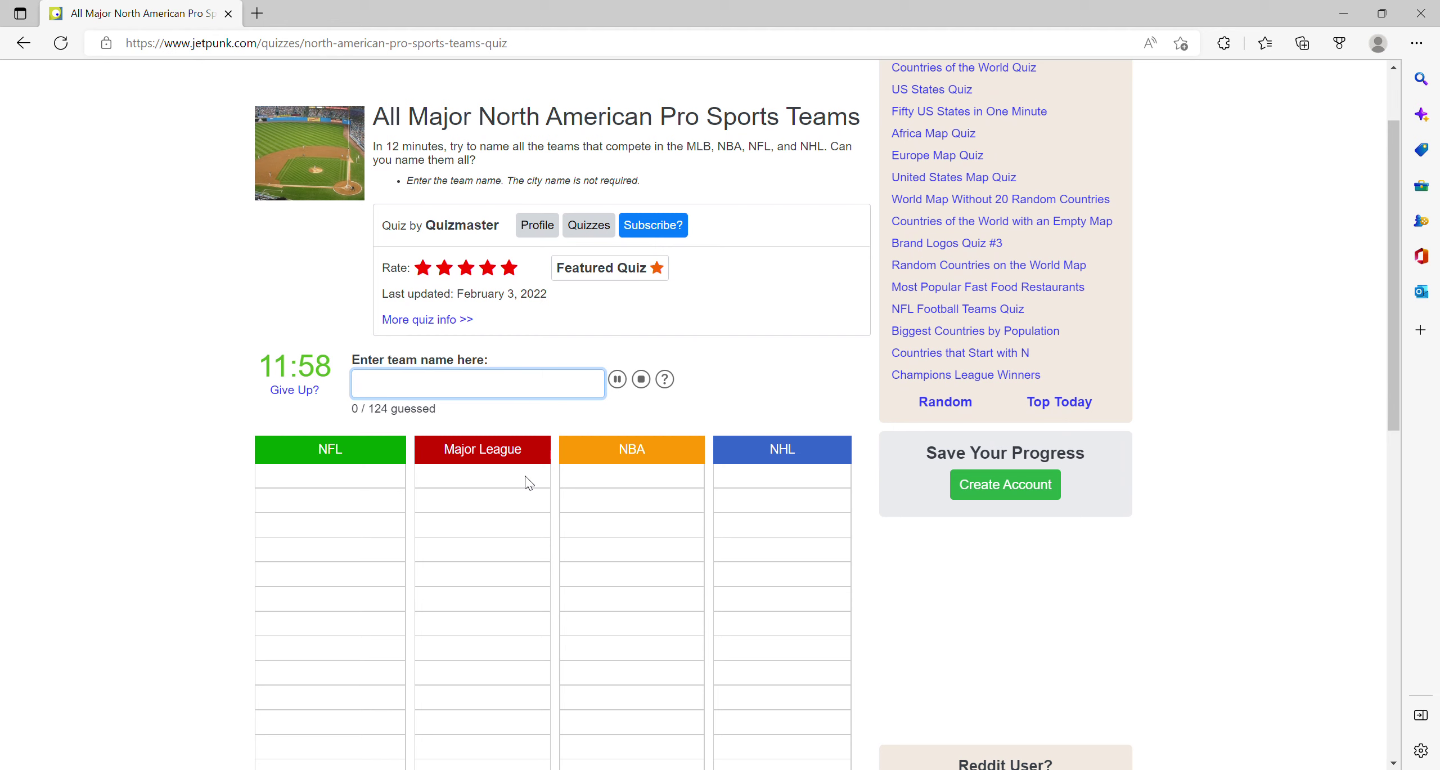
type("van")
Step: Correct typos while entering team names like canucks, seahawks, warriors and sharks
key("BackSpace")
key("BackSpace")
key("BackSpace")
type("canucks")
type("seahawksmarinerst")
type("ilblazers")
type("gs")
scroll(562, 502, "down", 3)
scroll(498, 429, "up", 3)
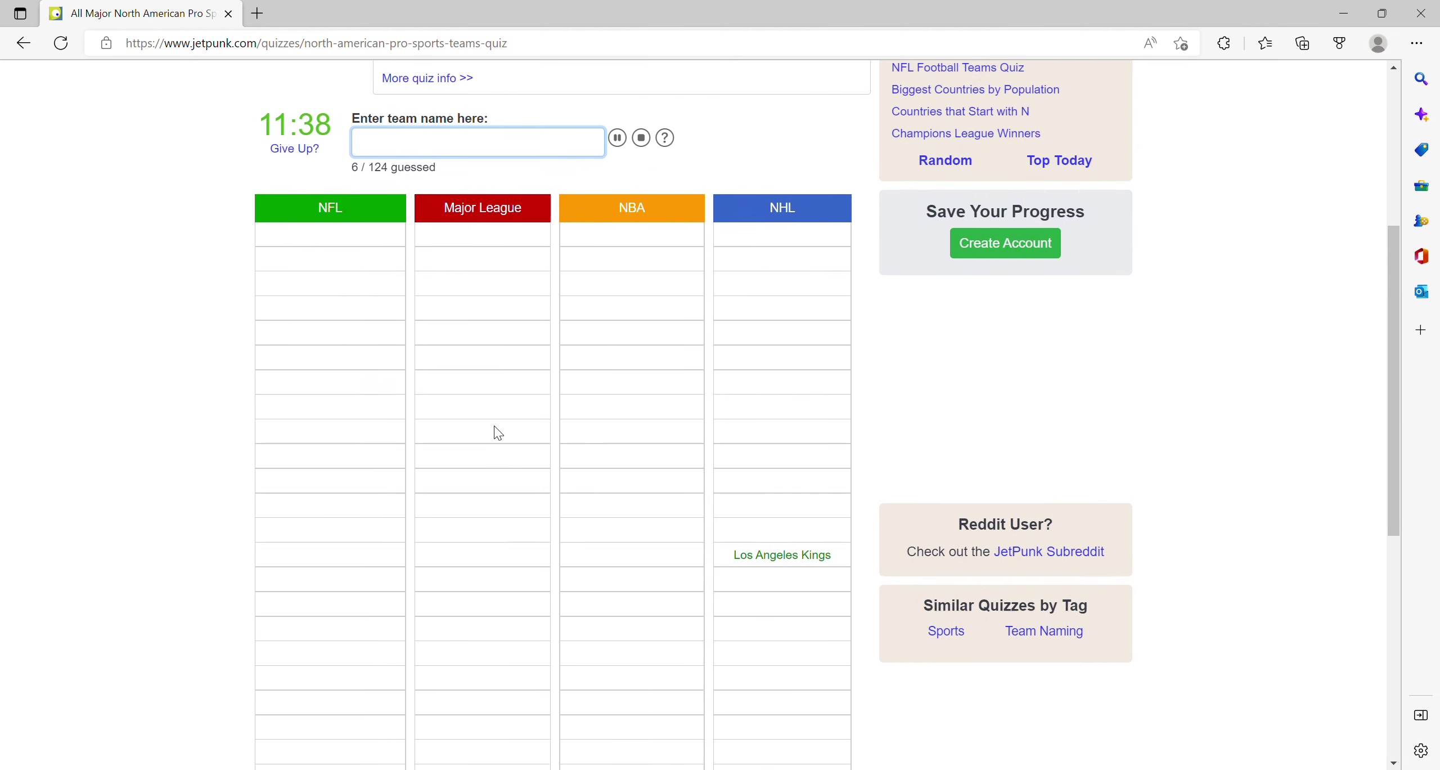
scroll(495, 429, "down", 2)
scroll(495, 432, "up", 3)
scroll(496, 433, "up", 1)
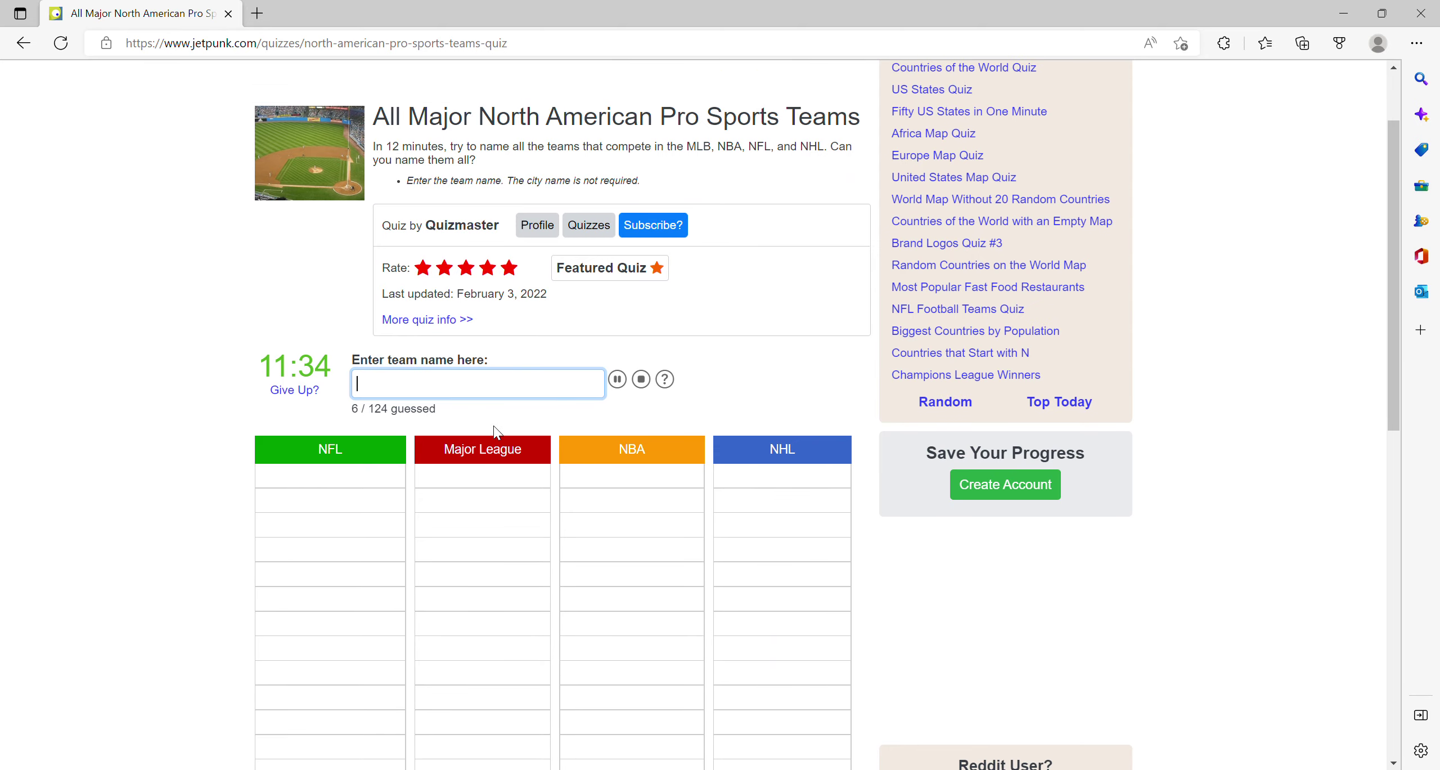
type("4")
type("9ers")
type("giants")
type("waa")
key("BackSpace")
type("rriors")
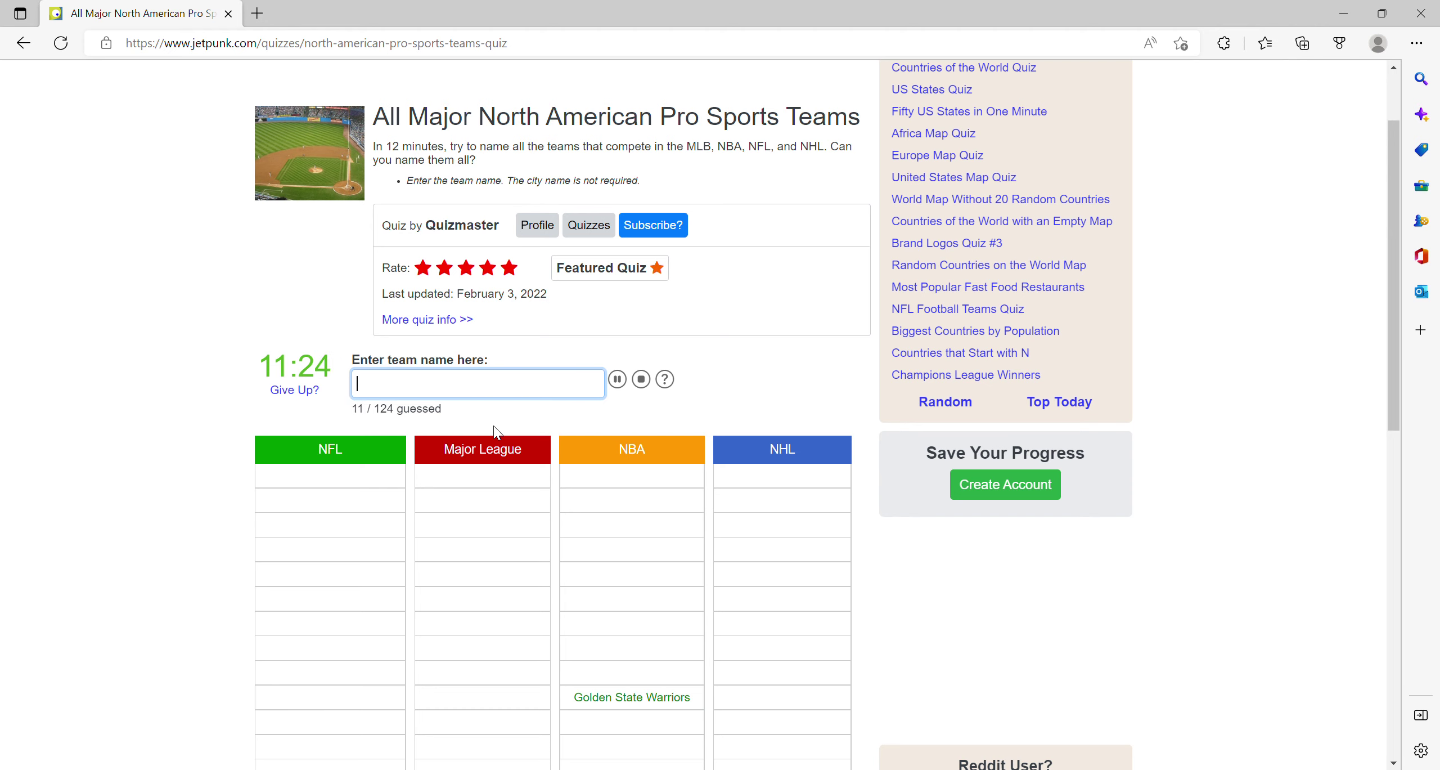
type("sharks")
scroll(659, 493, "down", 1)
scroll(659, 495, "down", 1)
scroll(661, 497, "up", 1)
type("ipperslakersducks")
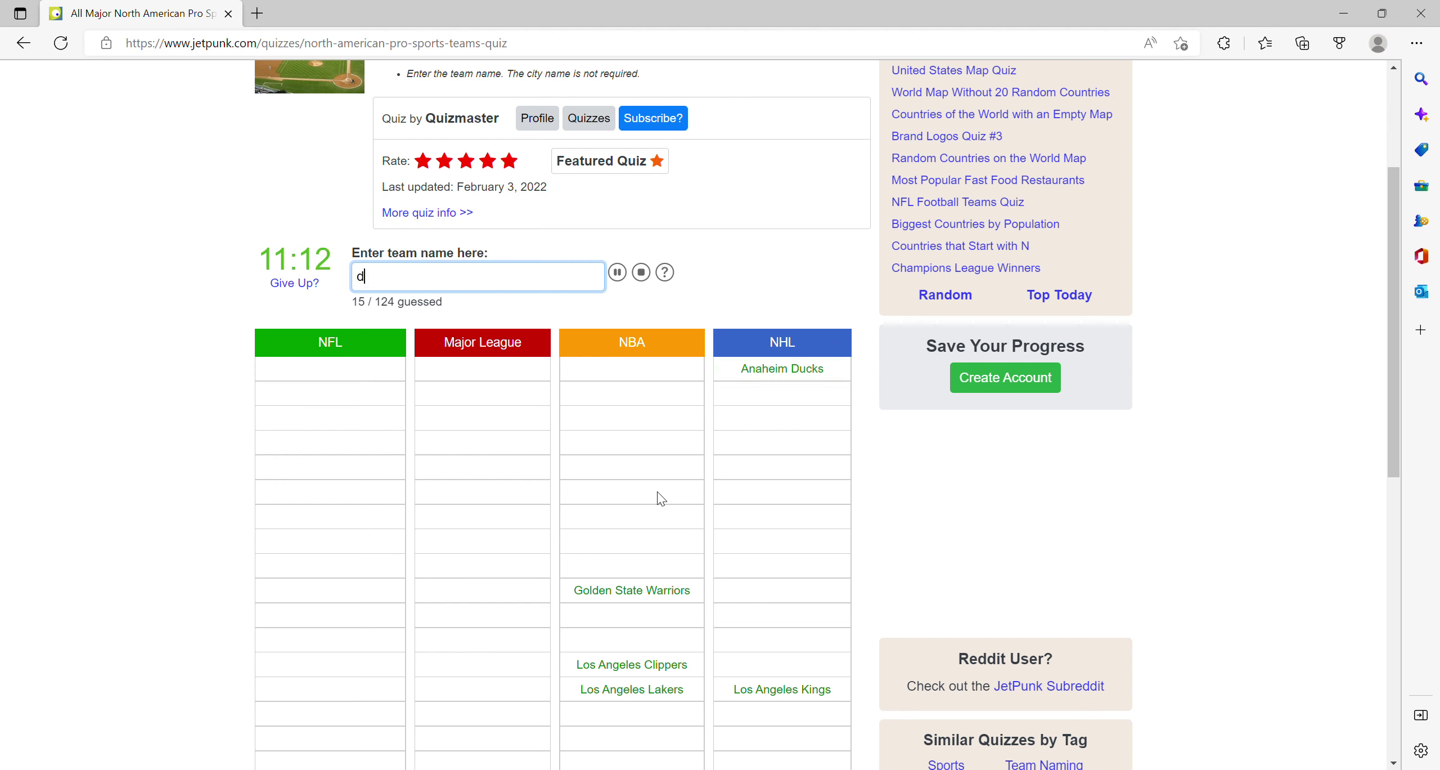
type("odgesangel")
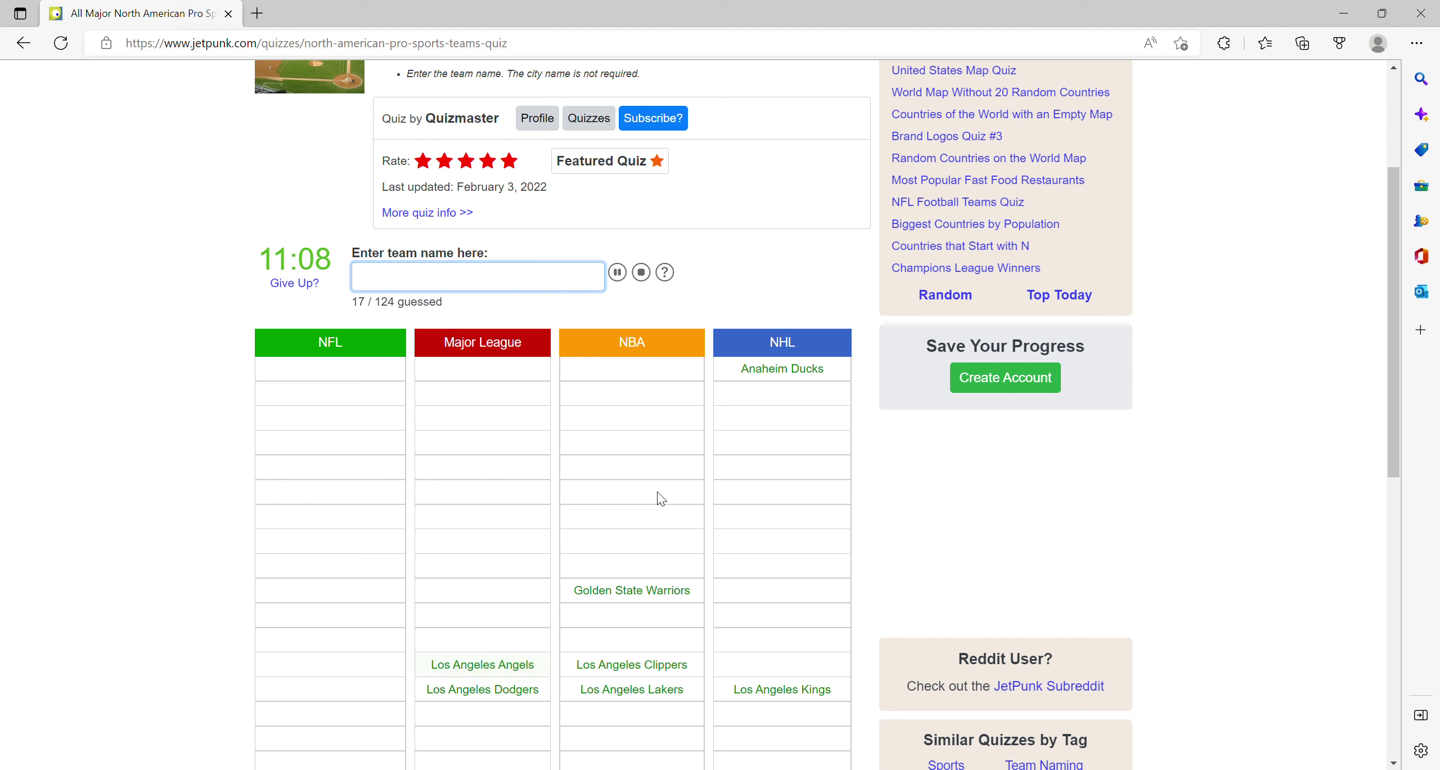
type("amschargerres")
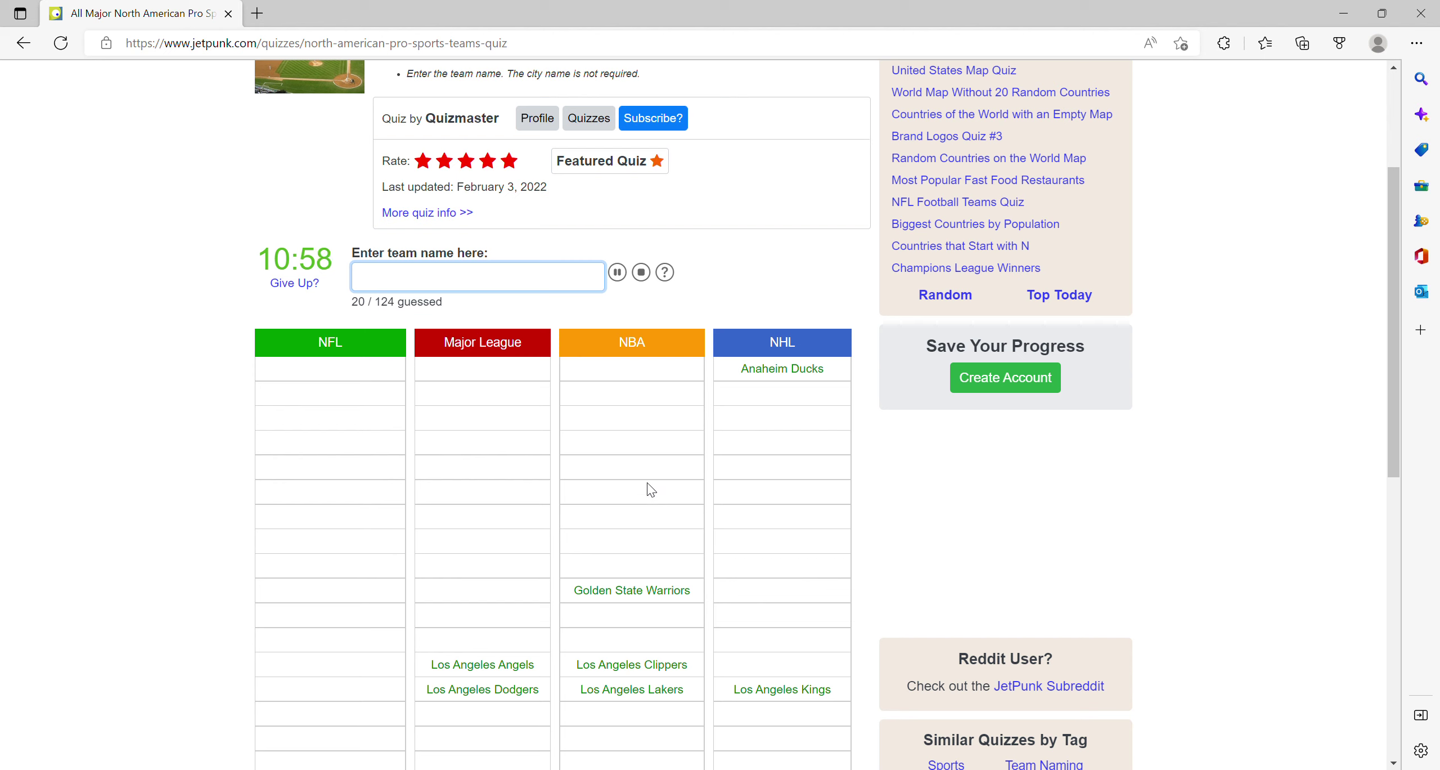
type("olde")
type("knights")
type("aiders")
type("ets")
type("Nets")
type("diamond")
type("s")
type("car")
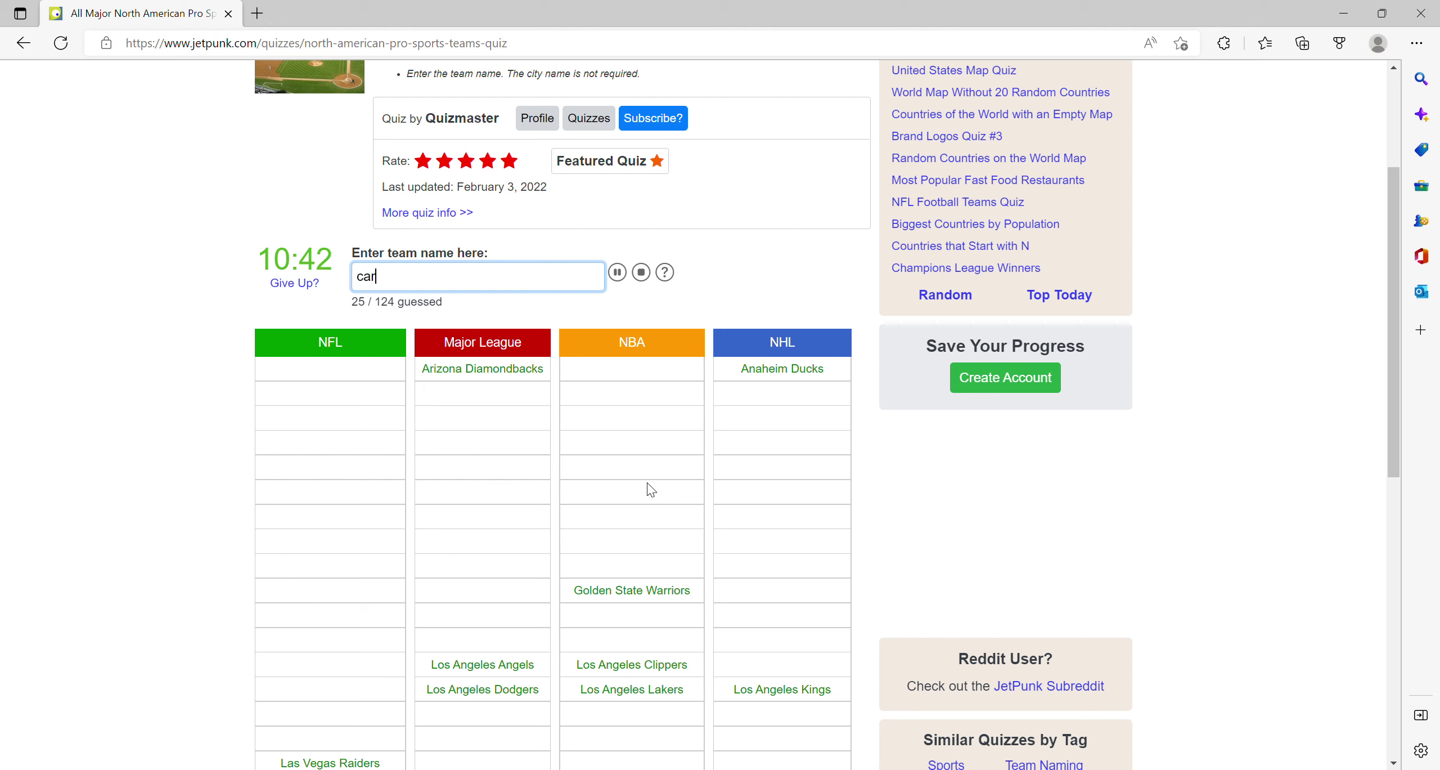
type("dinals")
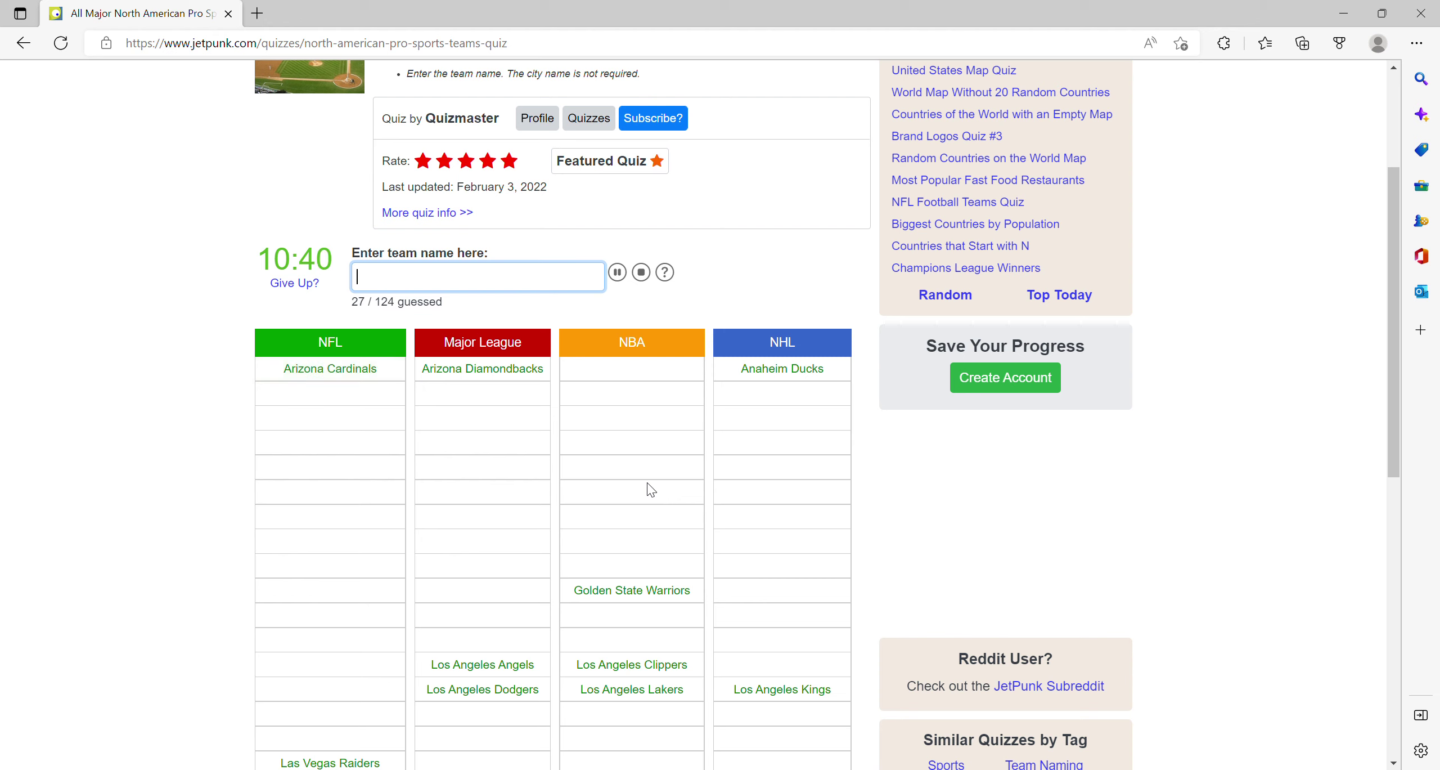
type("oyotes")
scroll(559, 435, "down", 1)
scroll(558, 437, "up", 1)
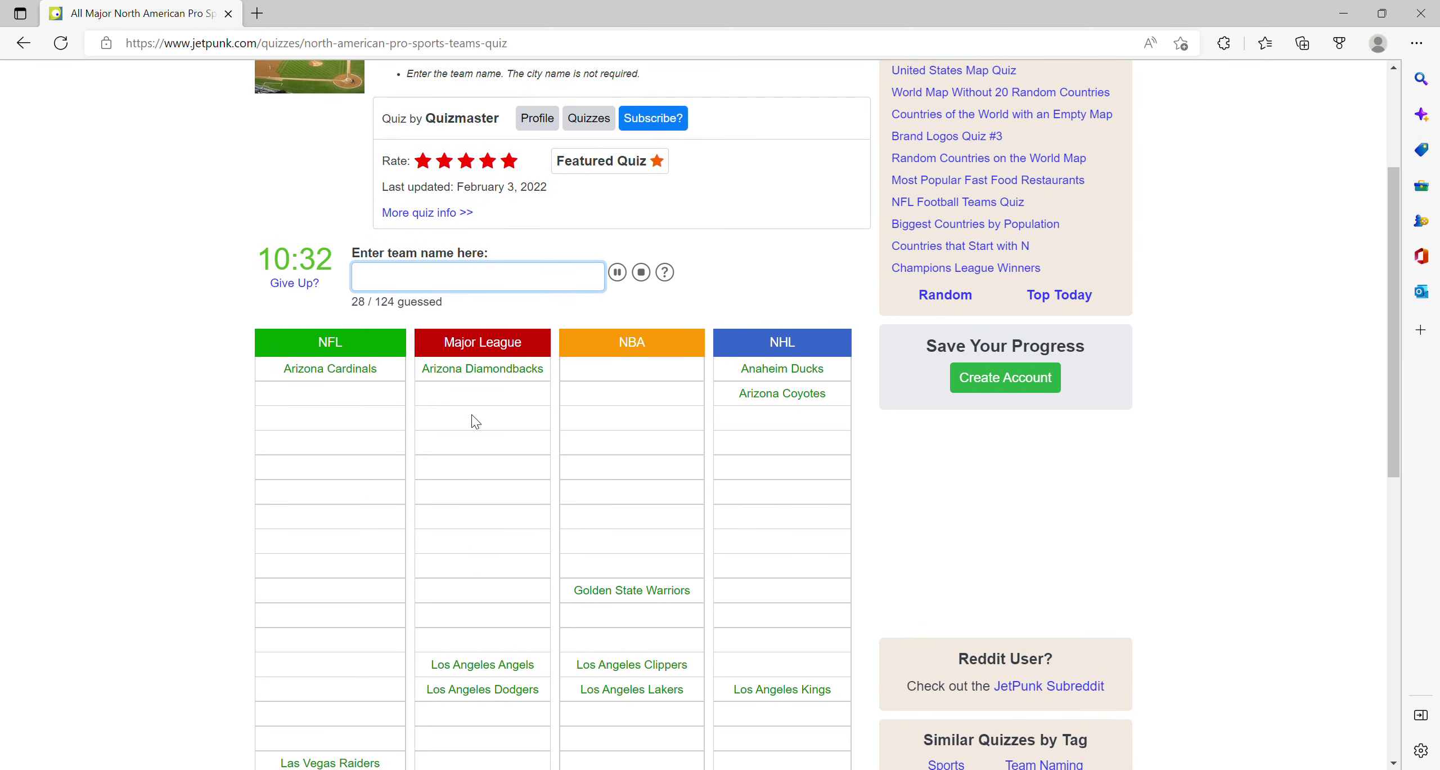
type("uggets")
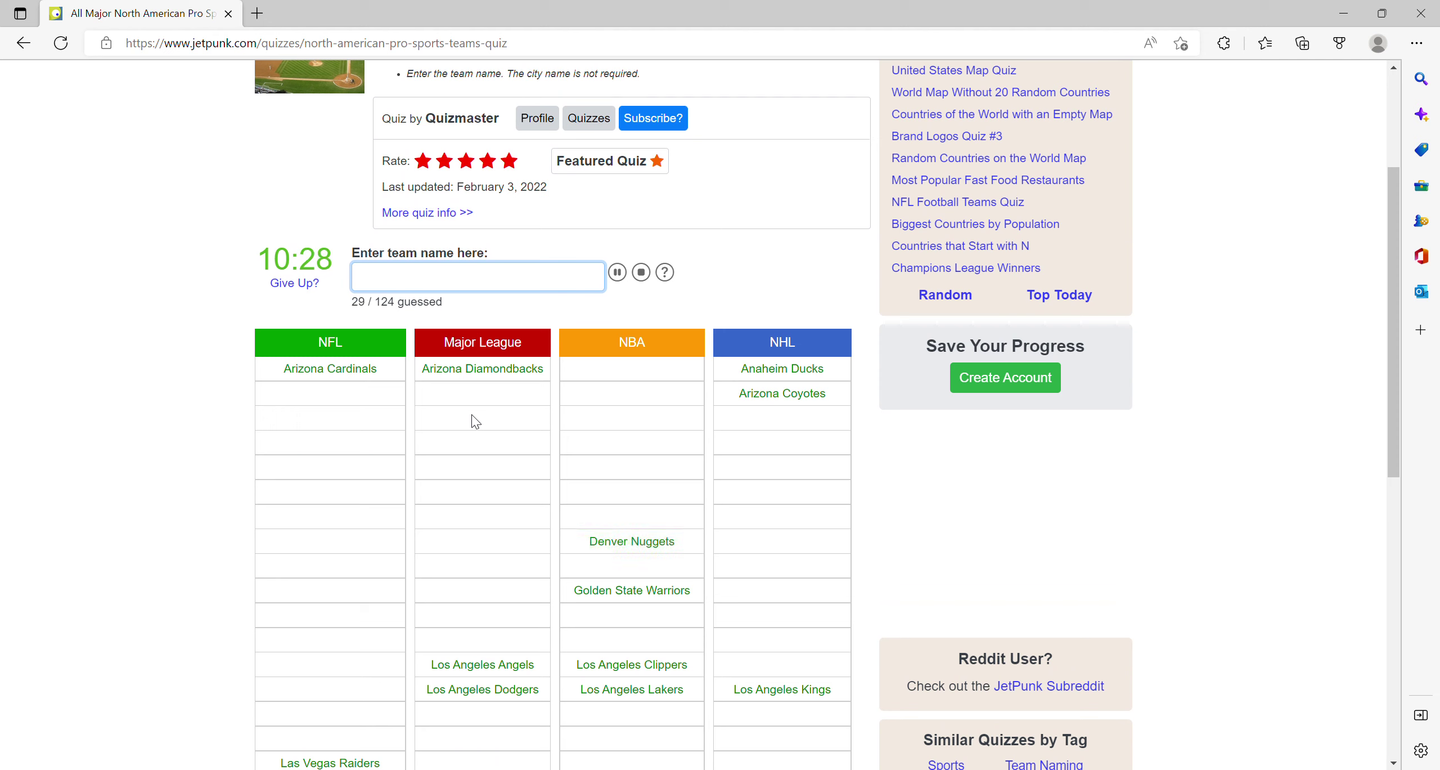
type("broncos")
scroll(477, 422, "down", 1)
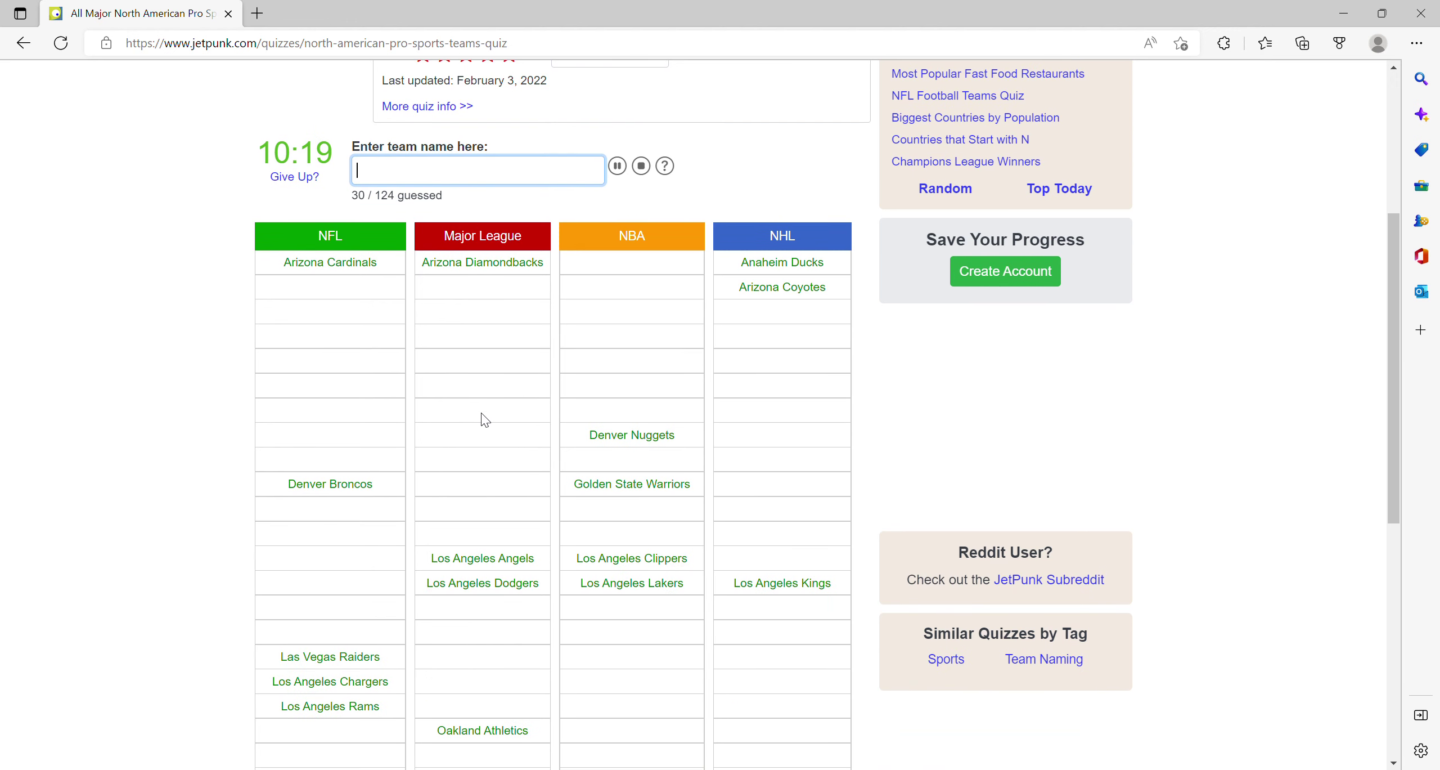
type("ockies")
scroll(637, 444, "up", 1)
type("avalanches")
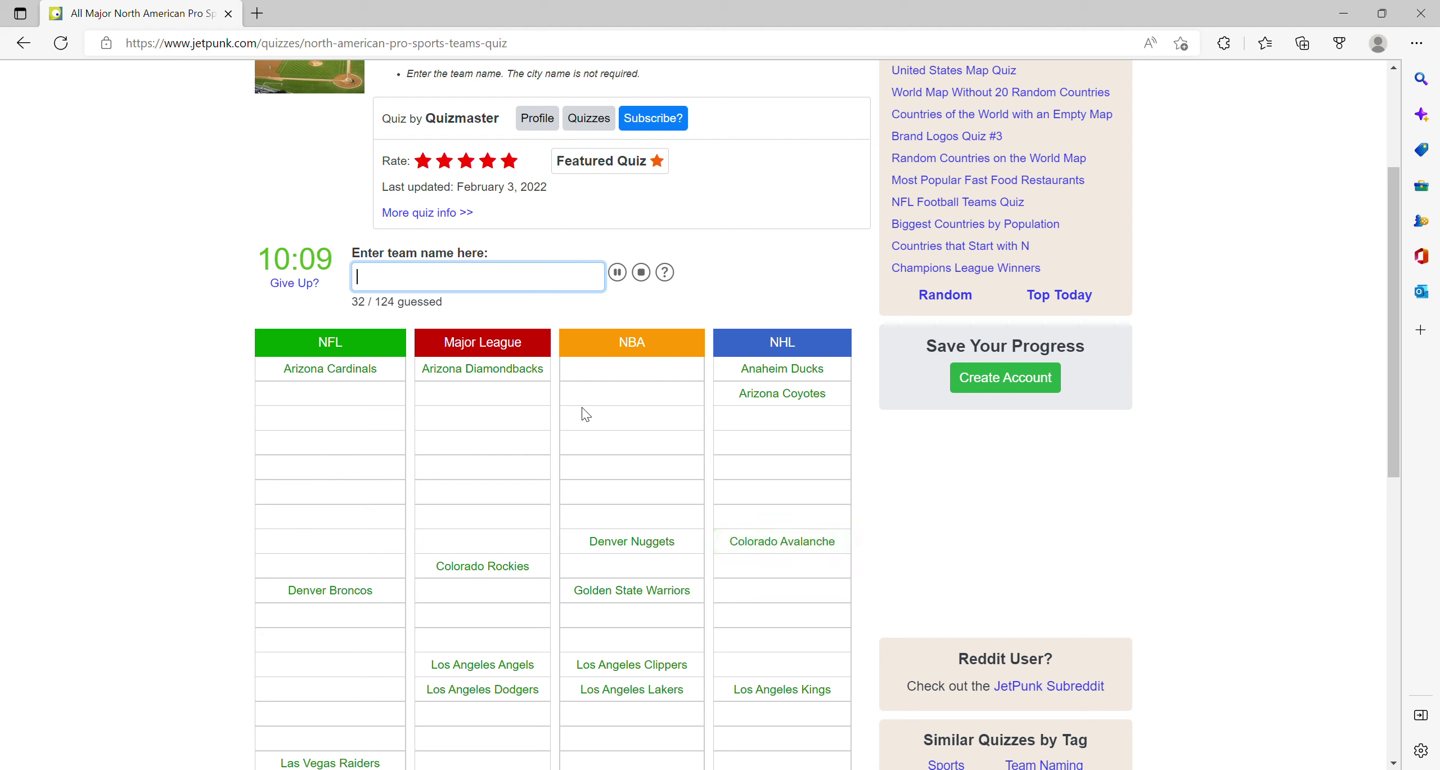
type("wild")
type("insvikingstimberwolves")
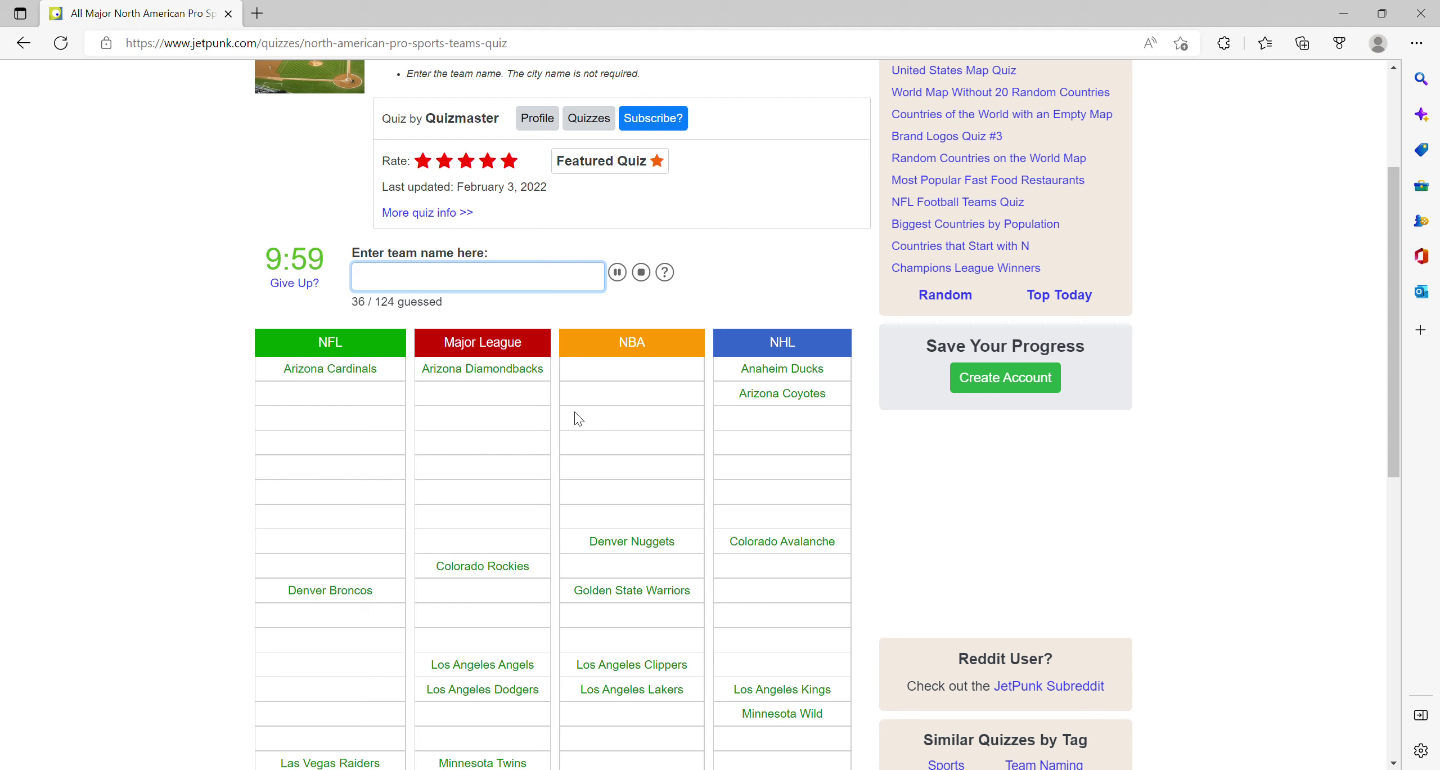
type("packersbucksb")
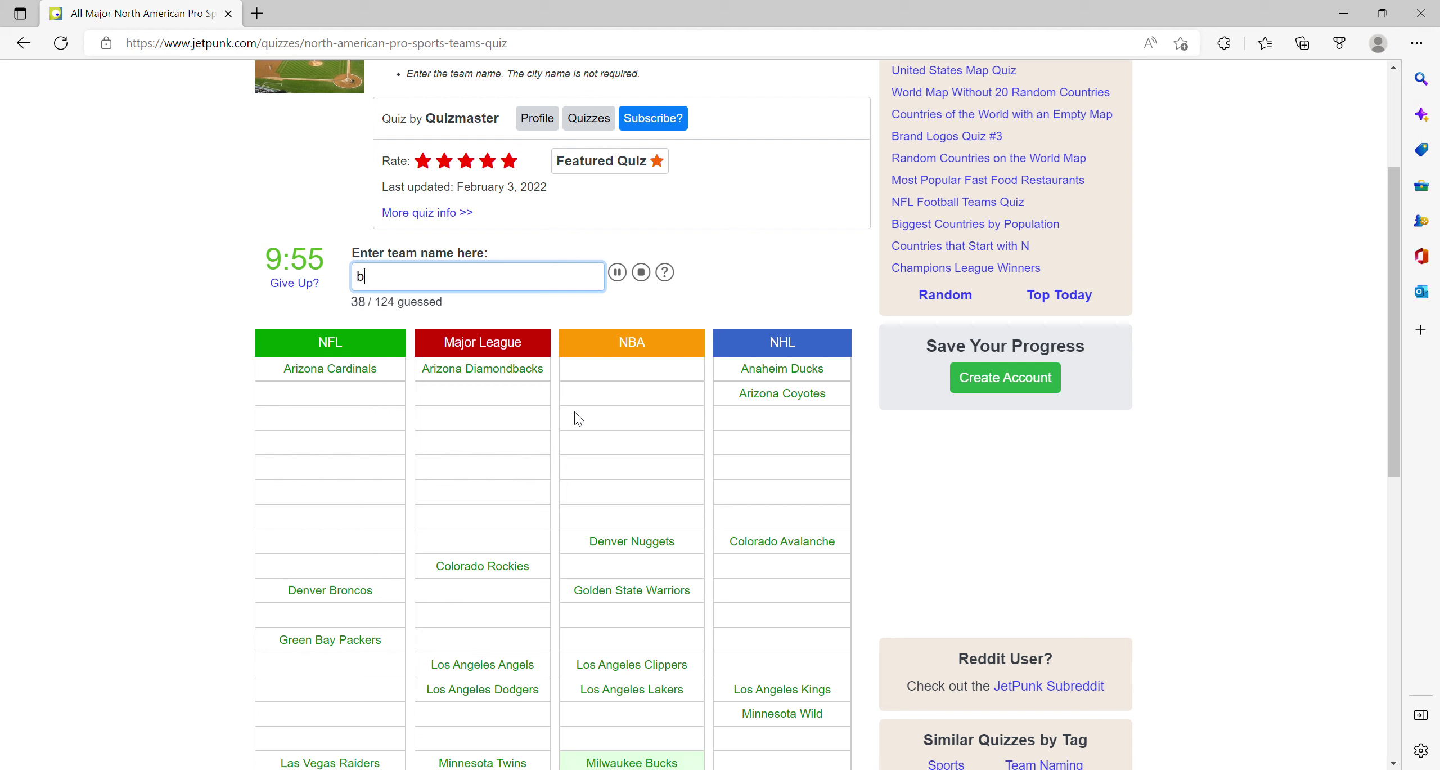
Step: Fix a typo while entering Brewers, Mavericks, Stars, Cowboys, Astros and Saints
key("BackSpace")
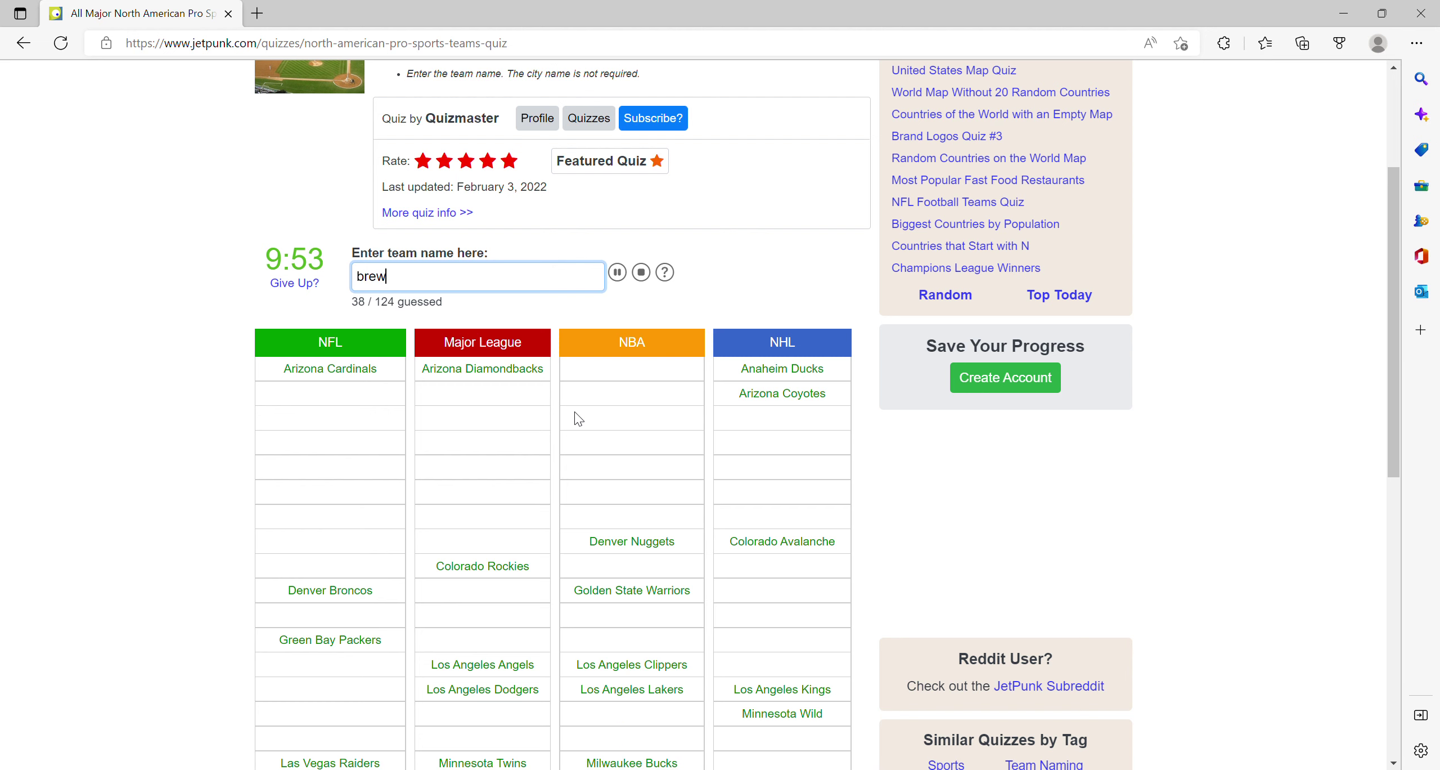
type("ers")
scroll(570, 423, "down", 1)
scroll(570, 424, "up", 1)
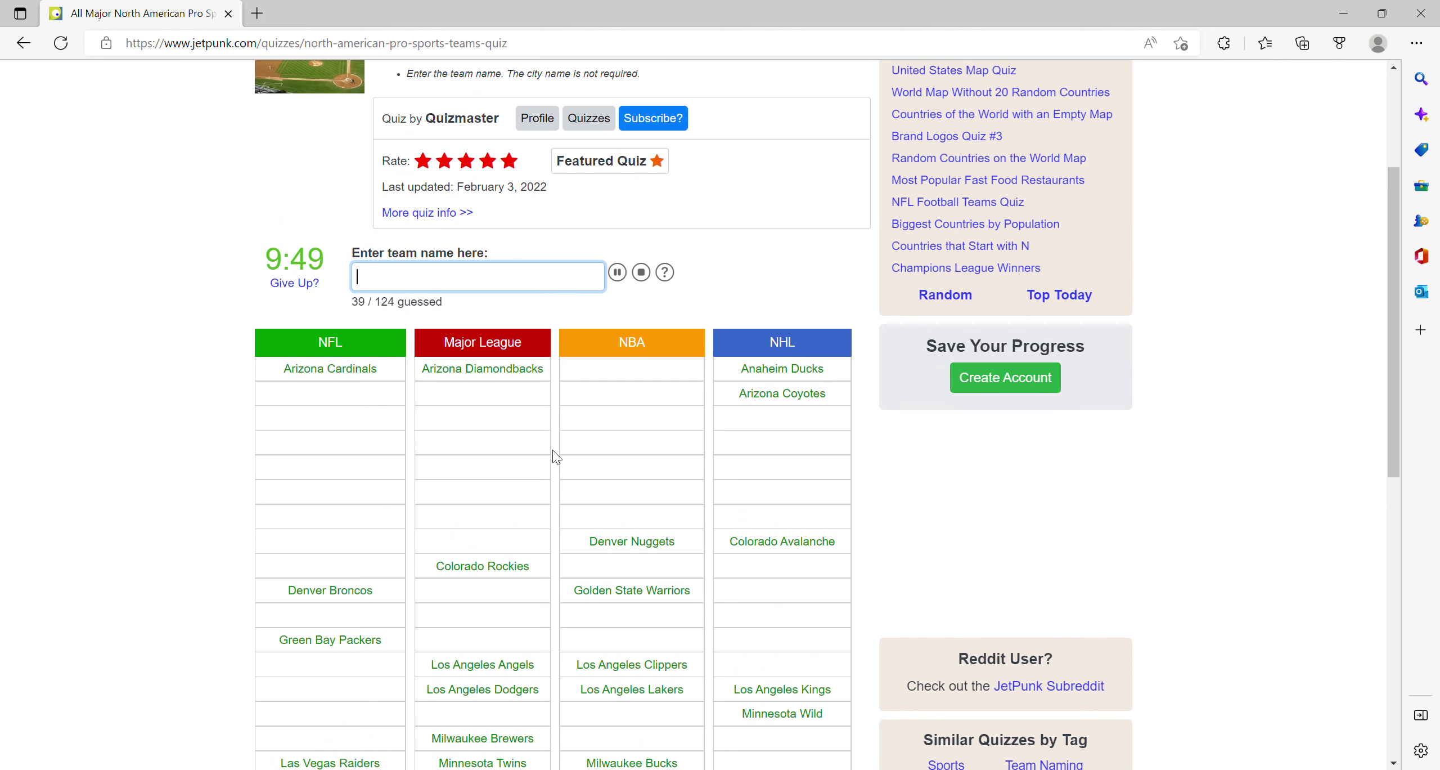
type("mav")
type("ckstarscowboysr")
type("angers")
type("a")
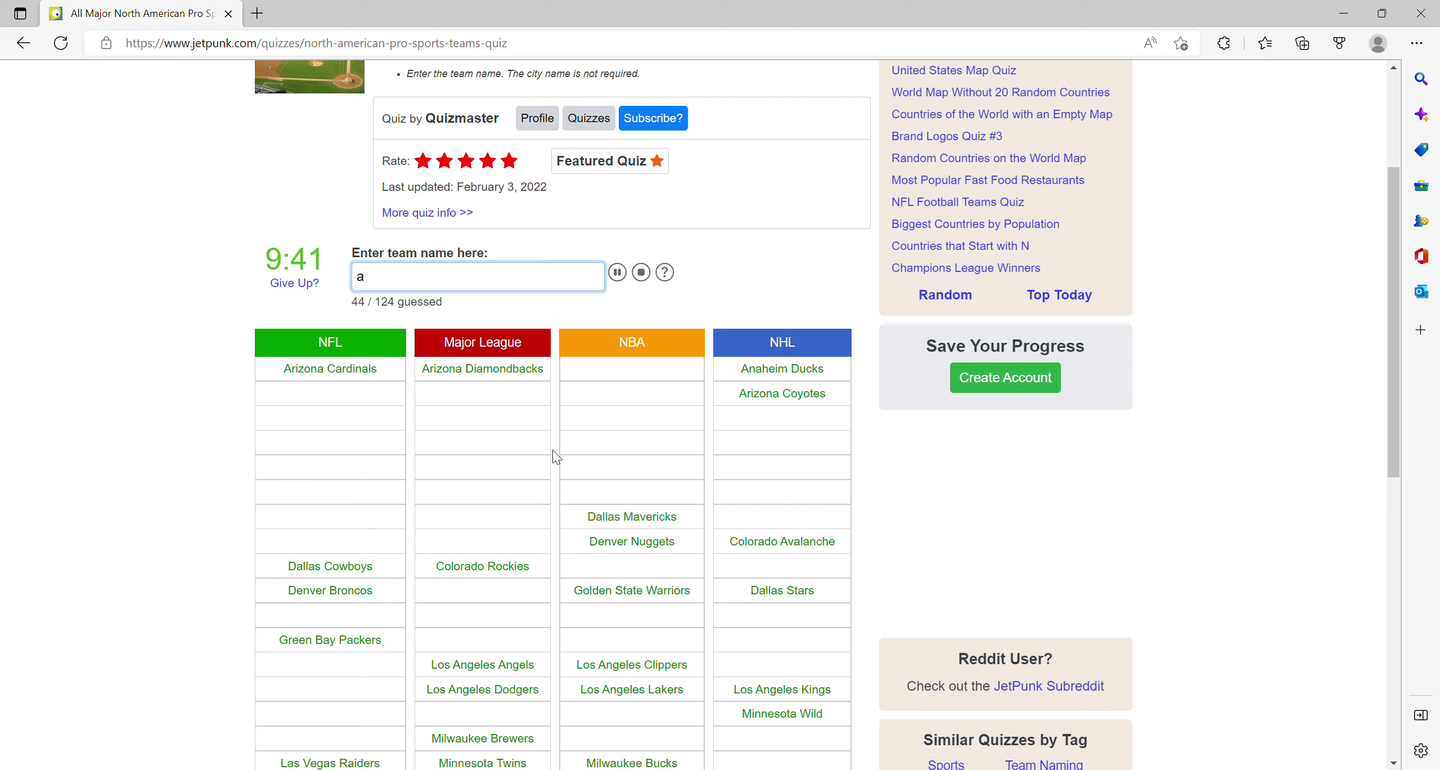
type("strosr")
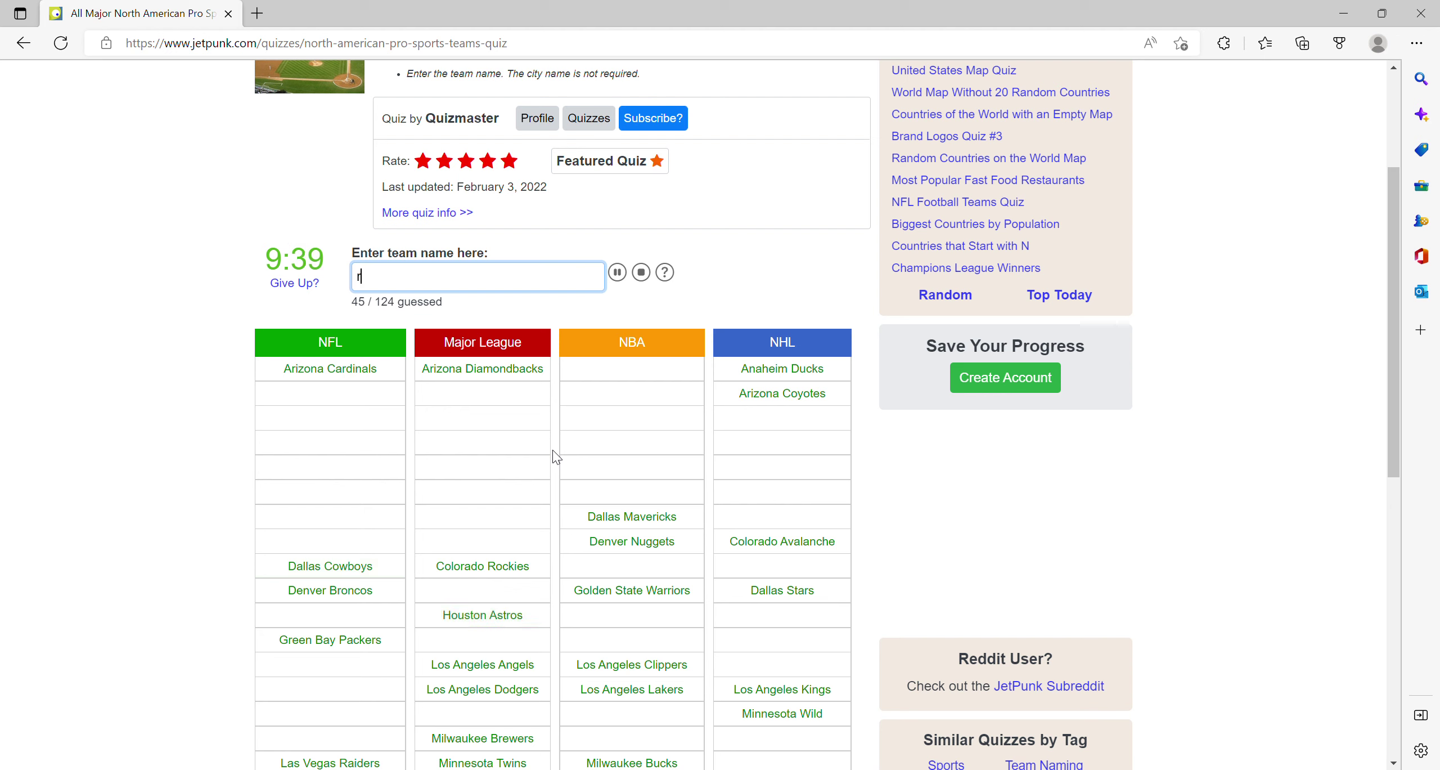
type("ockets")
type("tens")
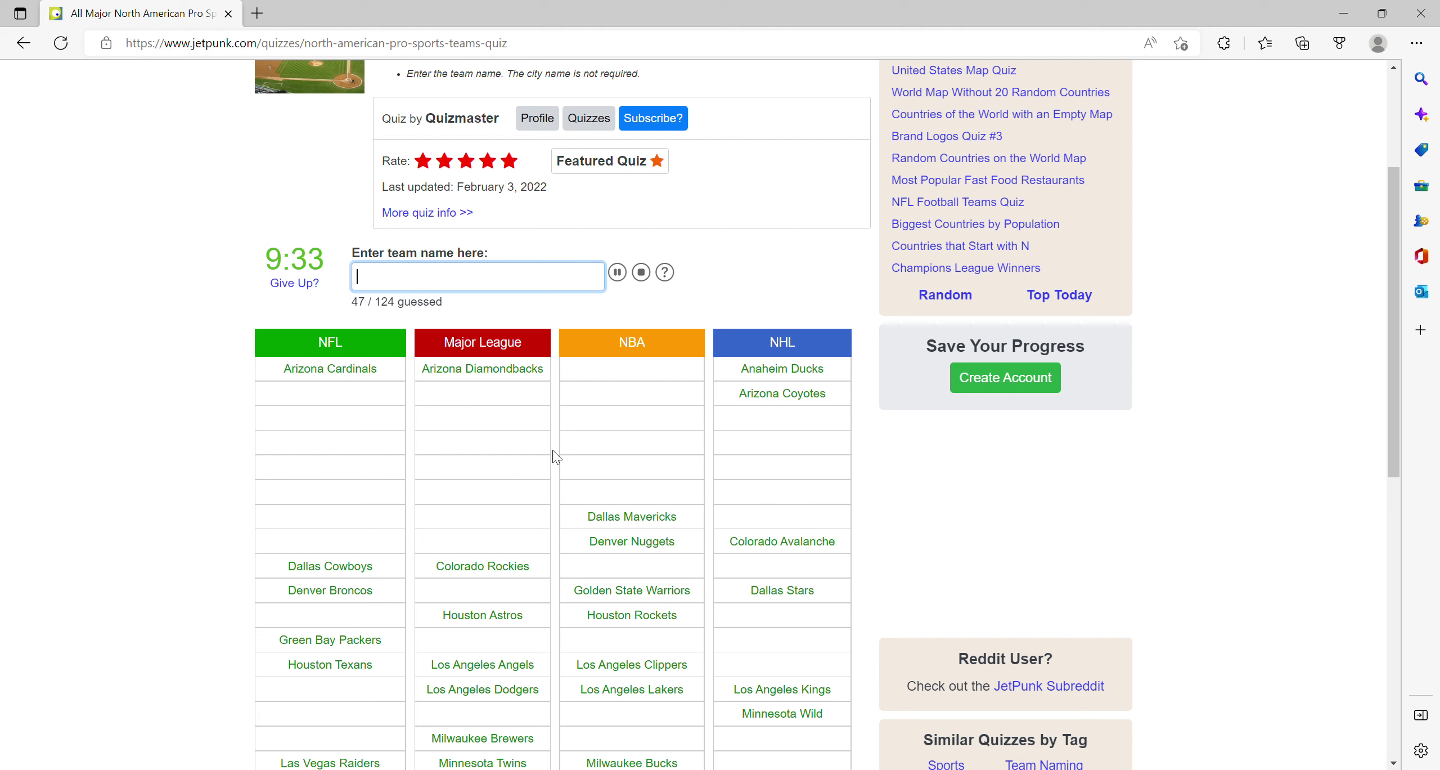
type("mets")
type("pelicanssa")
type("ts")
scroll(553, 457, "down", 3)
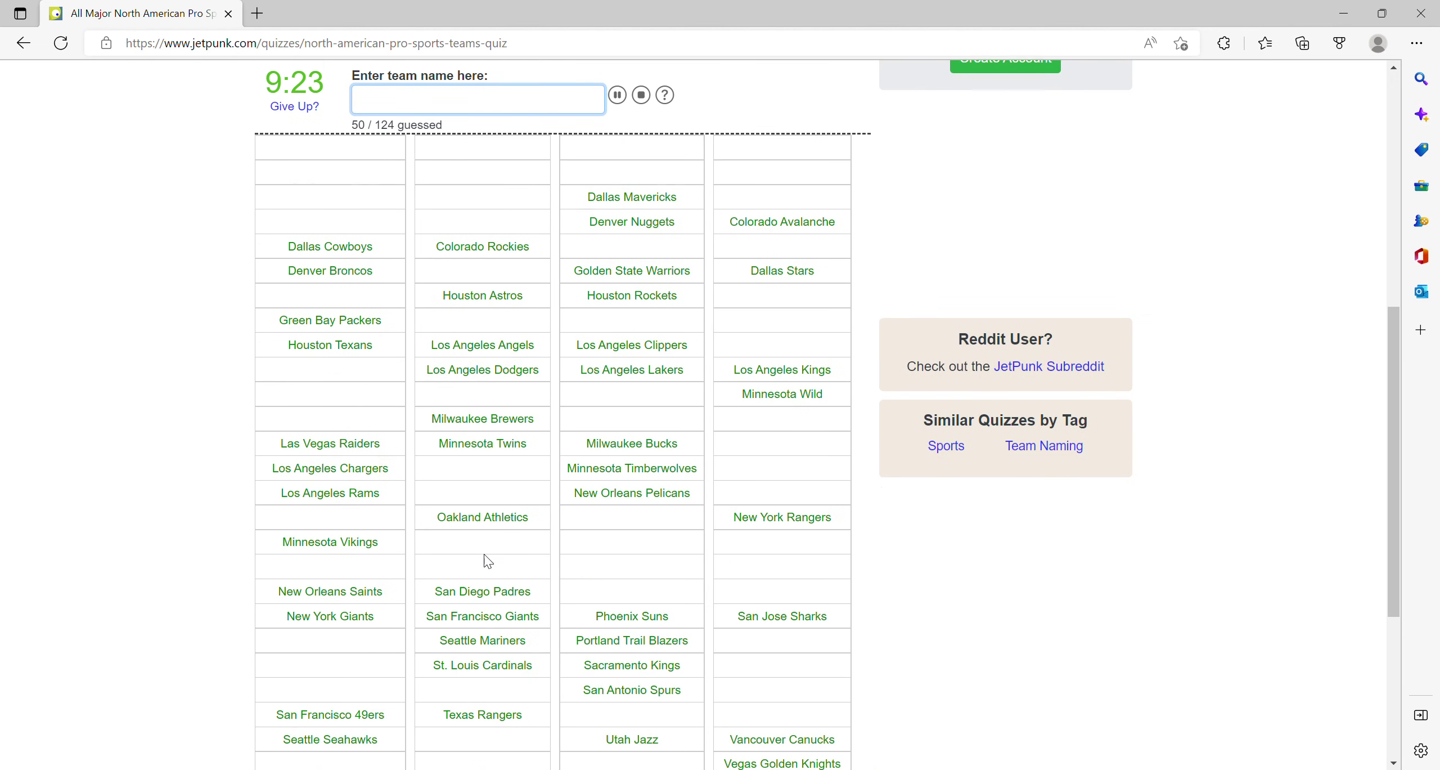
scroll(485, 560, "up", 3)
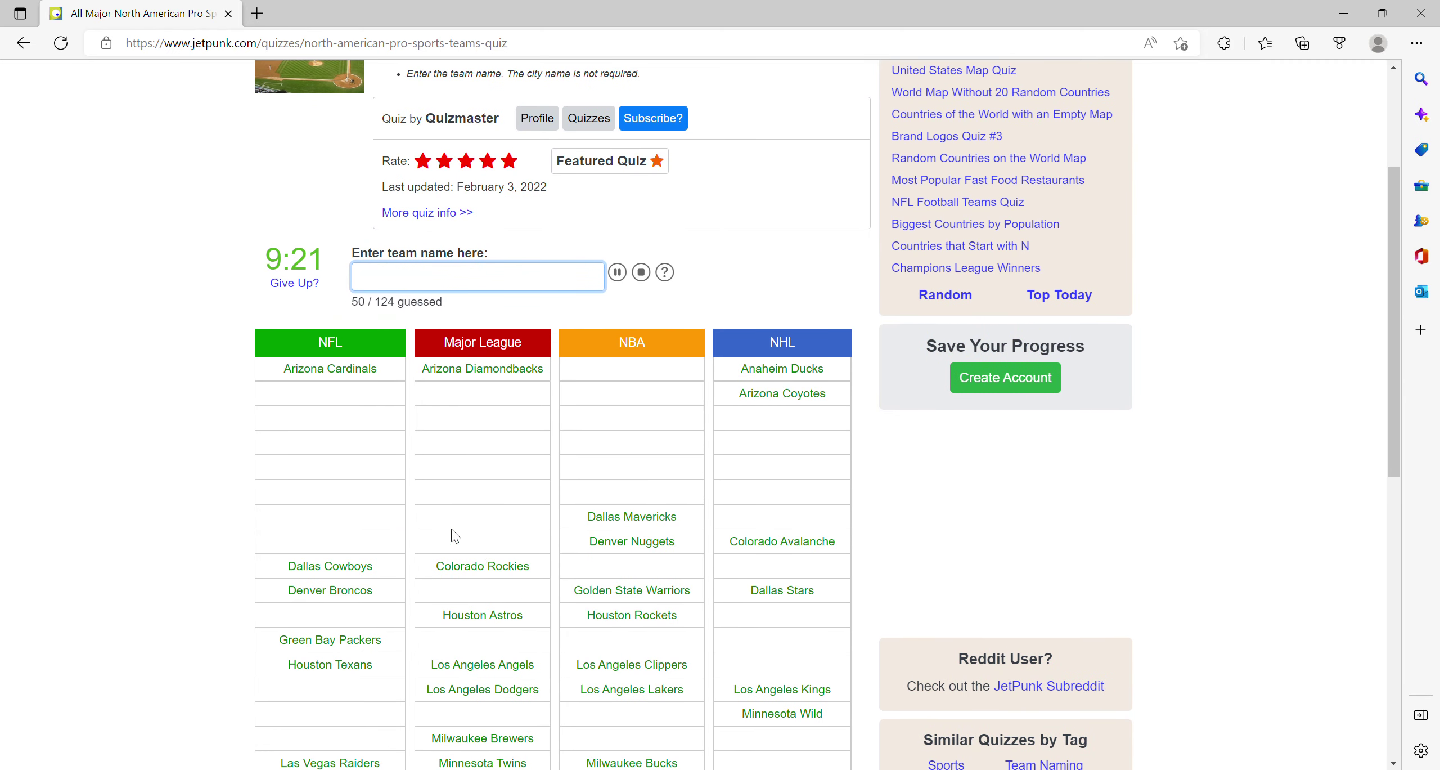
scroll(454, 536, "up", 1)
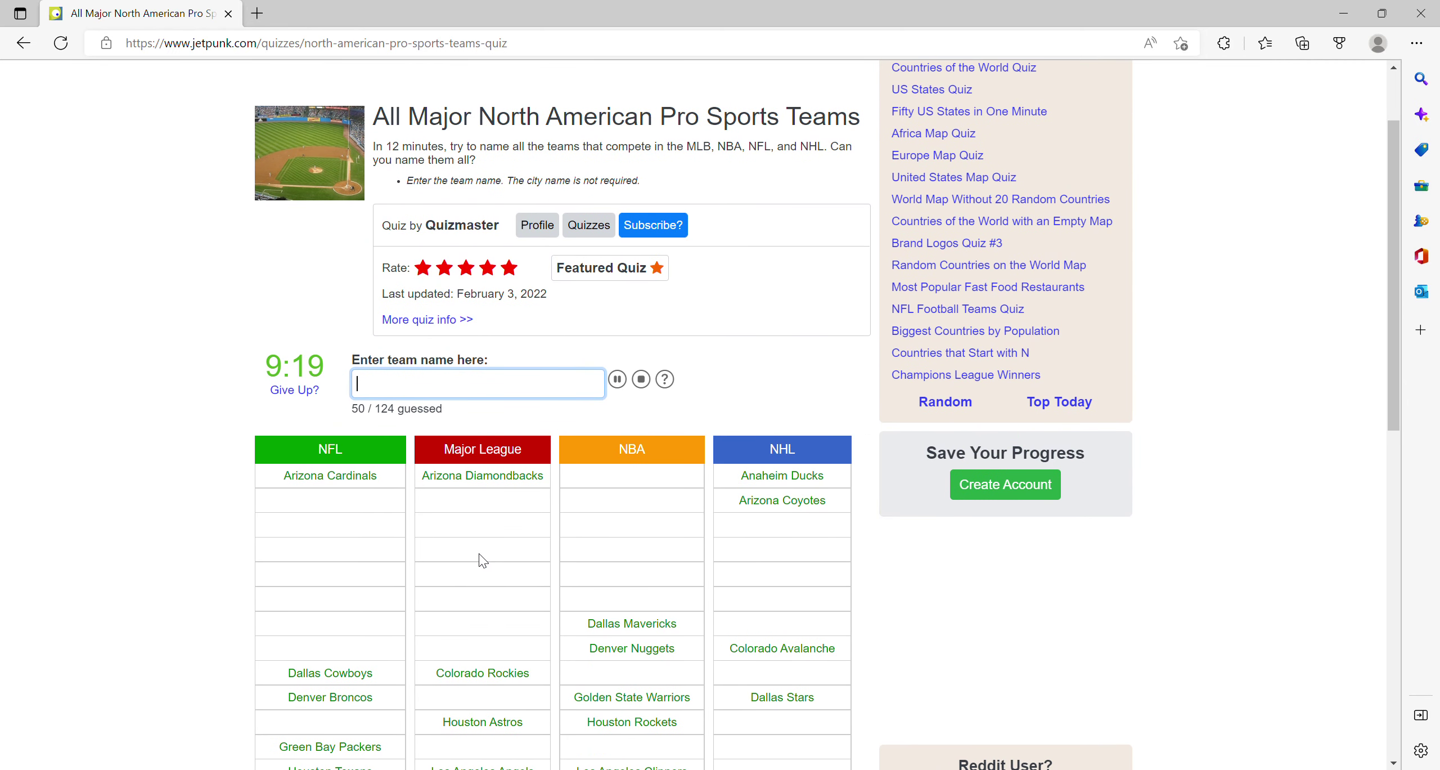
type("whi")
type("soxcubs")
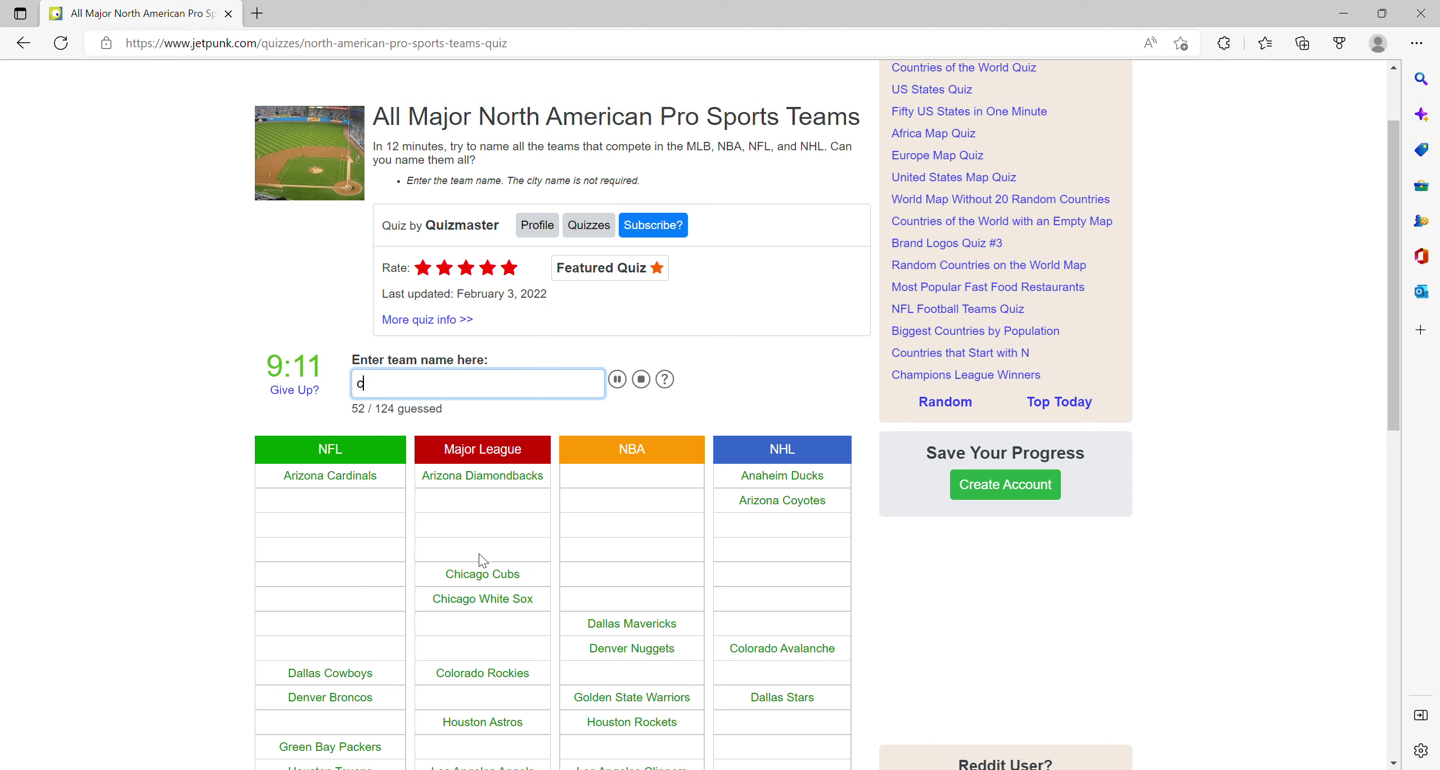
type("ullsbears")
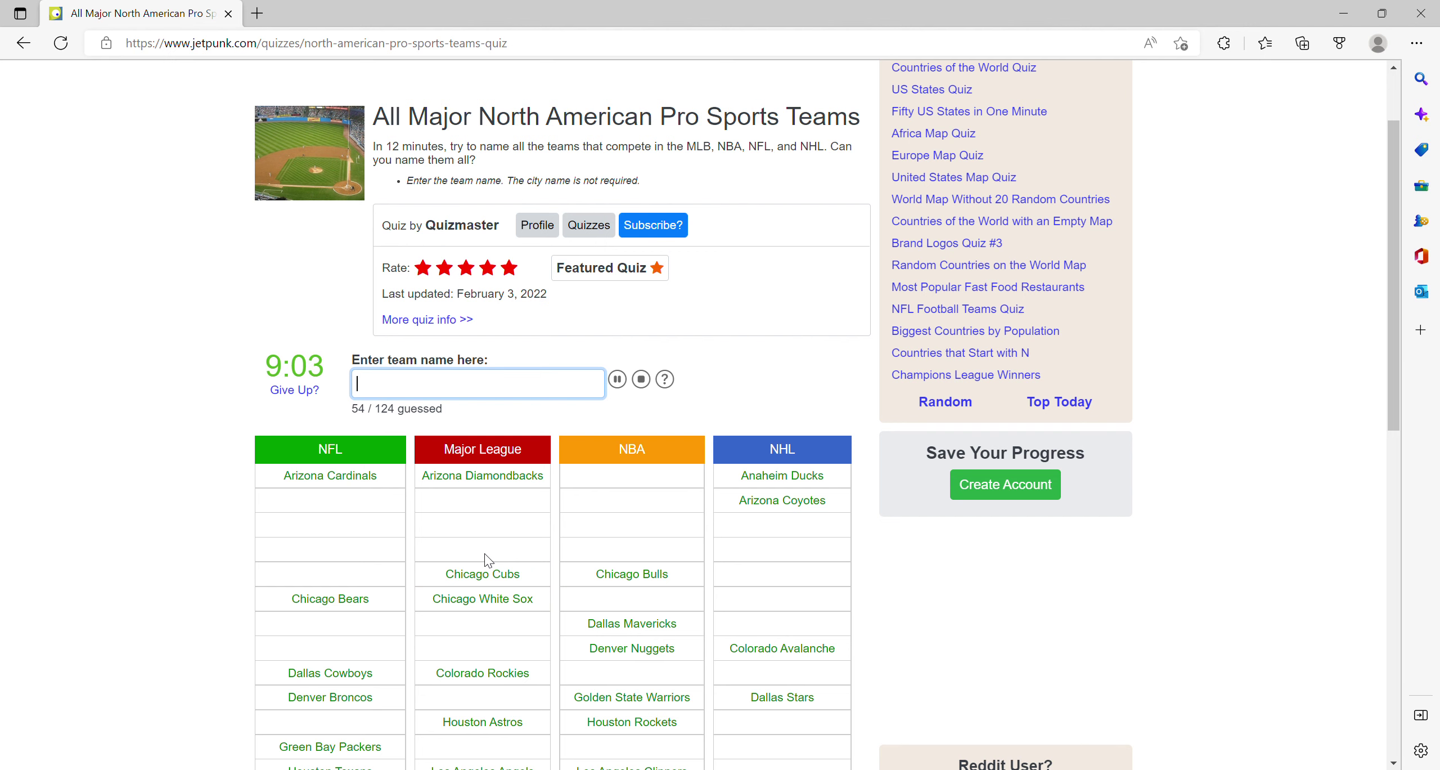
scroll(648, 540, "down", 1)
scroll(634, 535, "up", 1)
type("red wings")
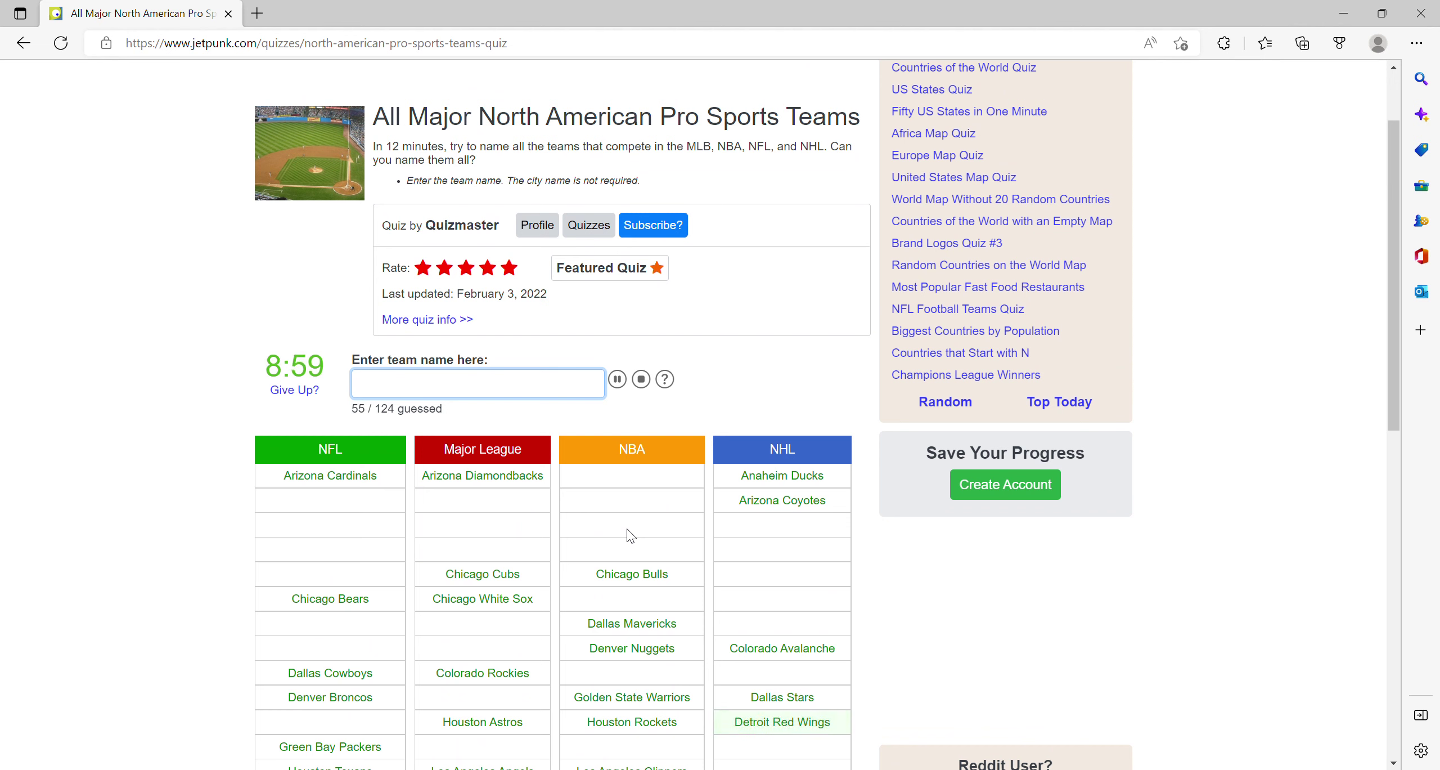
type("pistonstigers")
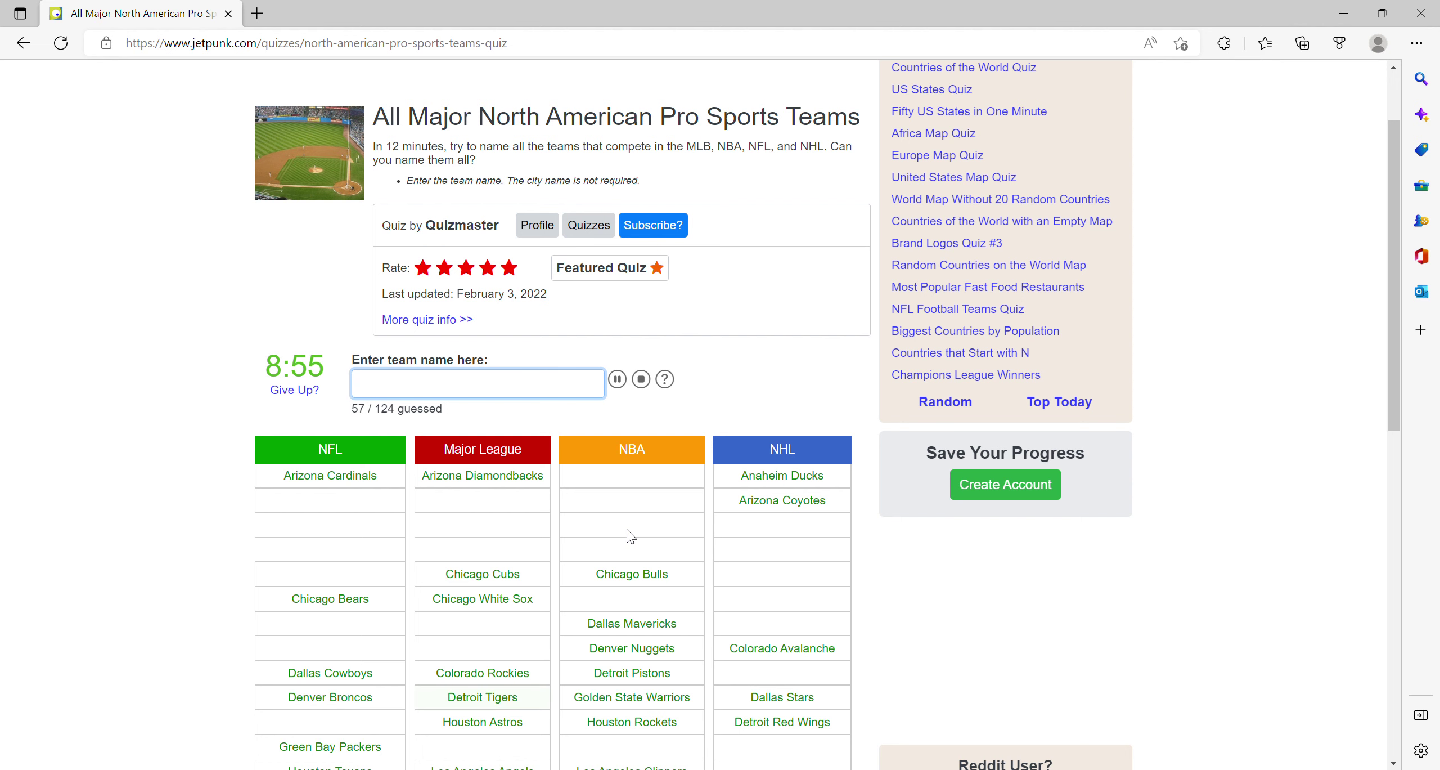
type("lions")
scroll(628, 536, "down", 1)
type("pacerscol")
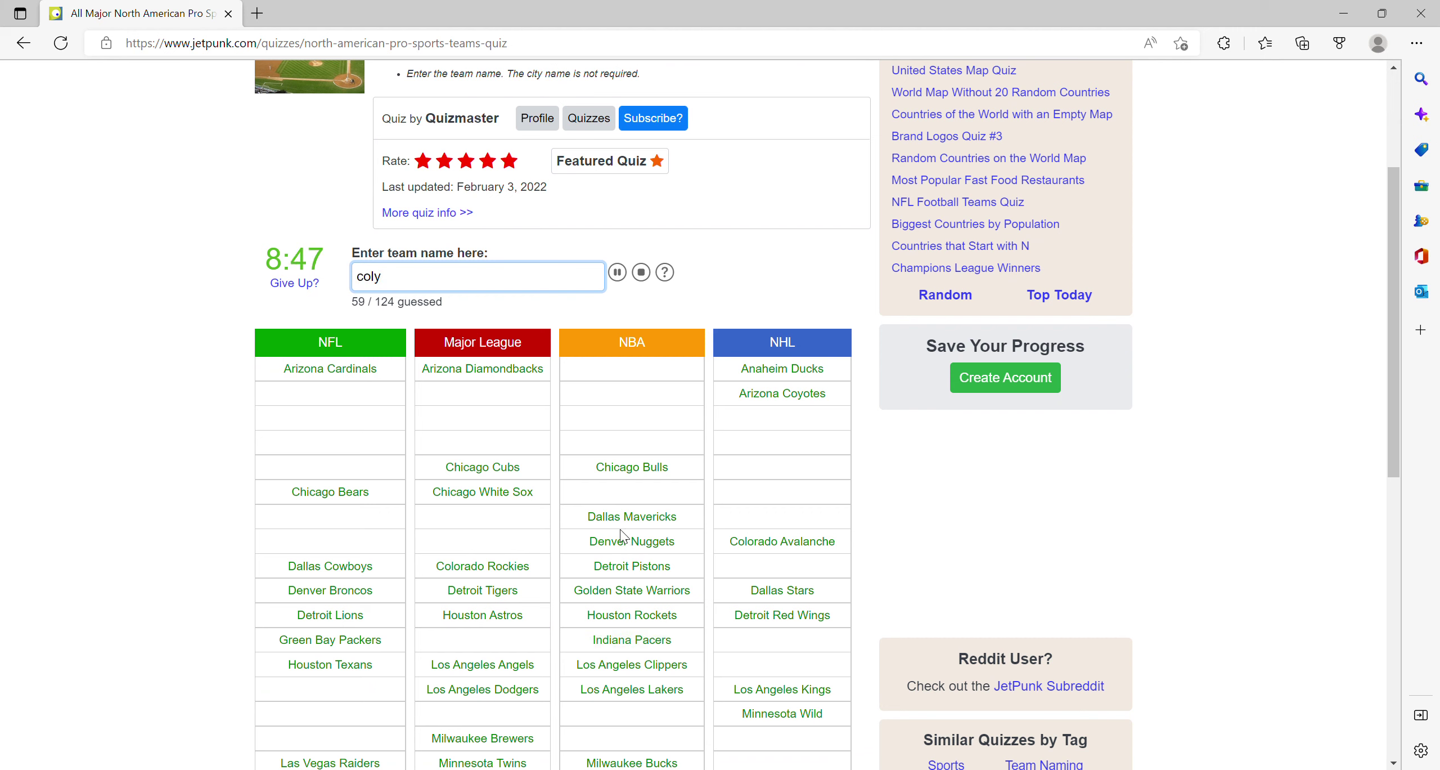
type("s")
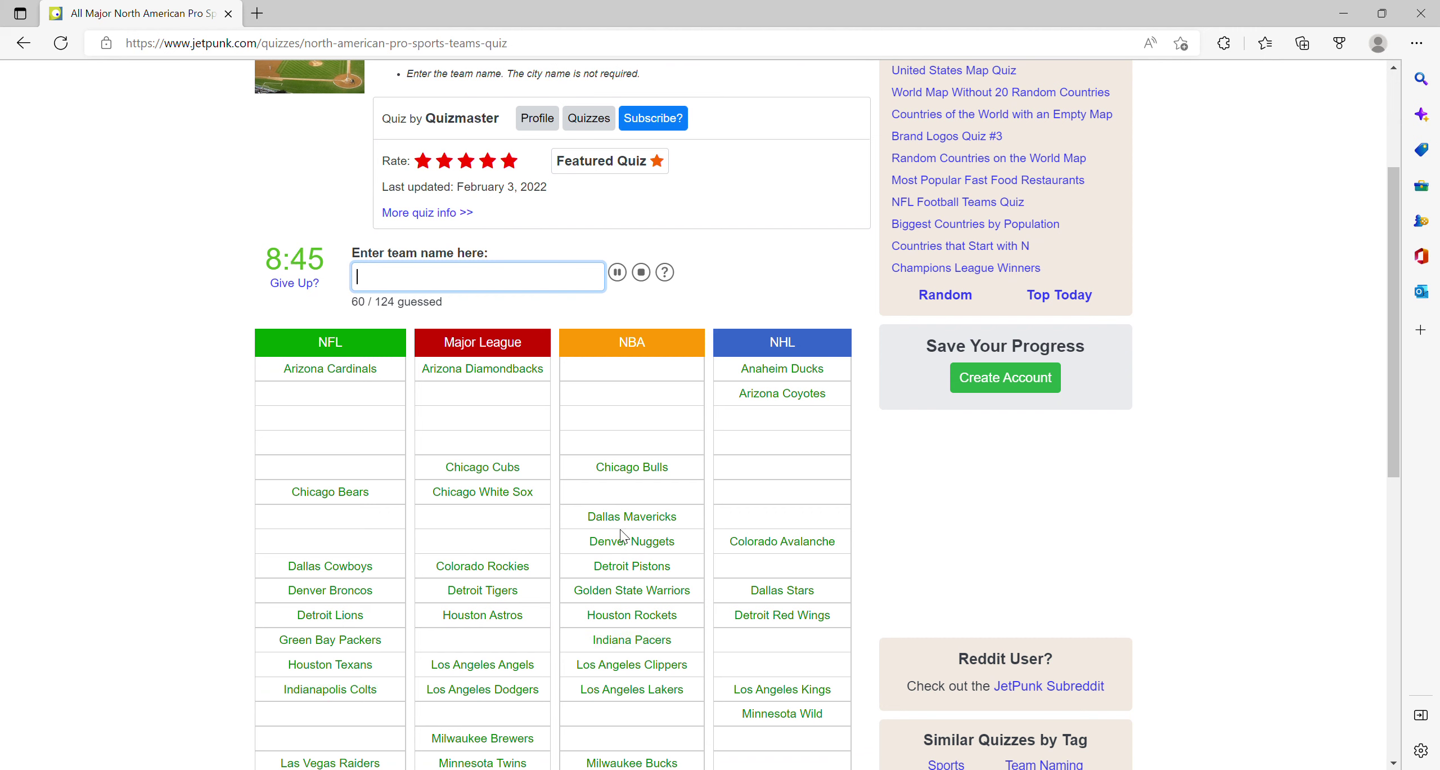
type("chiegfs")
type("g")
type("royalsheat")
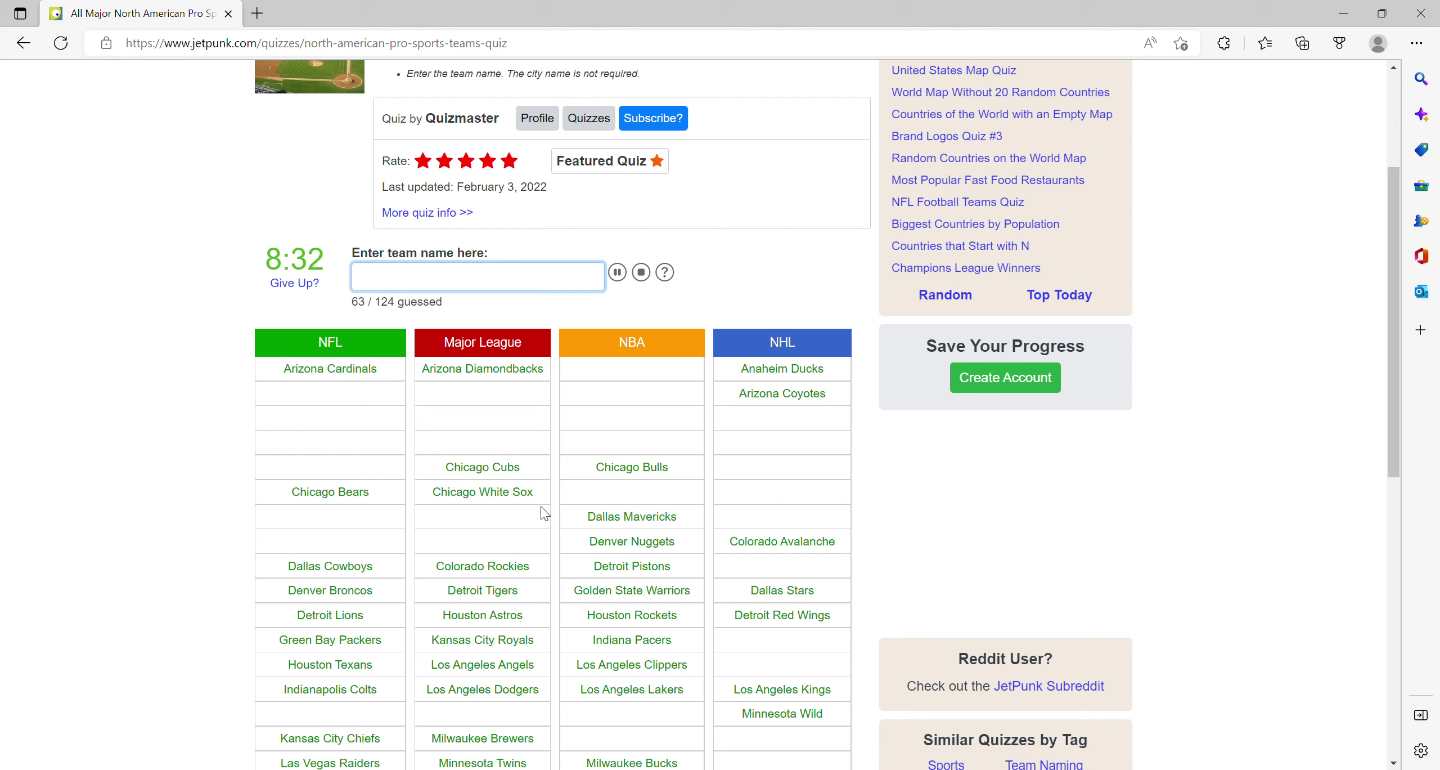
type("guardscvsbrowns")
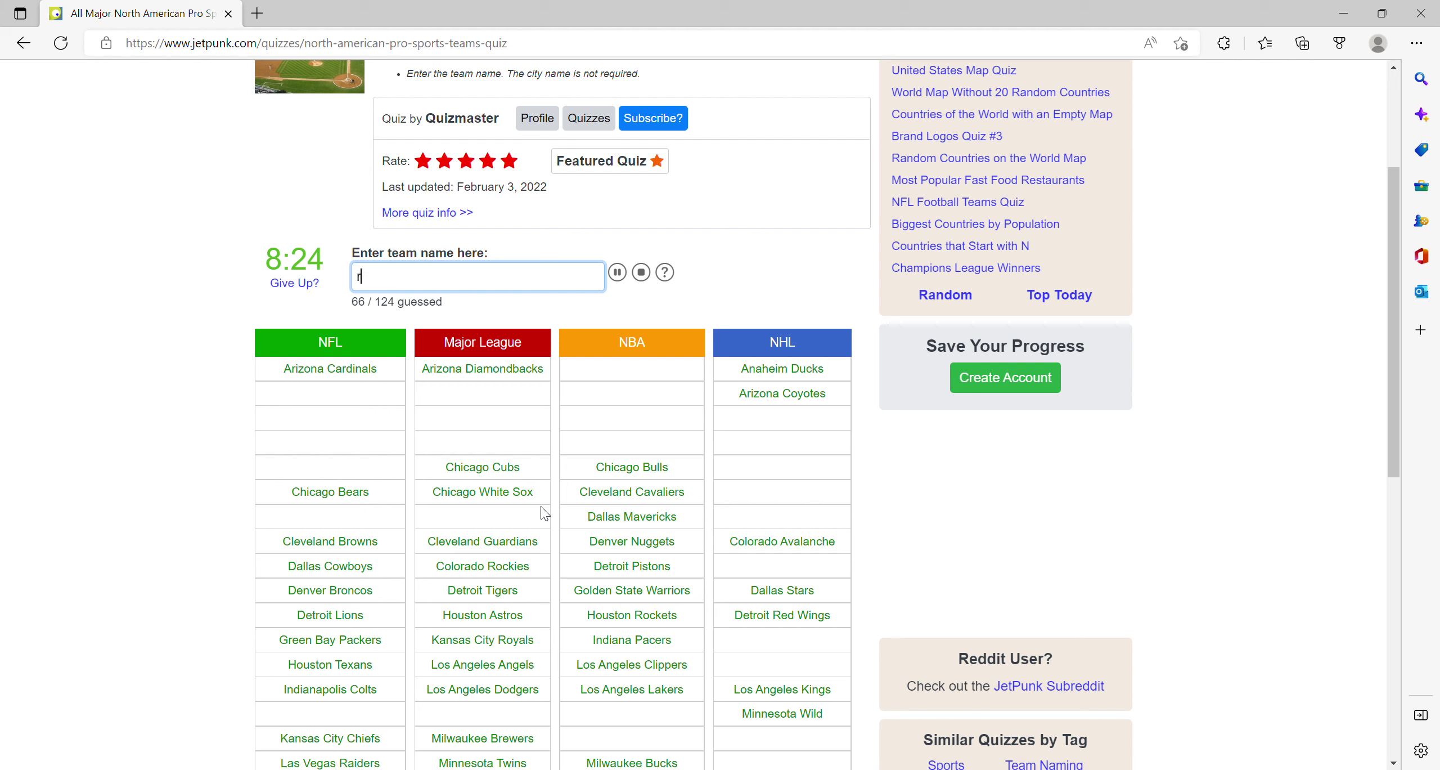
type("edsbengalb")
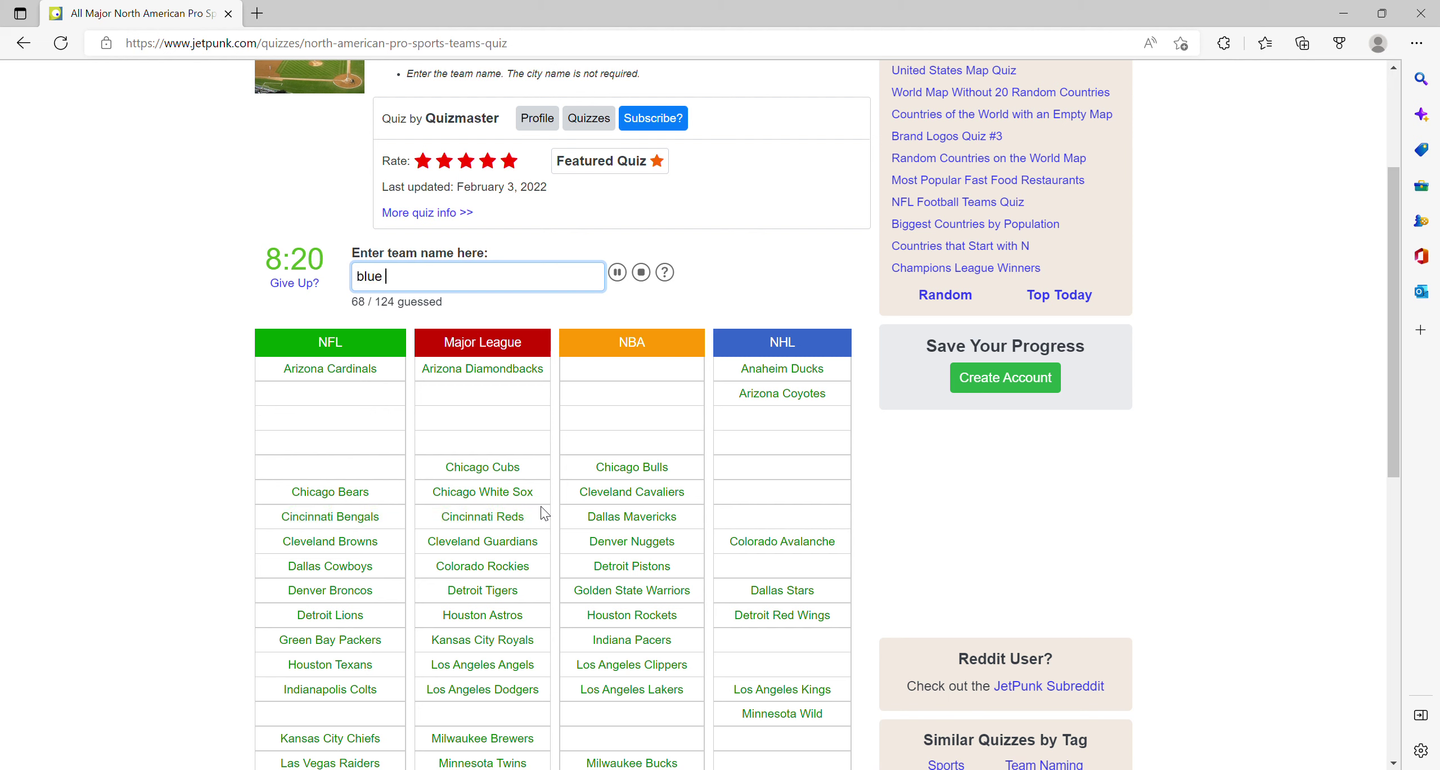
type("jacket")
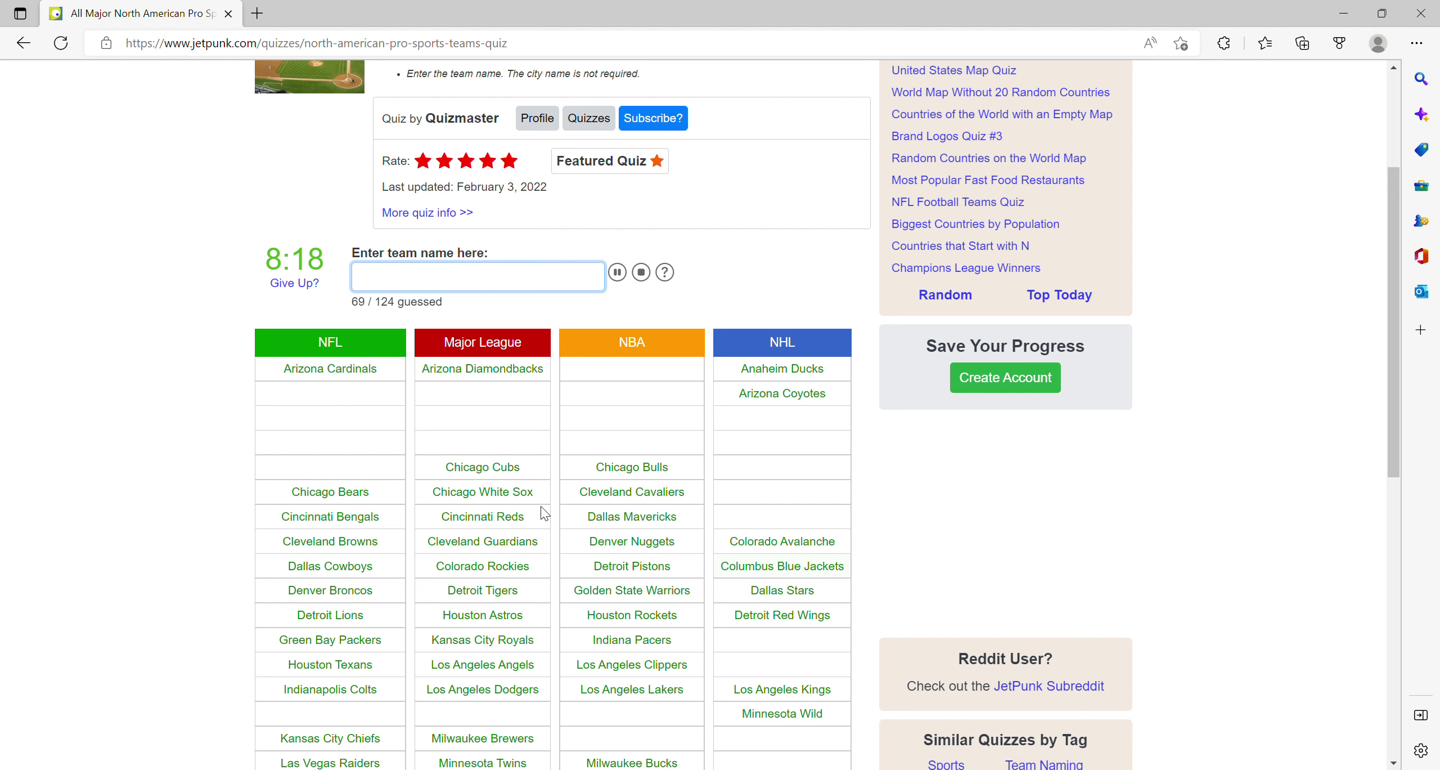
scroll(509, 487, "up", 1)
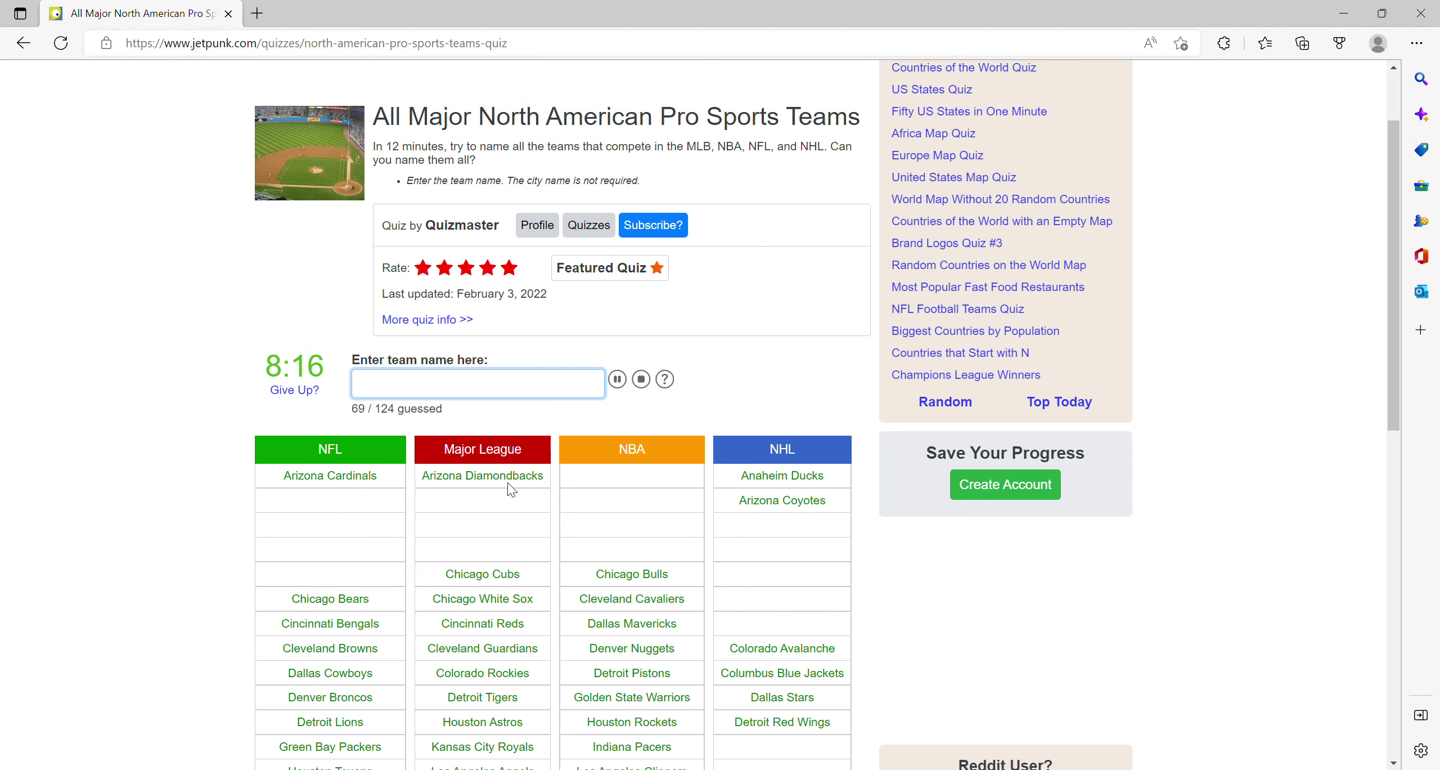
type("sabresbills")
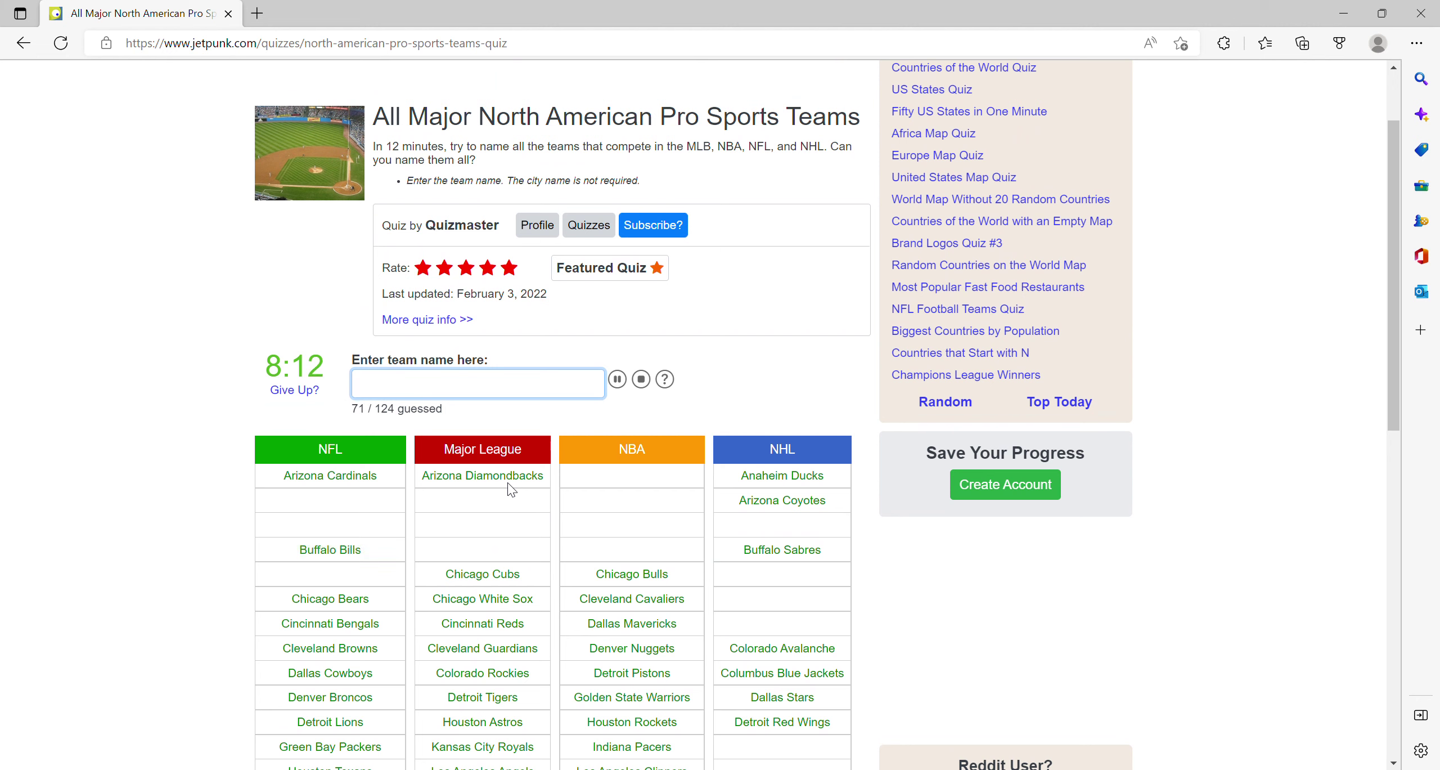
type("b")
type("ost")
Step: Erase partial and wrong guesses while entering red sox and celtics
key("BackSpace")
key("BackSpace")
key("BackSpace")
type("red sox")
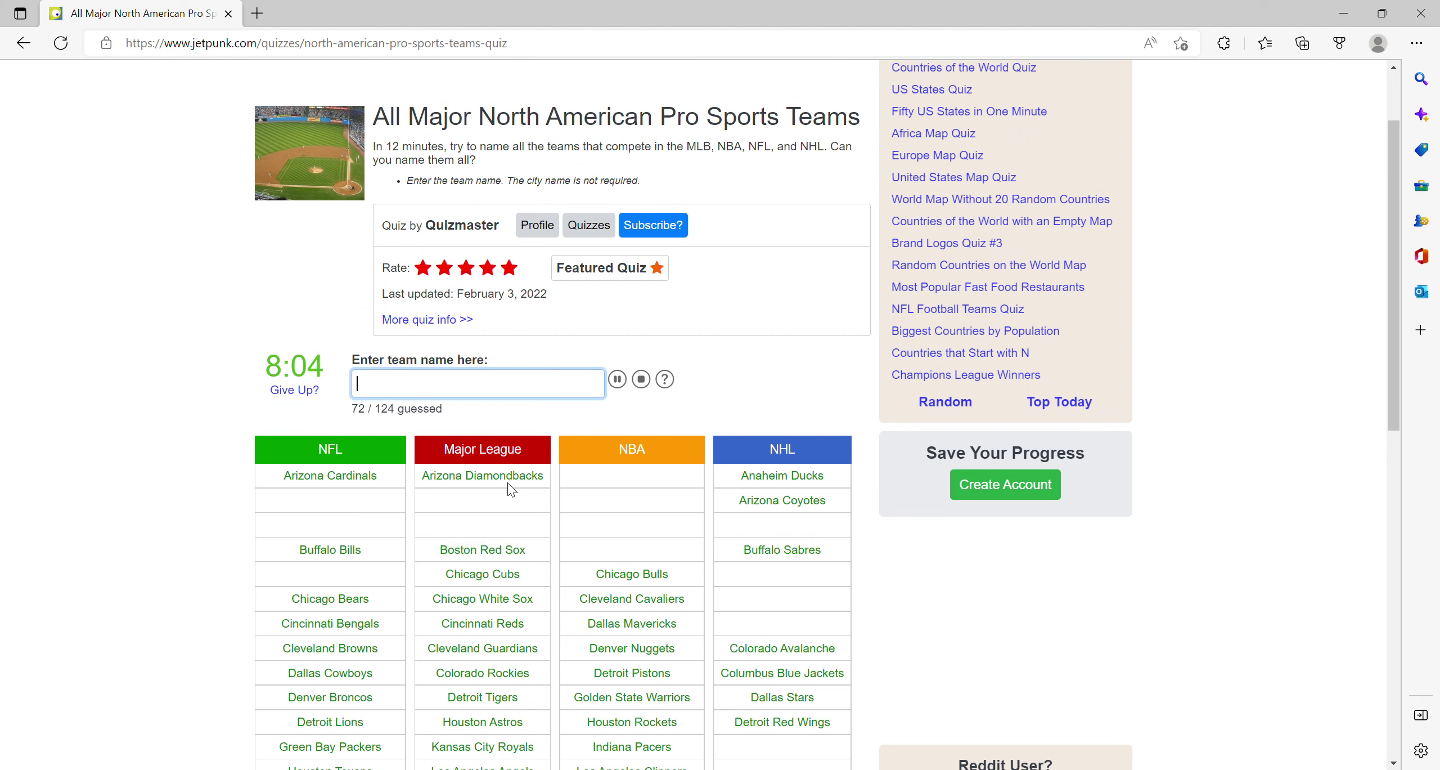
type("pariots")
type("eltics")
scroll(644, 485, "down", 1)
scroll(636, 487, "up", 1)
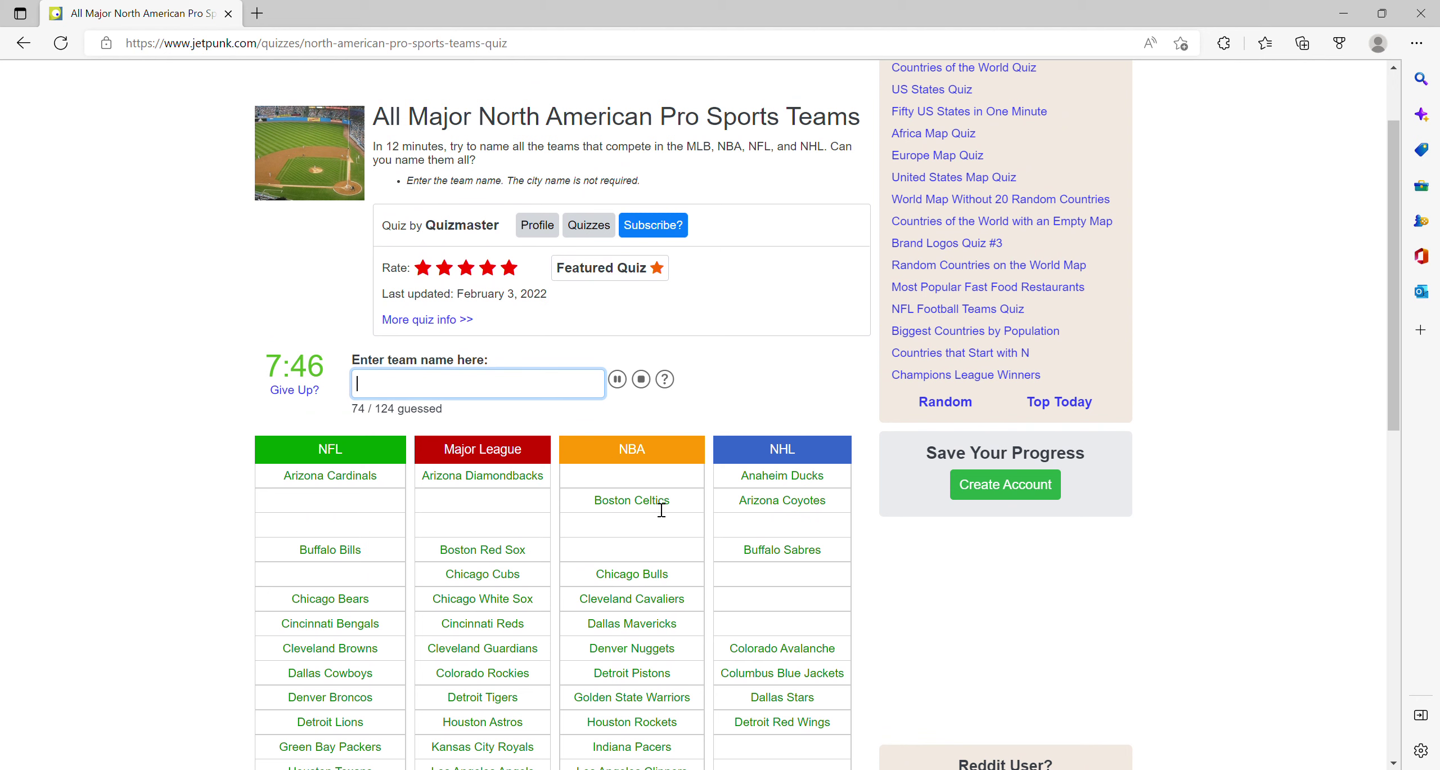
type("giant")
key("BackSpace")
key("BackSpace")
key("BackSpace")
type("ets")
type("ankeesmetsmarlinstwins")
type("nets")
type("ings")
type("ilers")
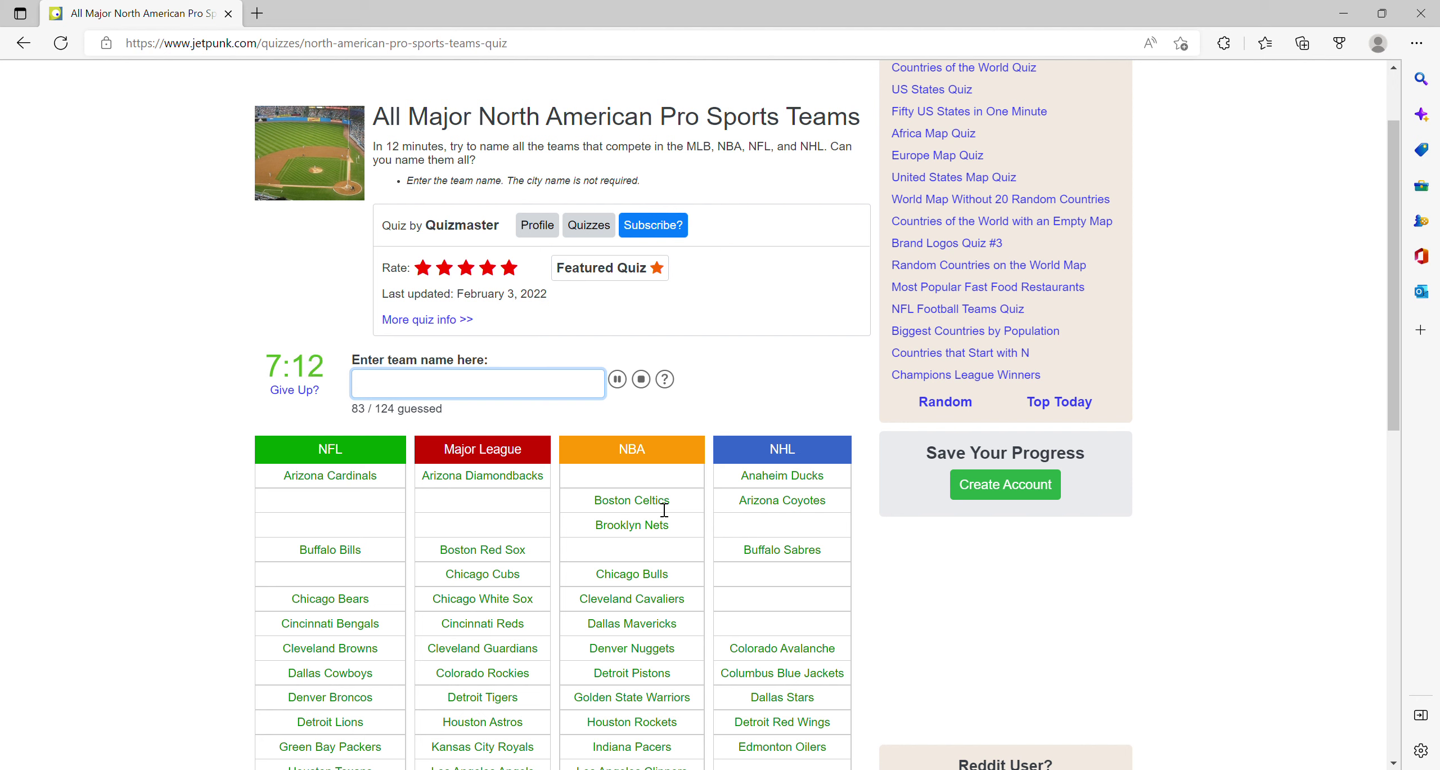
type("flames")
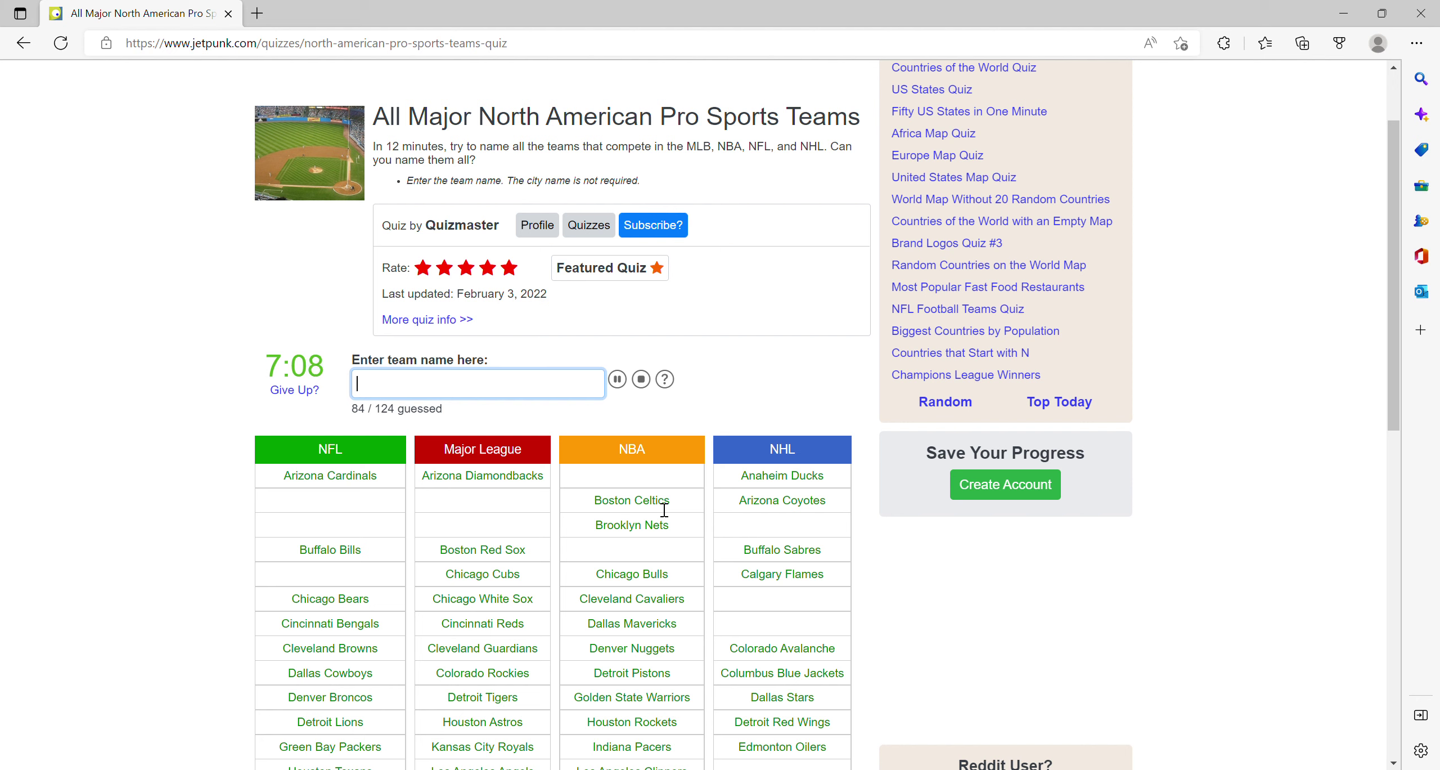
type("andia")
type("s")
Step: Fix misspelled guesses while entering oilers, flames and blue jays
key("BackSpace")
type("an")
key("BackSpace")
key("BackSpace")
key("BackSpace")
key("BackSpace")
key("BackSpace")
type("blue jaysmapleafsraptors")
scroll(652, 501, "down", 2)
scroll(634, 491, "up", 1)
scroll(637, 489, "down", 1)
scroll(578, 491, "up", 1)
type("plies")
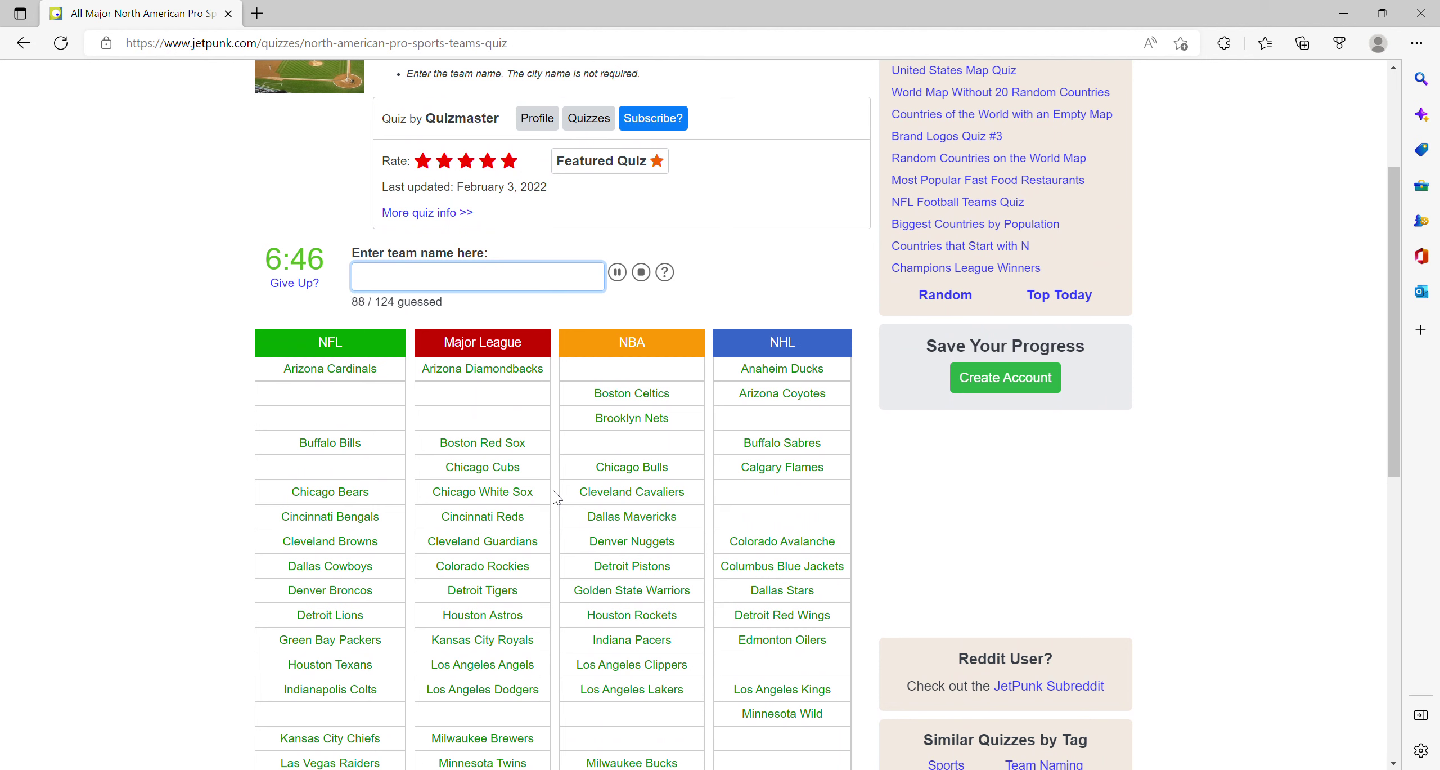
type("ers")
type("gagles")
scroll(553, 496, "down", 3)
scroll(551, 474, "down", 1)
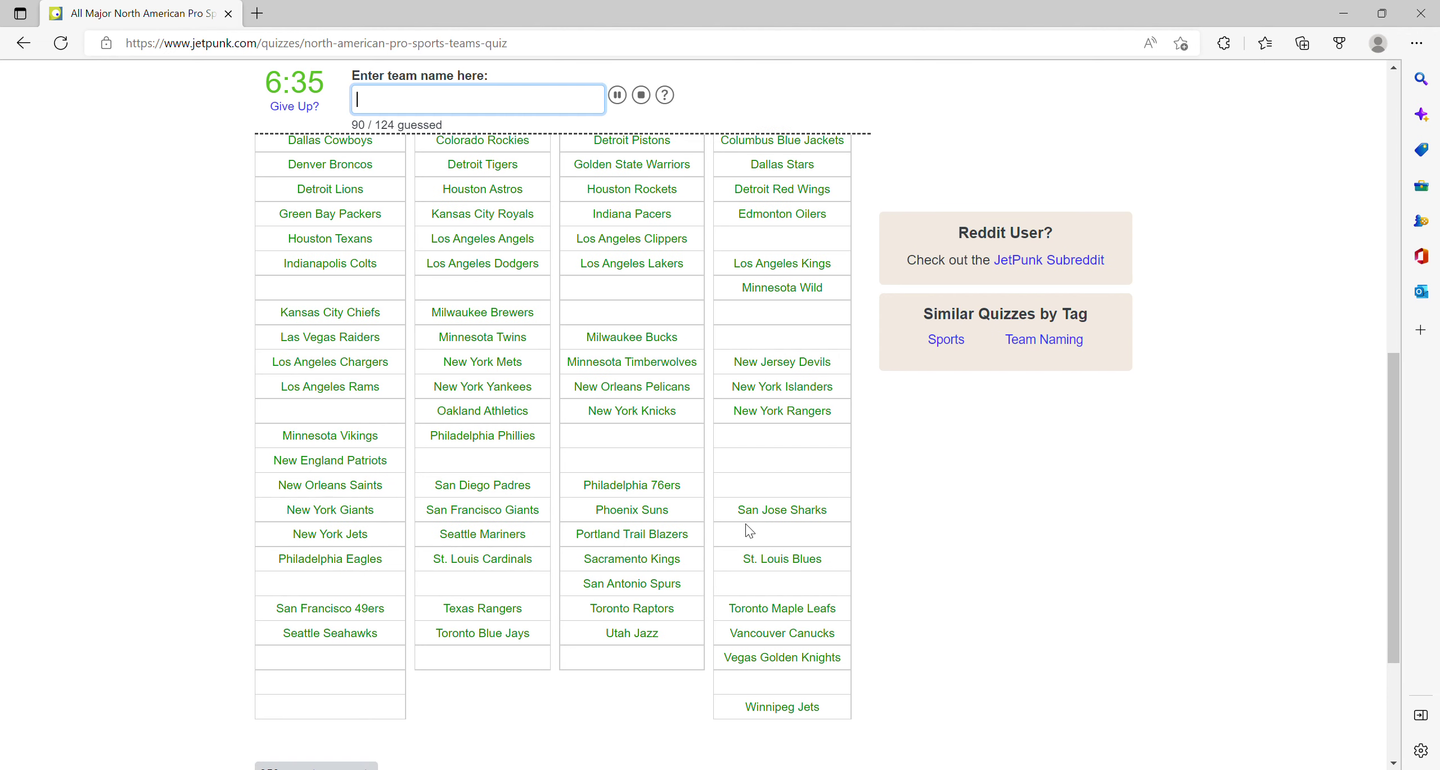
scroll(747, 530, "up", 2)
scroll(746, 530, "up", 1)
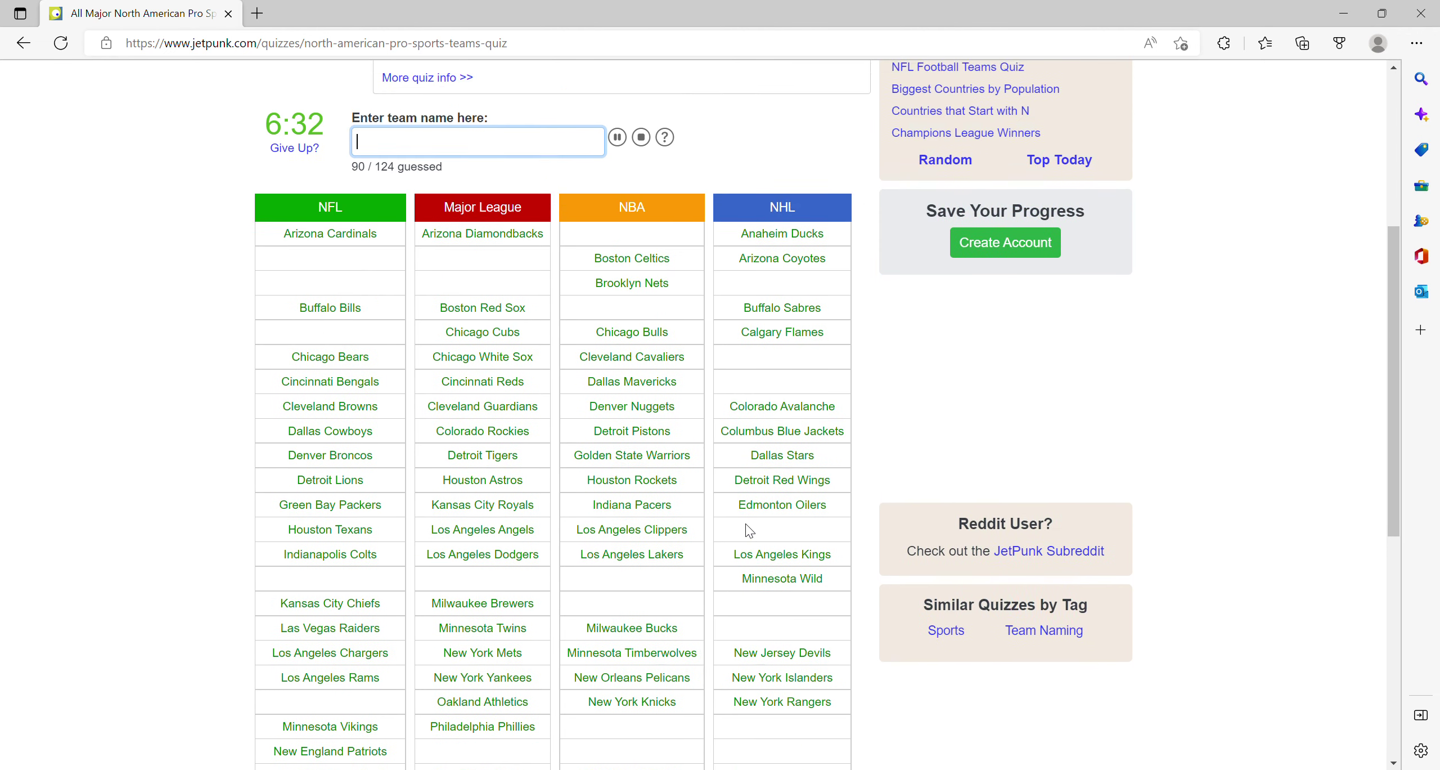
scroll(745, 529, "up", 1)
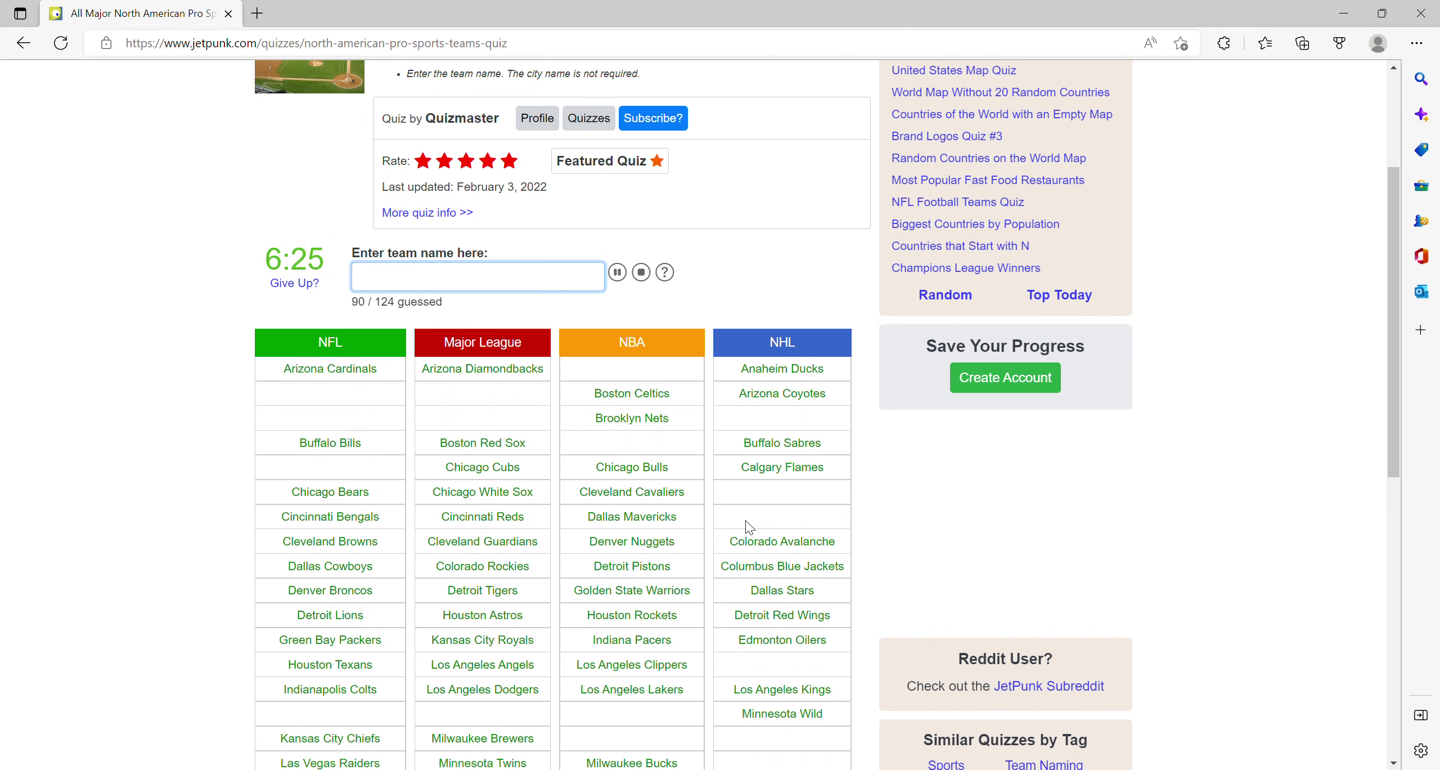
type("pirapenspadres")
type("flyers")
scroll(567, 424, "down", 1)
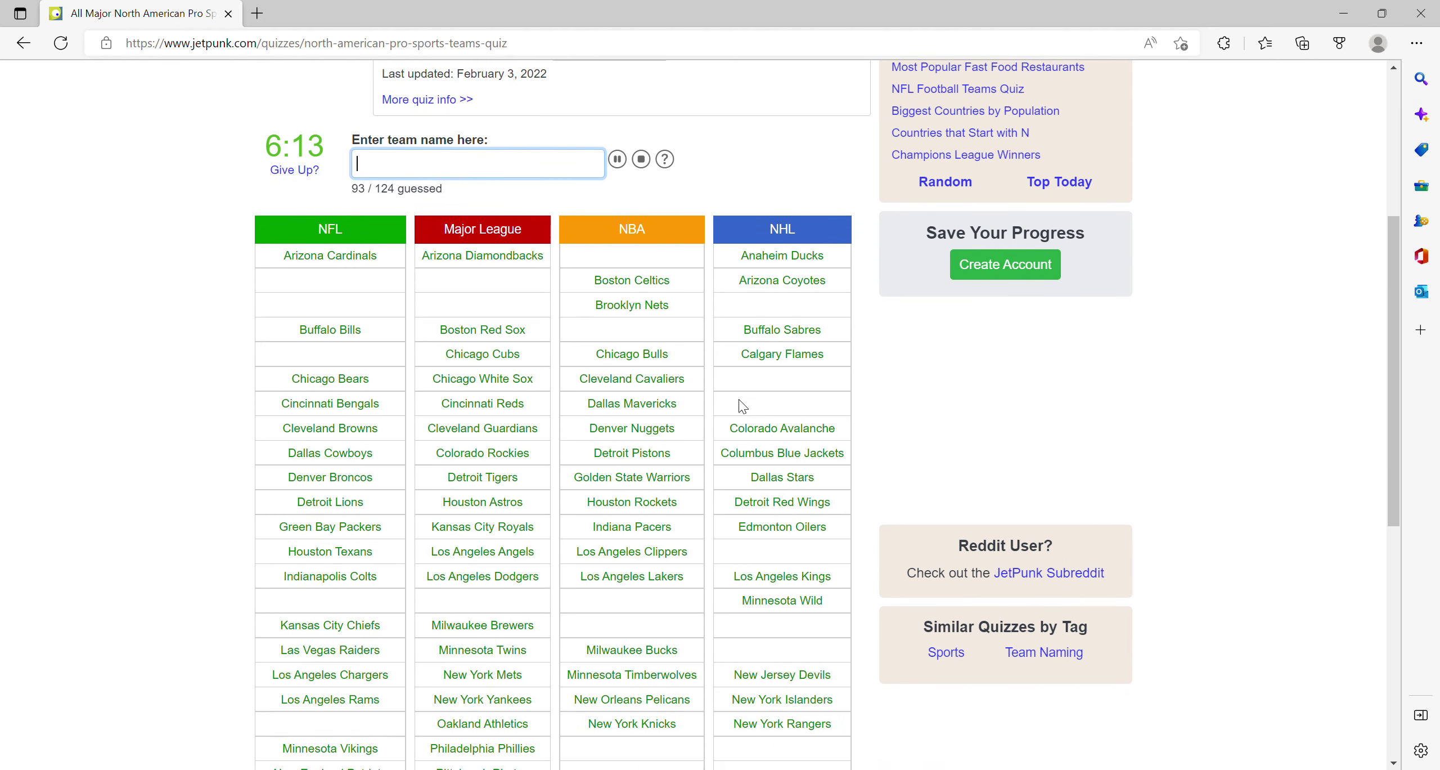
scroll(743, 399, "down", 1)
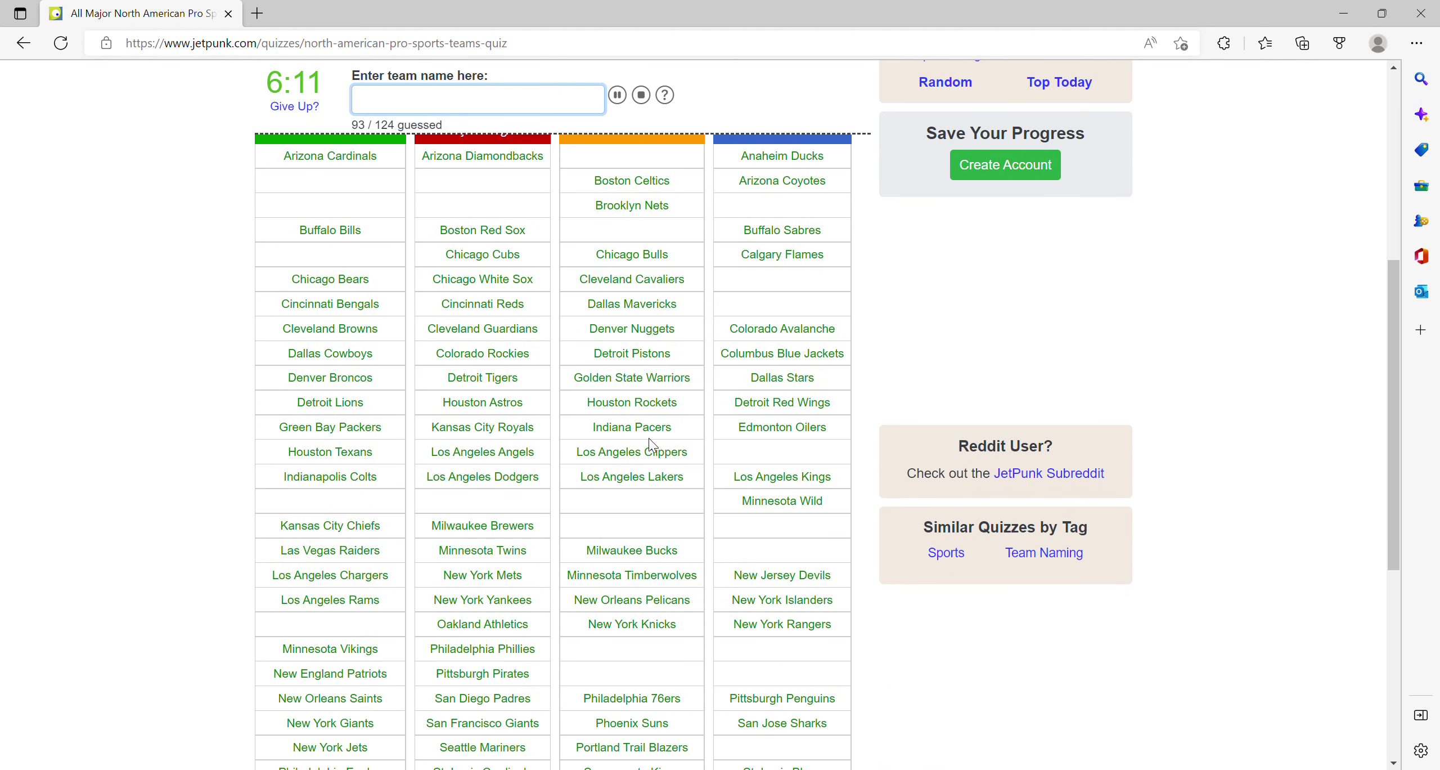
type("heat")
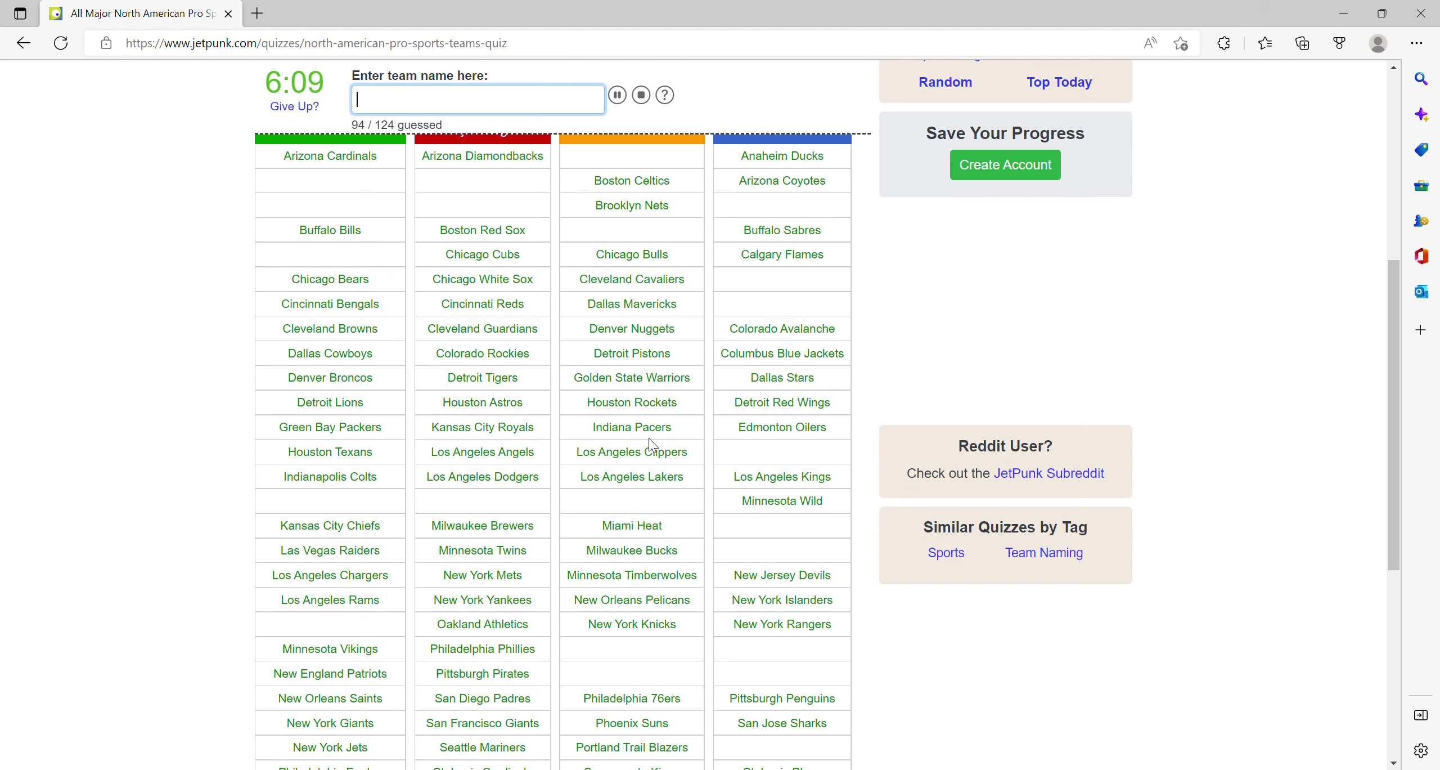
type("marlins")
type("panthers")
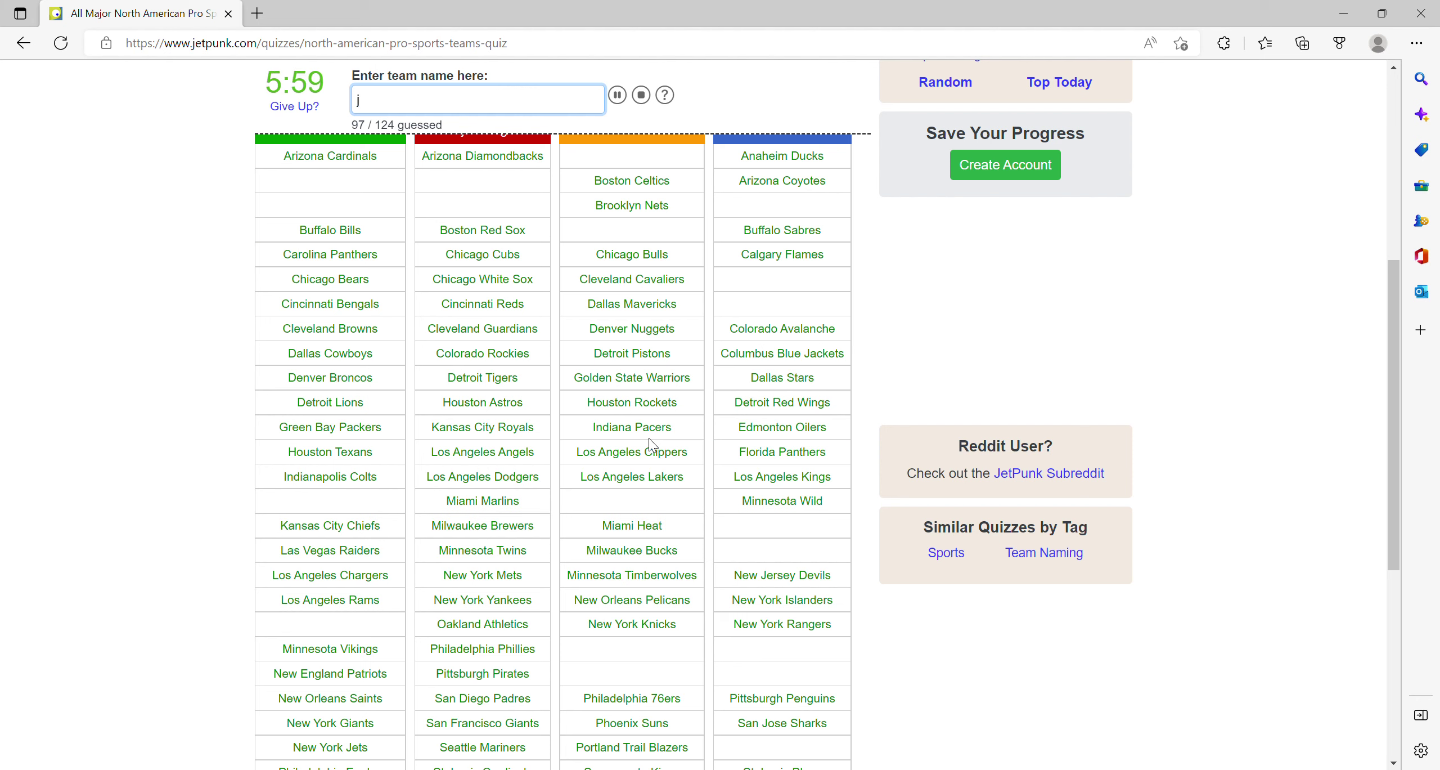
type("uguars")
Step: Fix a misspelled team name while adding jaguars, magic, raptors, lightning and buccaneers
key("BackSpace")
key("BackSpace")
key("BackSpace")
type("a")
type("uars")
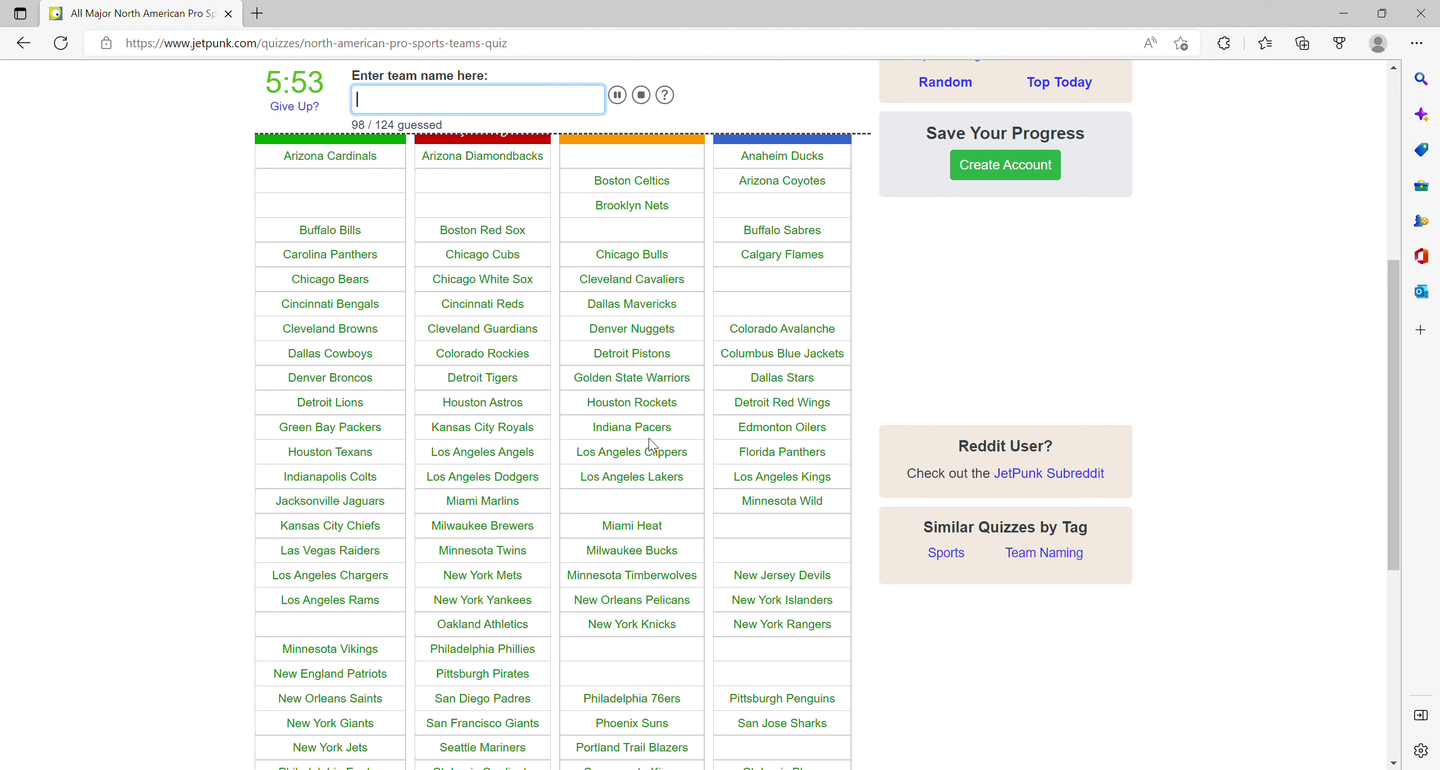
type("magicraptorslightning")
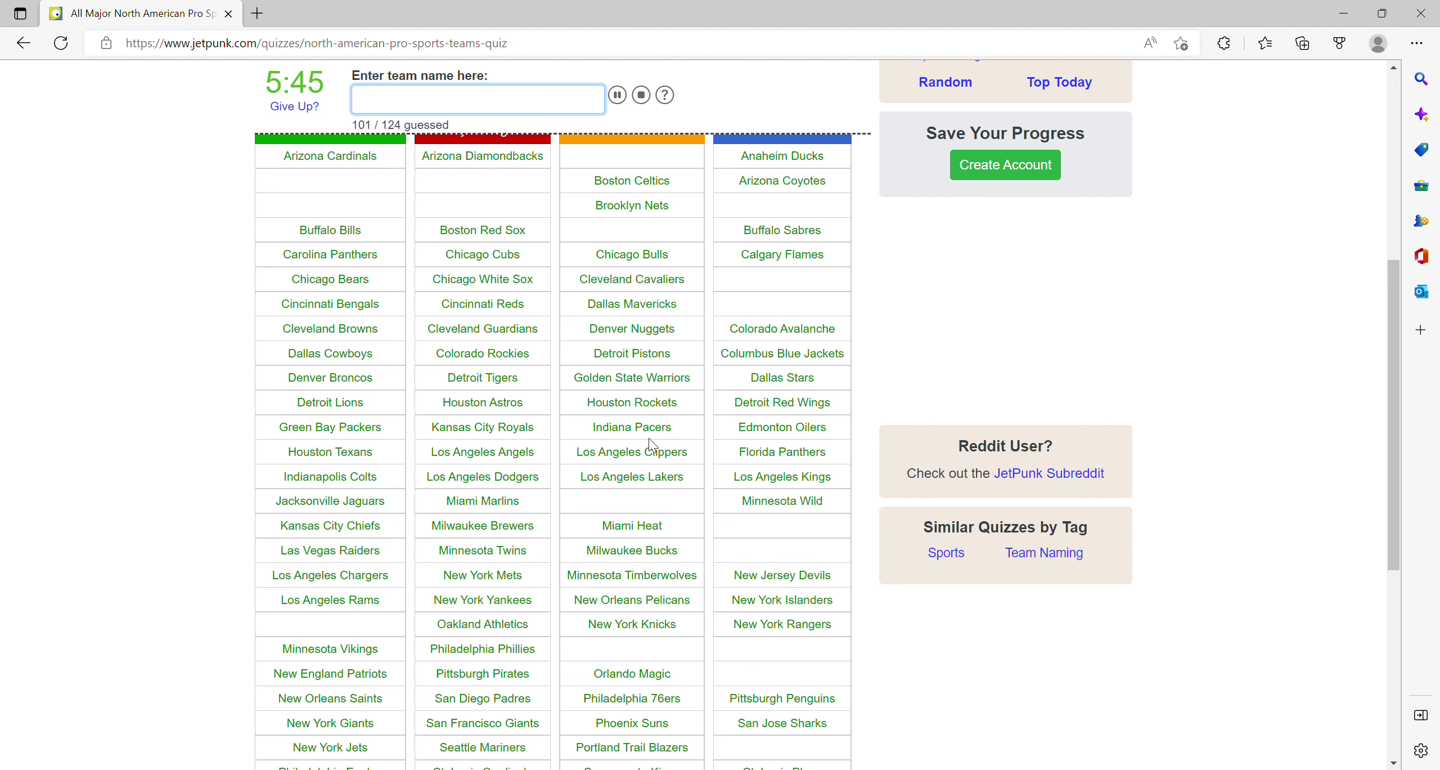
type("buccaneer")
scroll(604, 441, "down", 3)
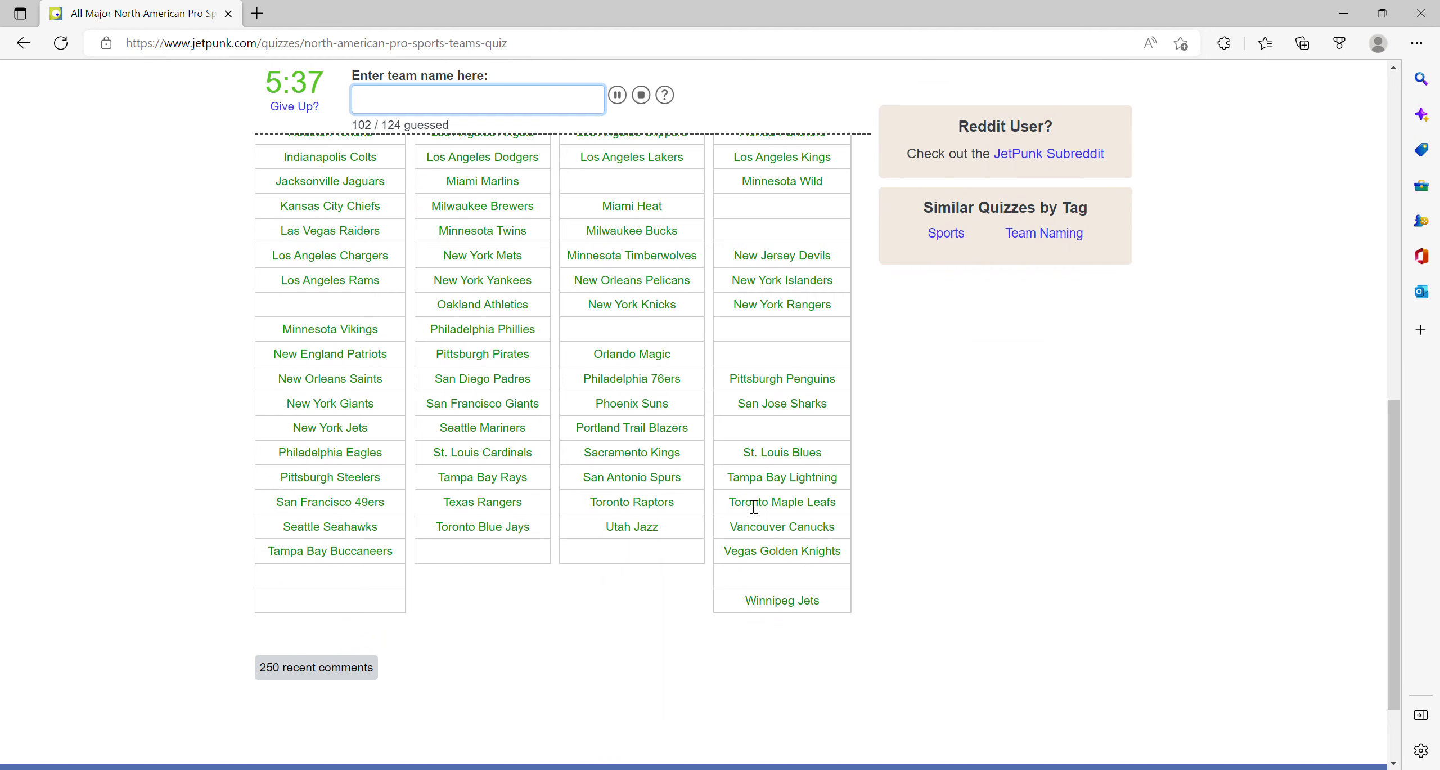
scroll(787, 541, "up", 3)
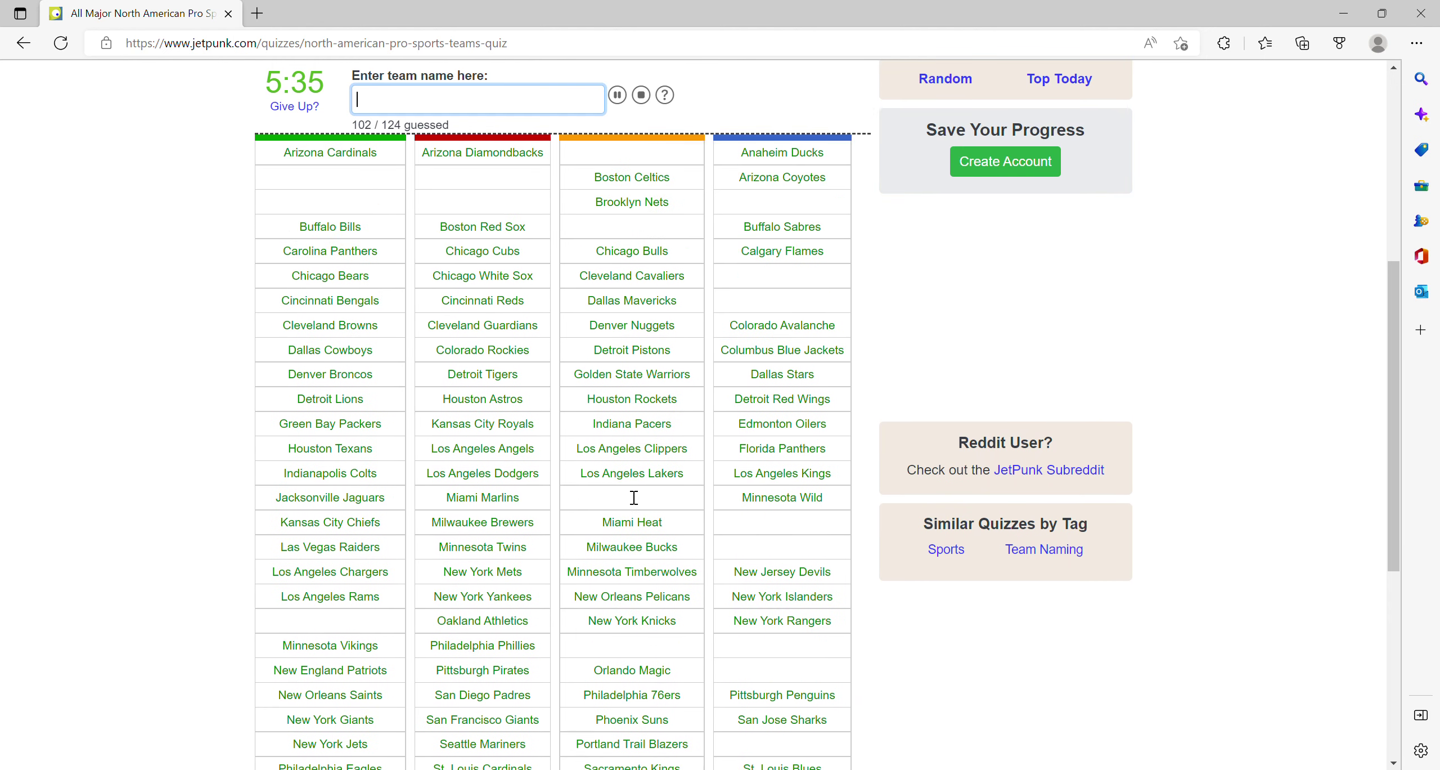
scroll(634, 497, "up", 1)
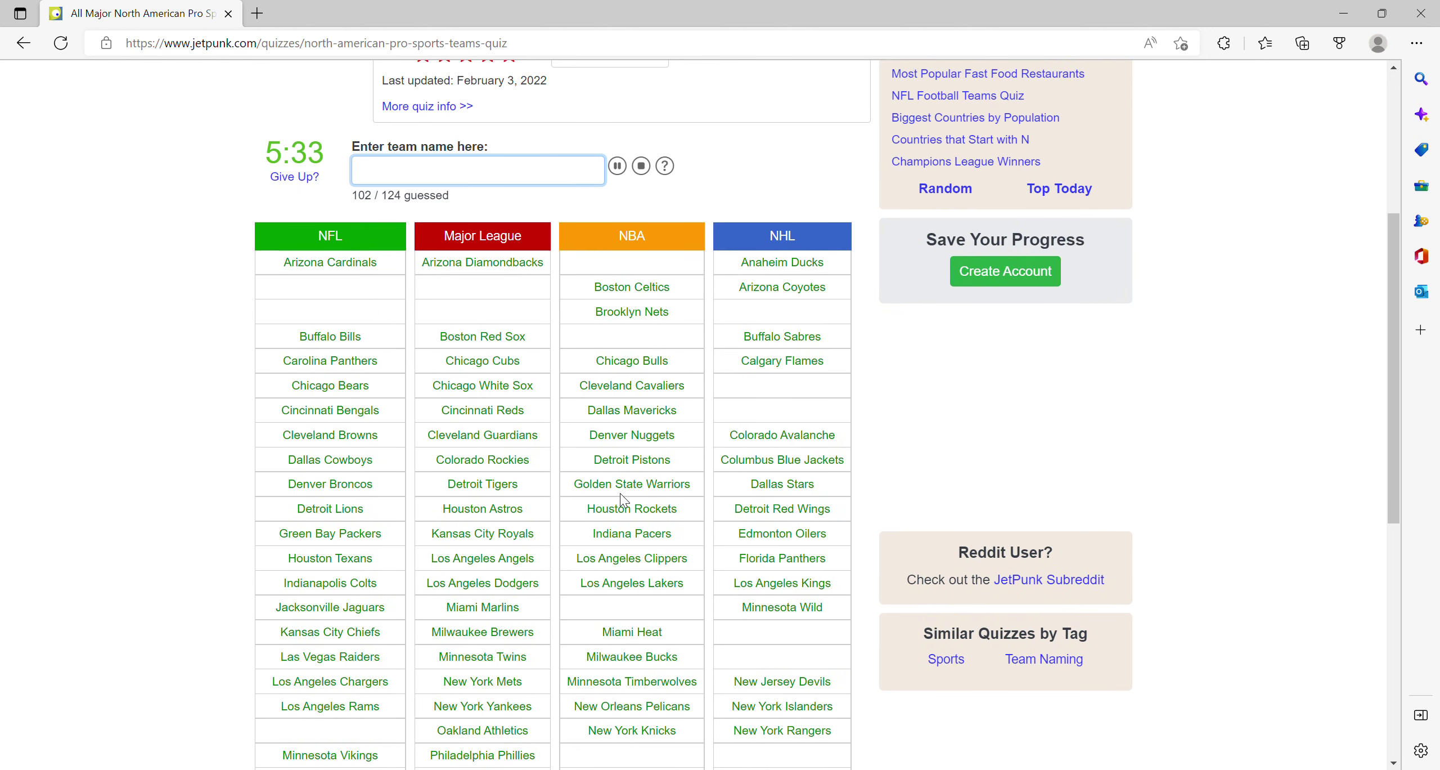
type("hawks")
type("alconsbraves")
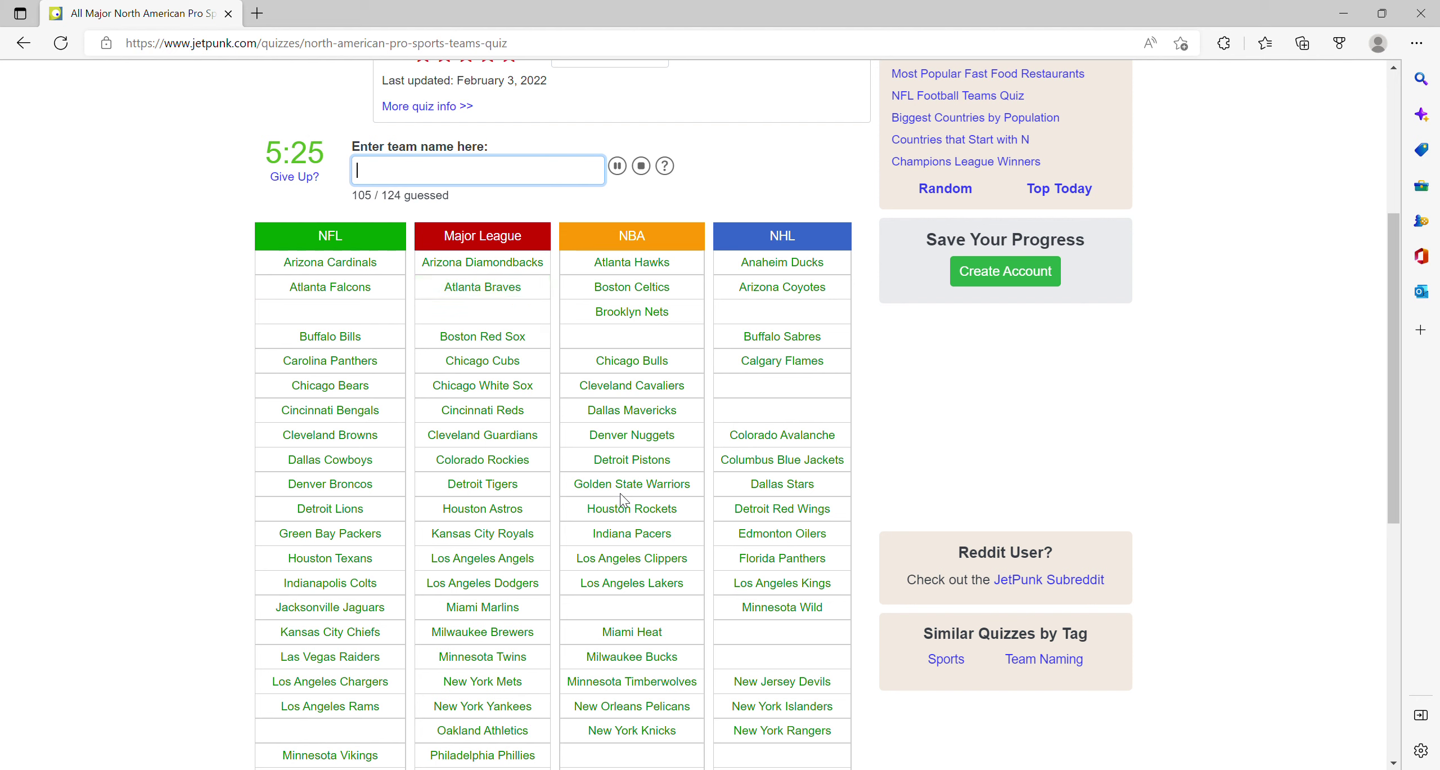
type("hurricanes")
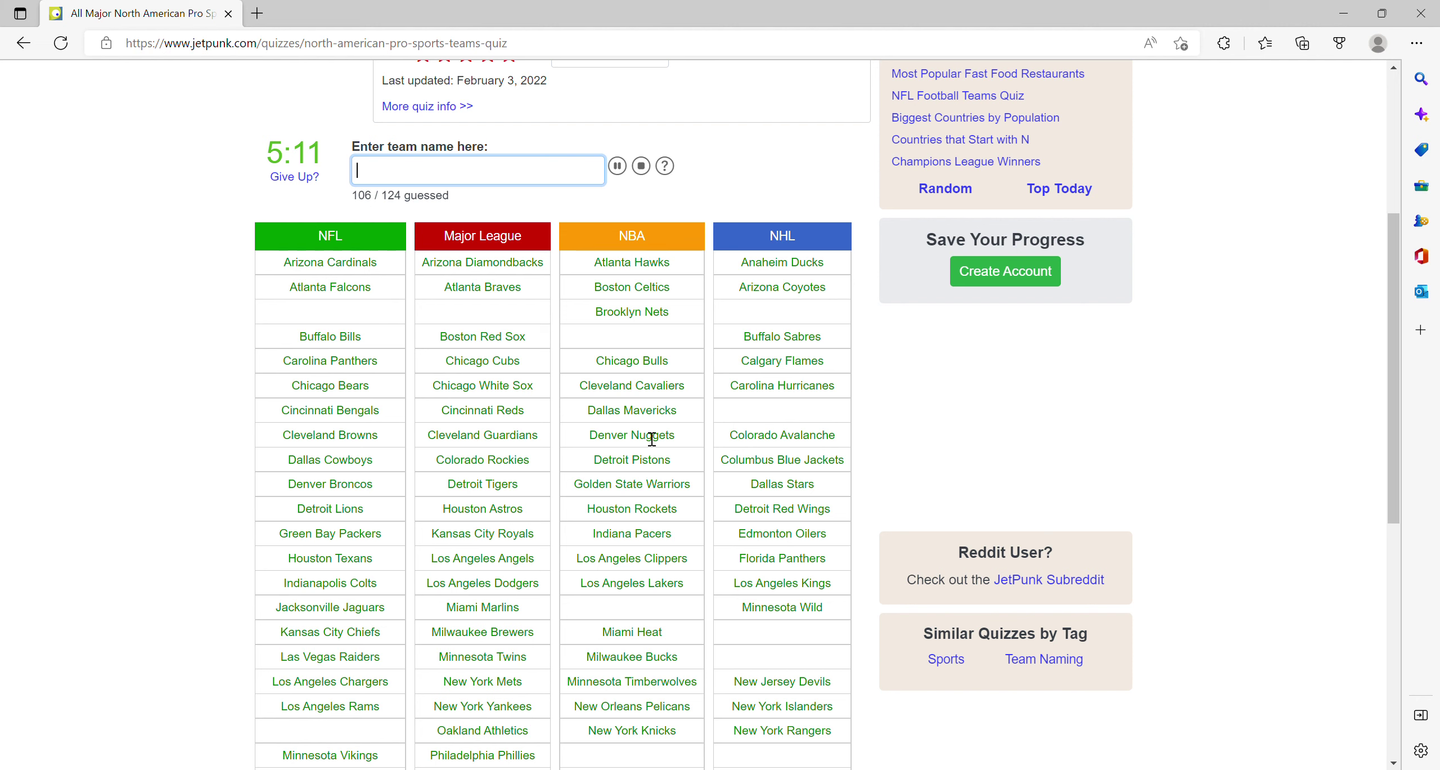
scroll(710, 512, "down", 1)
scroll(712, 525, "down", 1)
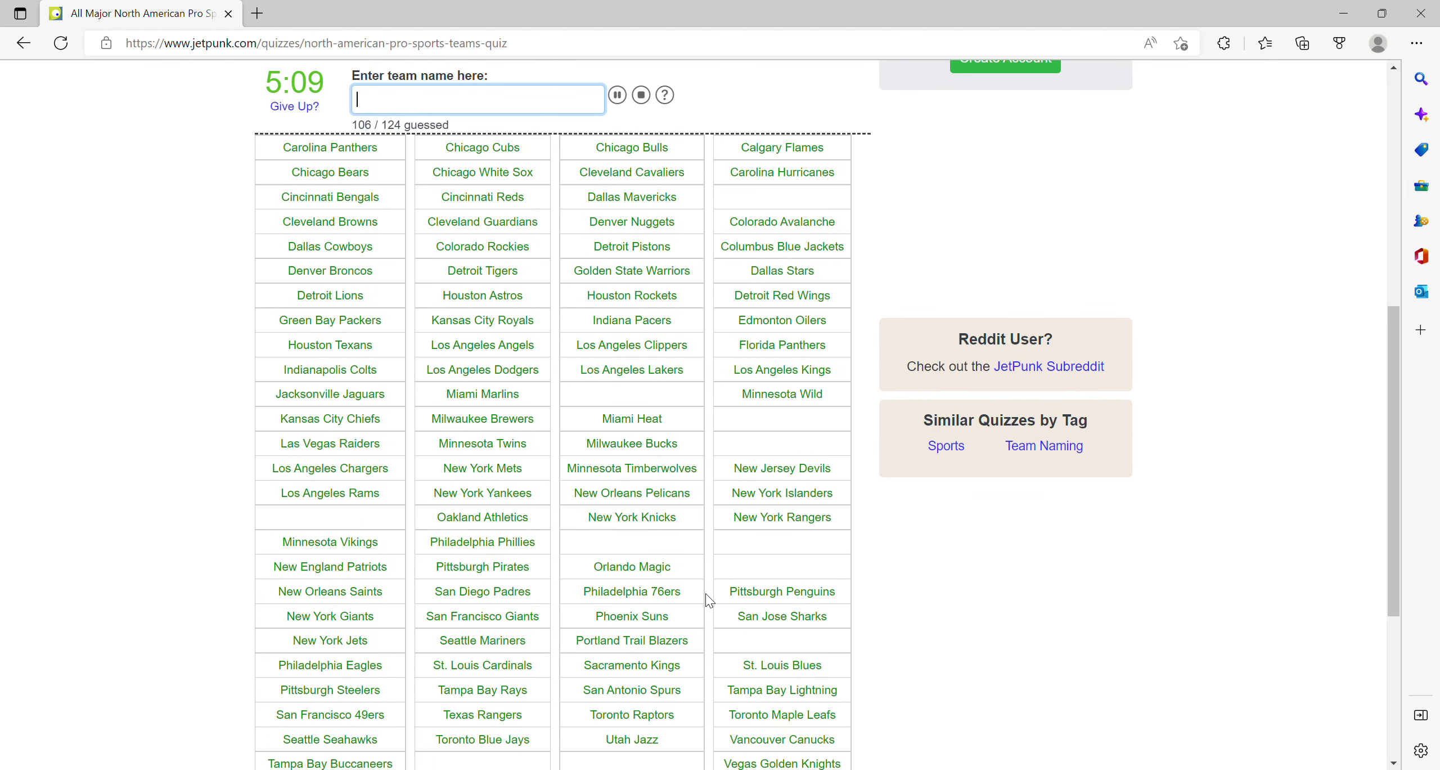
scroll(762, 580, "down", 1)
scroll(625, 524, "up", 3)
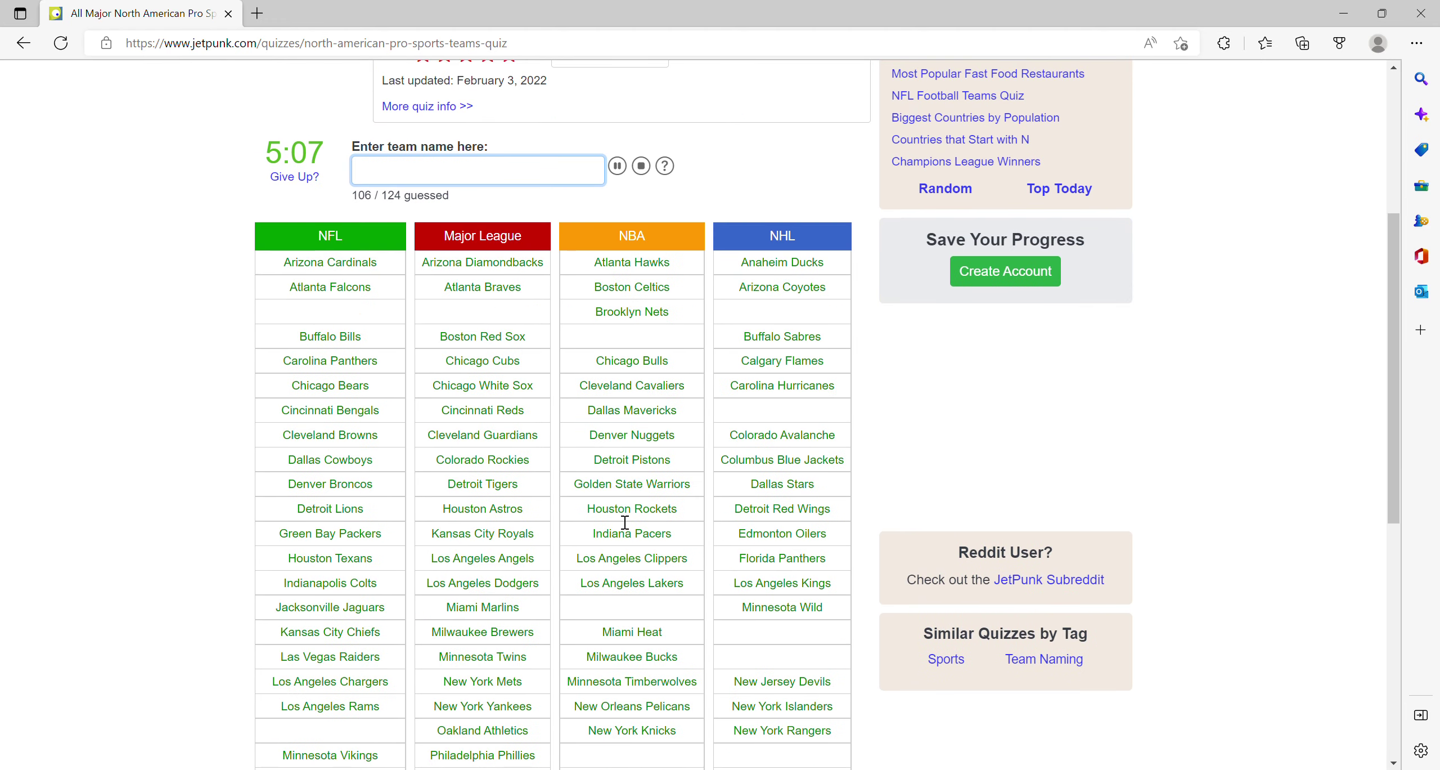
type("panthers")
Step: Clear an already-guessed name and fix the misspelled orioles entry, reaching 107 of 124
key("BackSpace")
key("BackSpace")
key("BackSpace")
key("BackSpace")
key("BackSpace")
key("BackSpace")
type("os")
key("BackSpace")
key("BackSpace")
key("BackSpace")
type("rolie")
key("BackSpace")
key("BackSpace")
key("BackSpace")
key("BackSpace")
key("BackSpace")
key("BackSpace")
type("ioles")
scroll(609, 564, "down", 3)
scroll(570, 514, "down", 1)
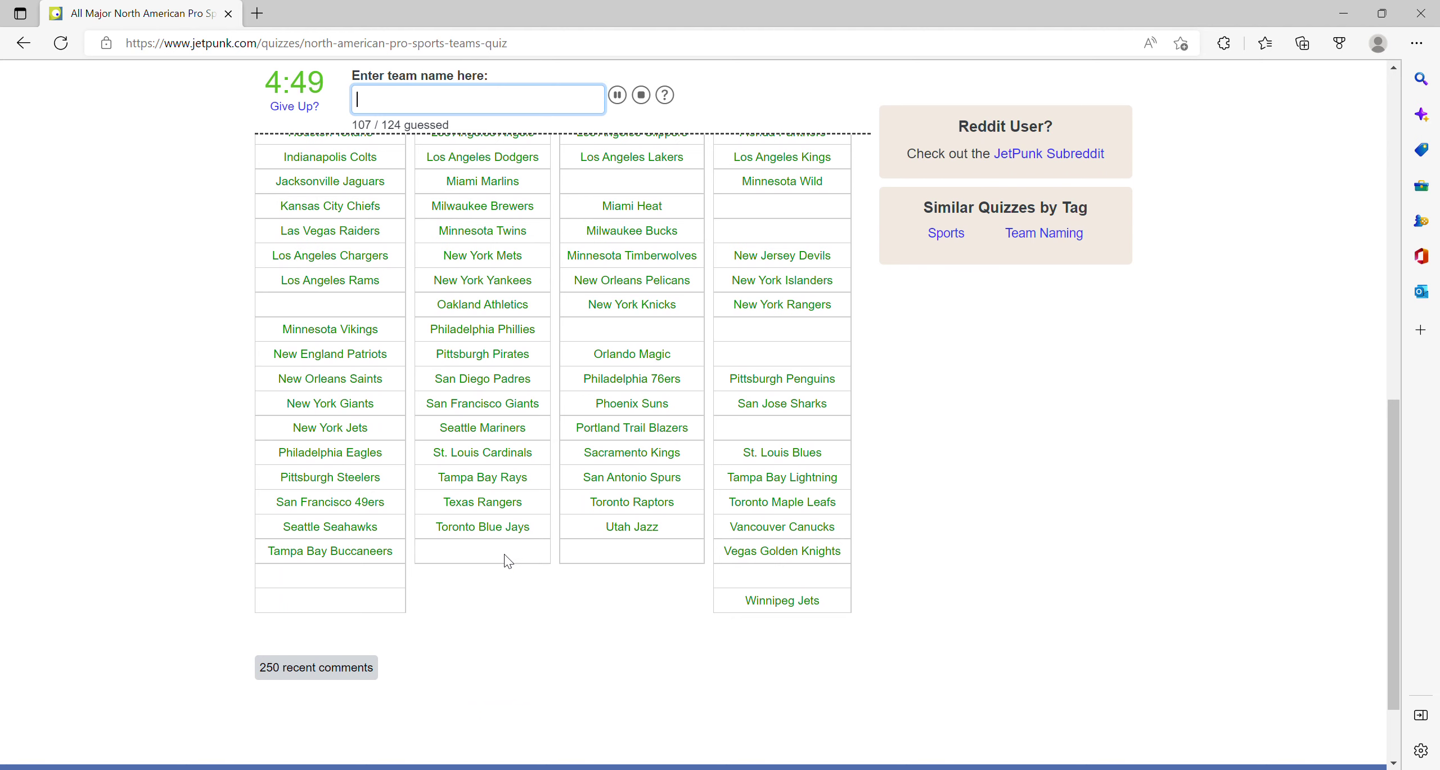
scroll(566, 536, "up", 2)
scroll(608, 552, "up", 1)
scroll(608, 551, "up", 1)
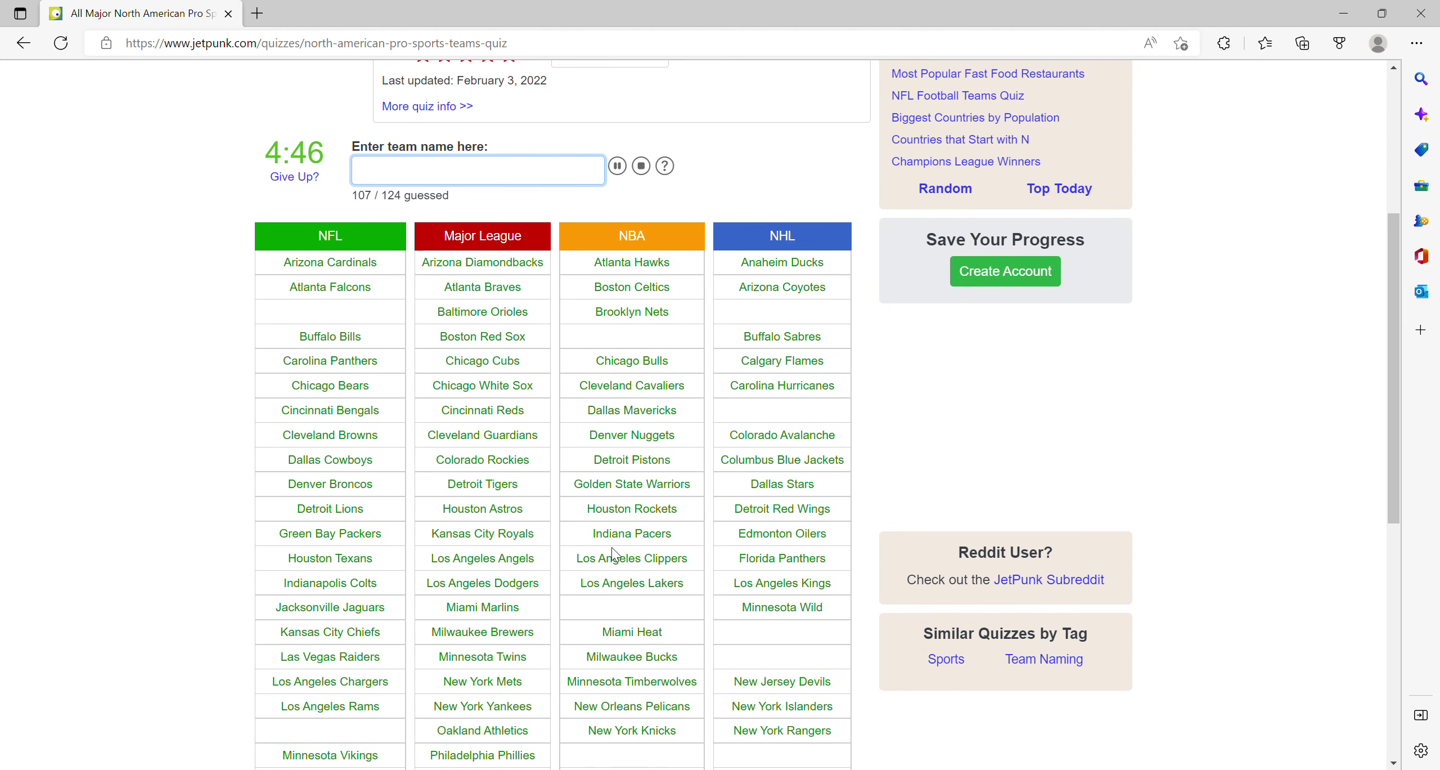
type("grzzlies")
key("Left")
key("Left")
key("Left")
type("i")
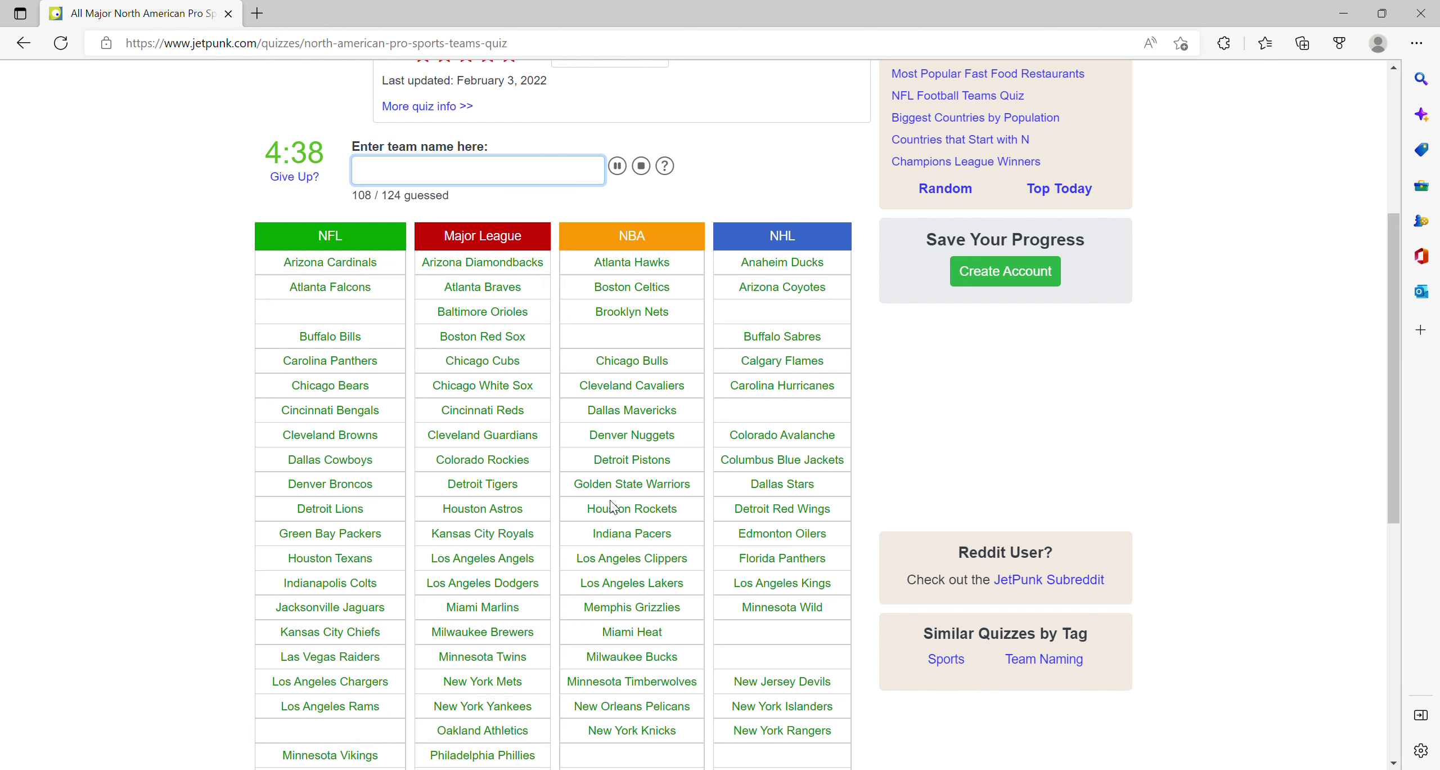
scroll(612, 547, "down", 3)
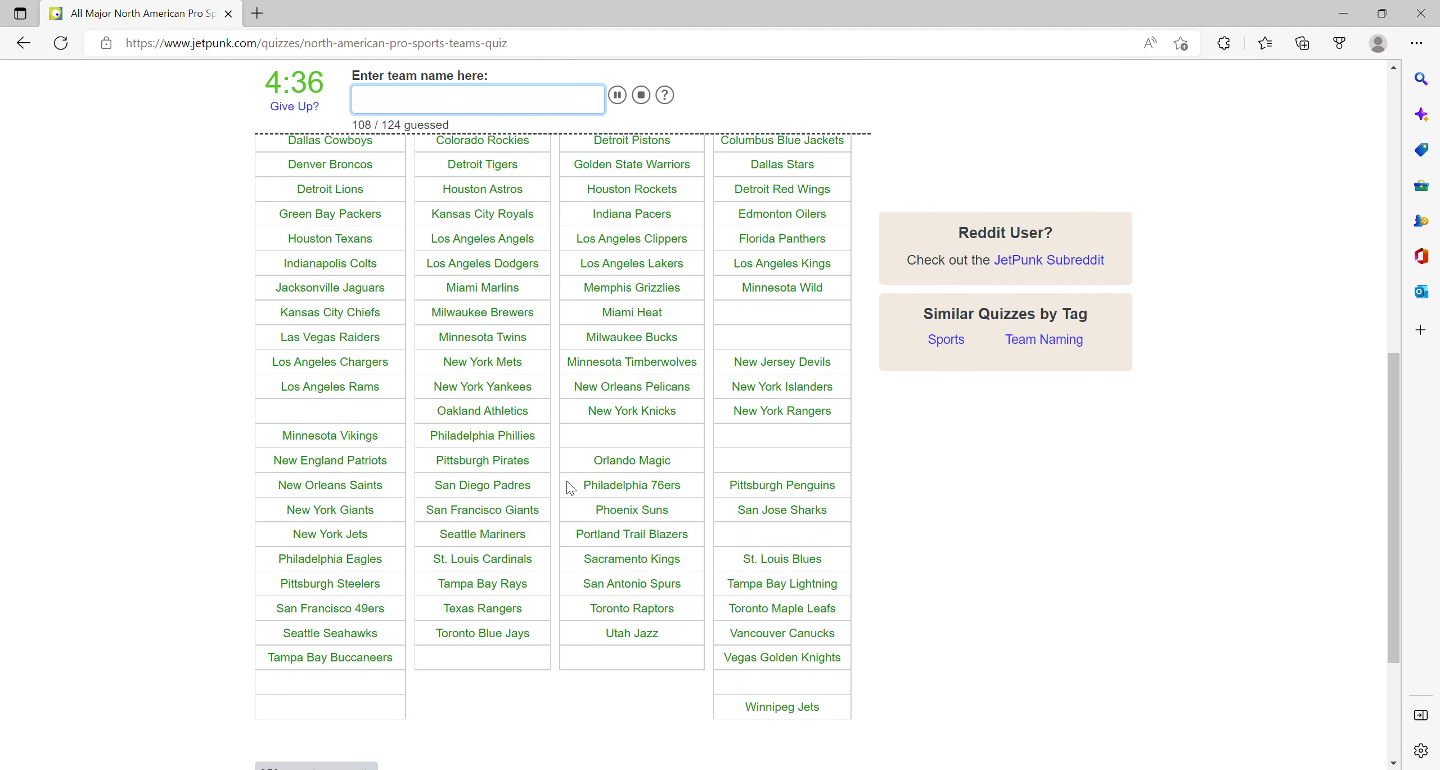
scroll(338, 437, "up", 3)
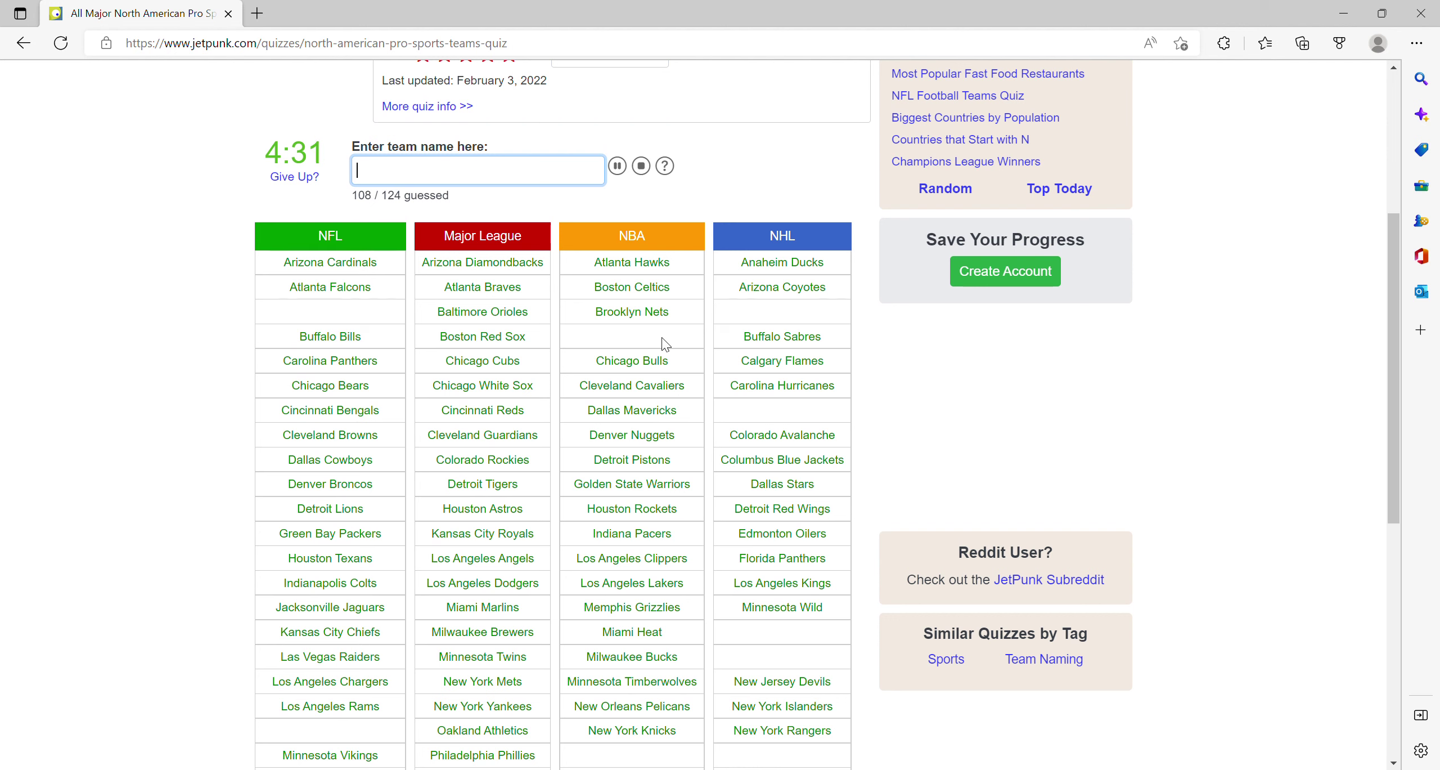
type("t")
type("n")
scroll(617, 342, "down", 4)
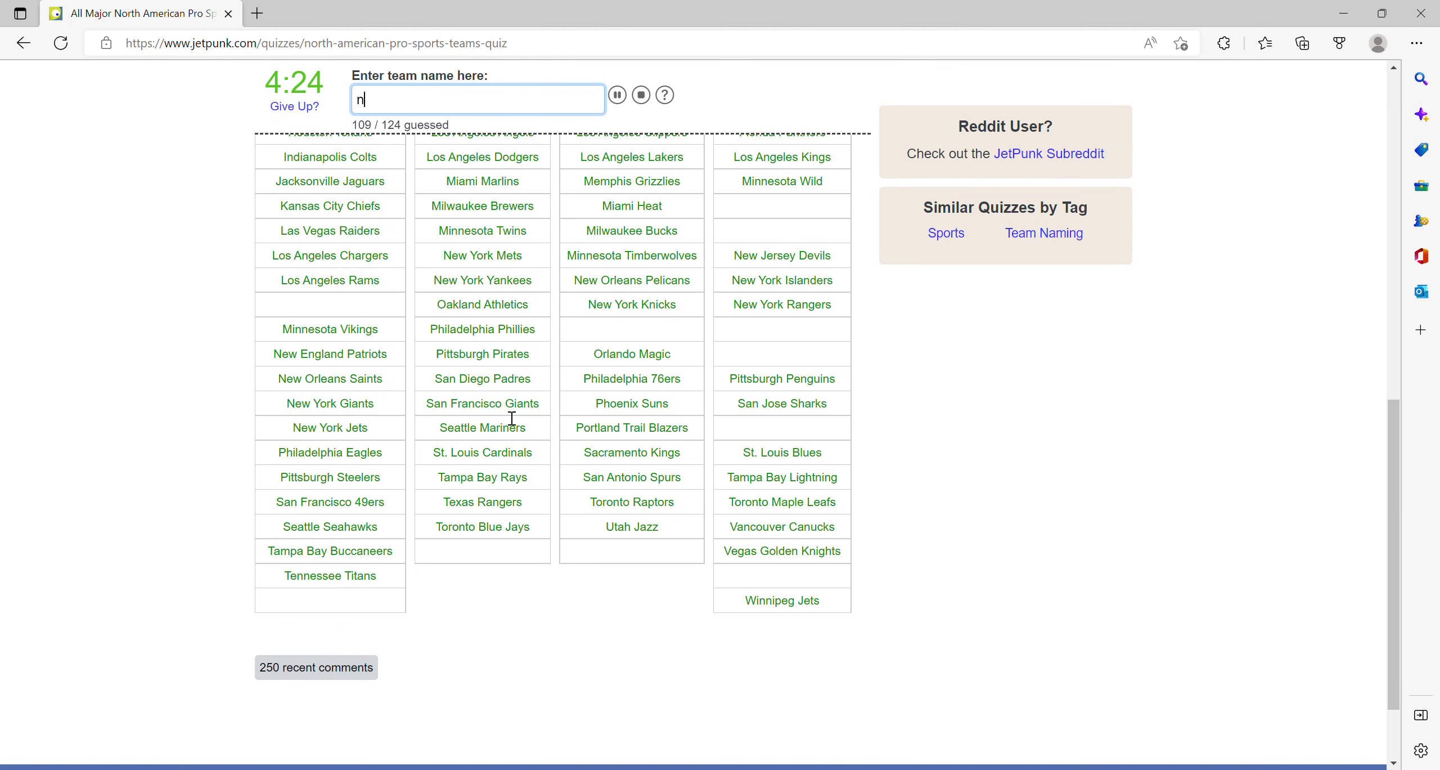
type("atios")
type("lwizards")
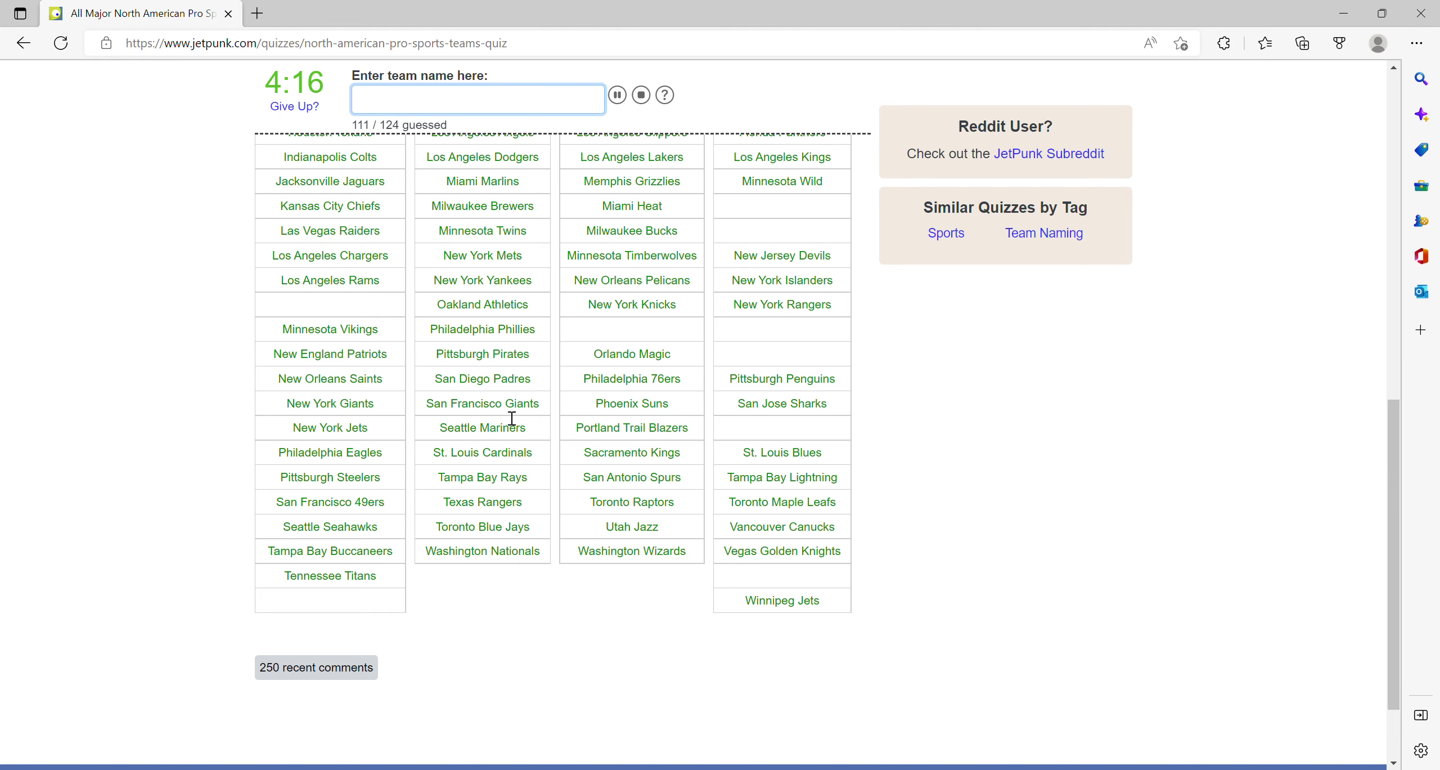
scroll(373, 463, "up", 4)
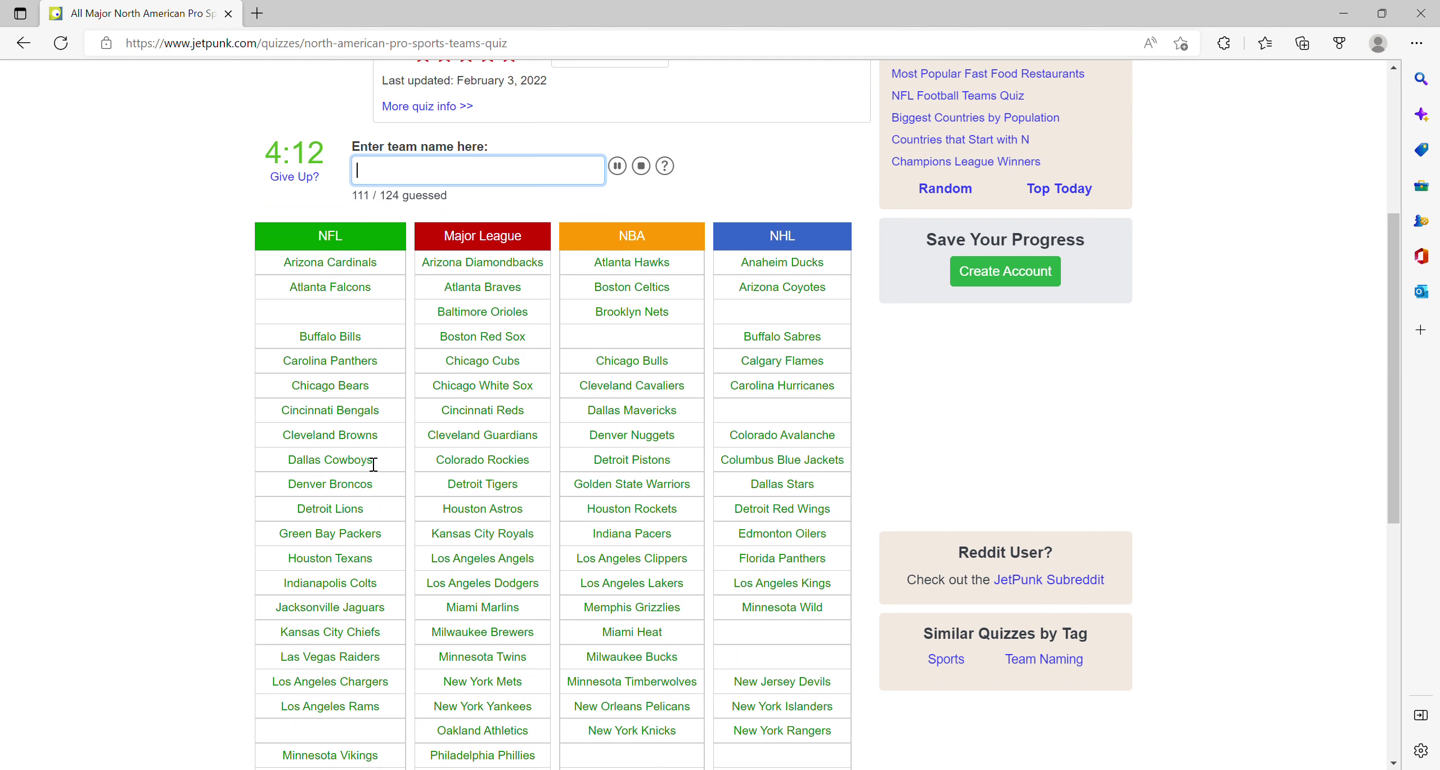
type("niners")
scroll(1291, 614, "down", 3)
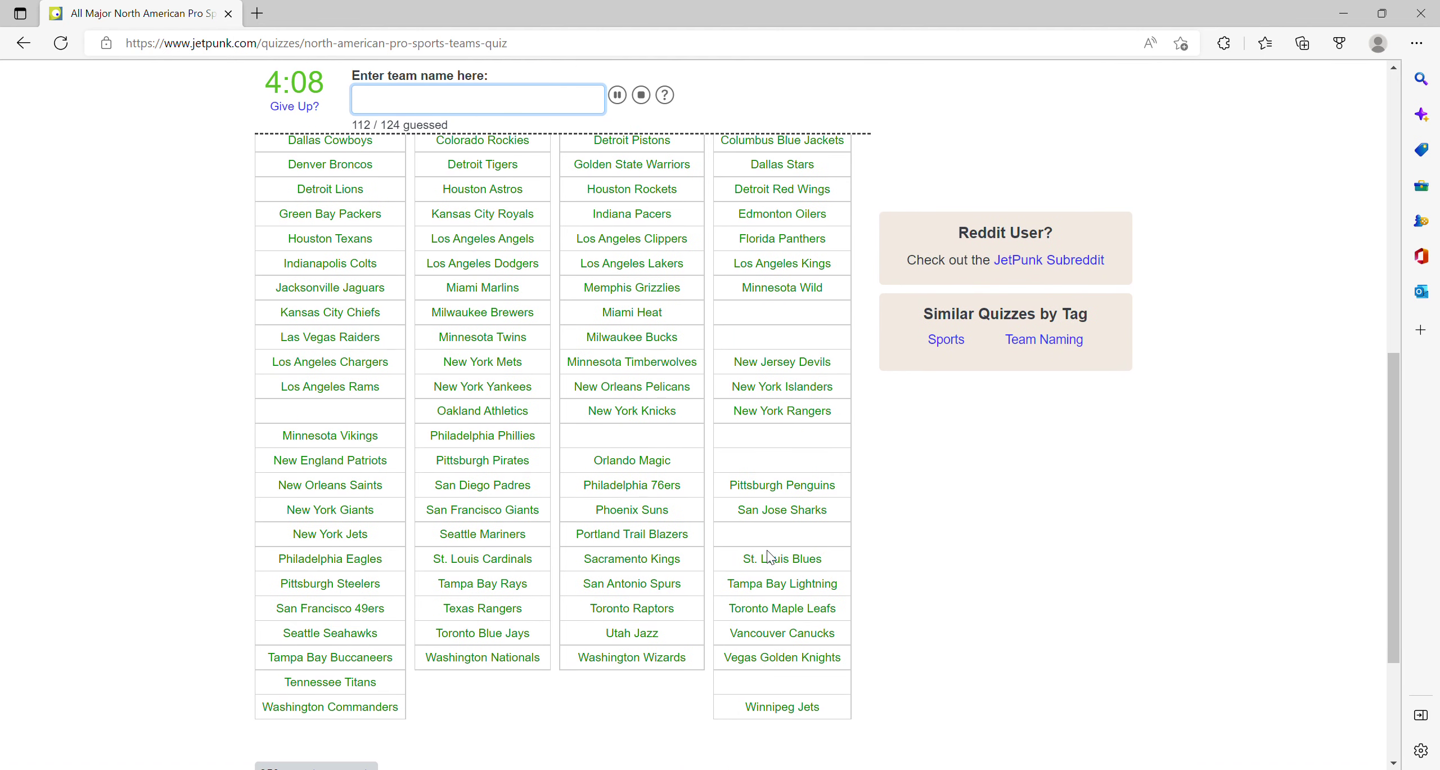
scroll(664, 518, "up", 3)
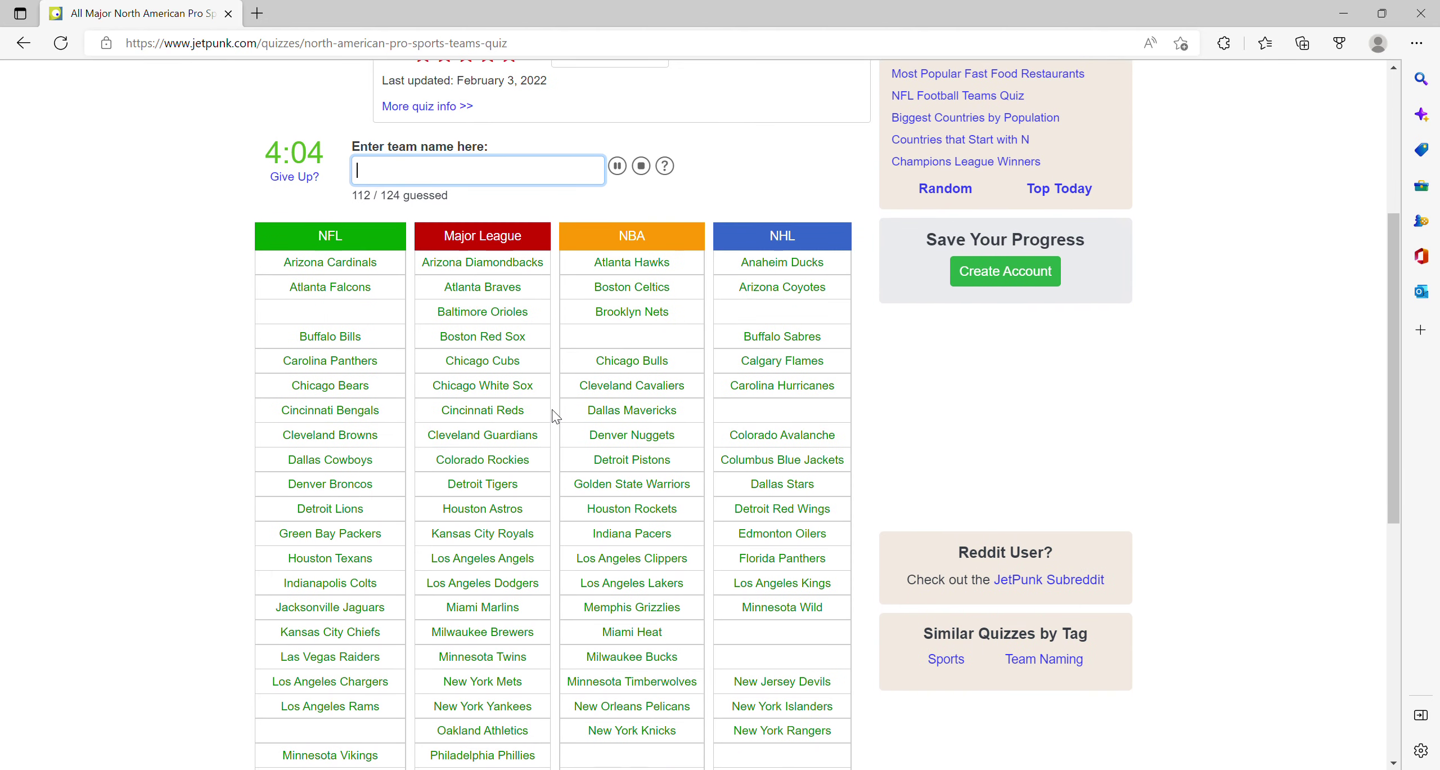
scroll(675, 394, "down", 3)
scroll(521, 379, "up", 2)
type("capit")
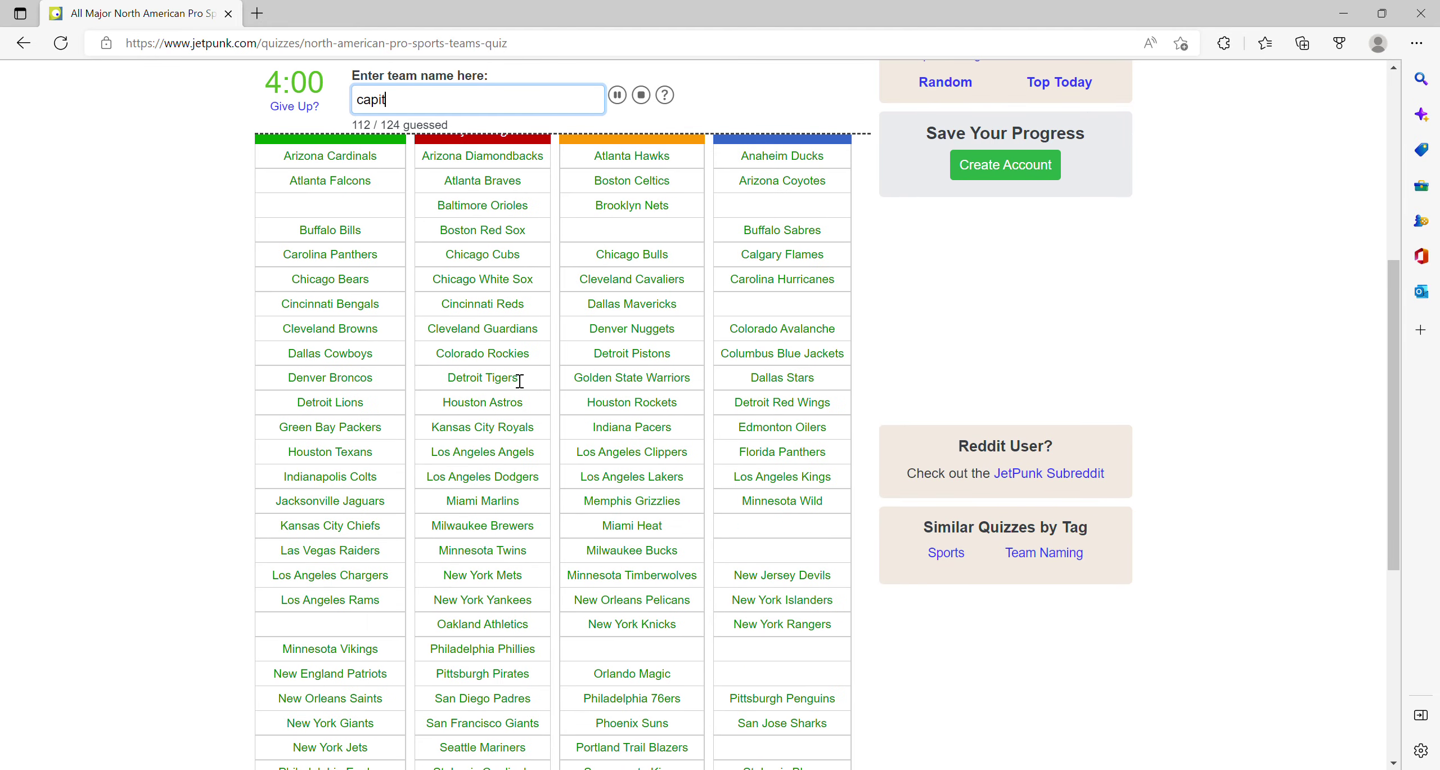
type("als")
scroll(519, 381, "up", 2)
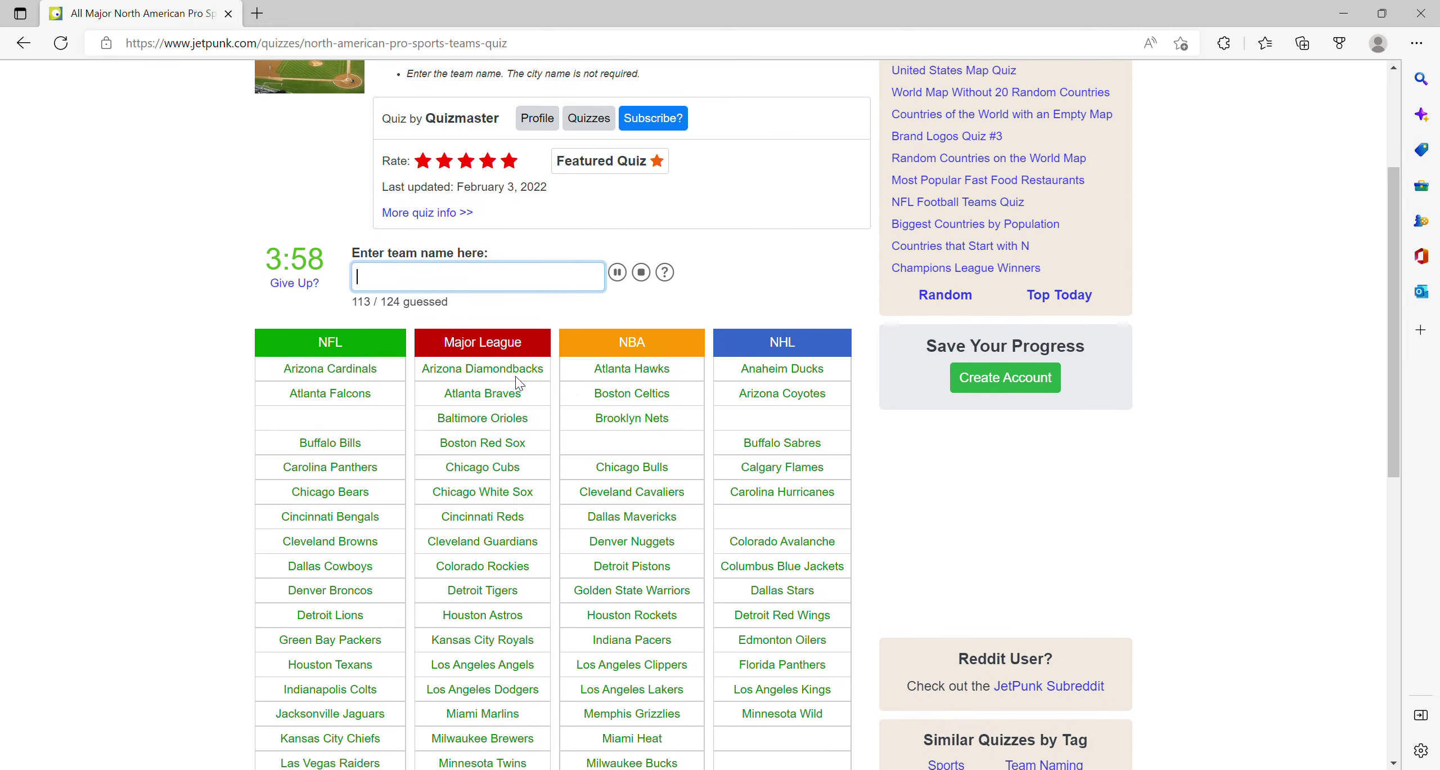
scroll(574, 389, "down", 3)
scroll(632, 393, "down", 2)
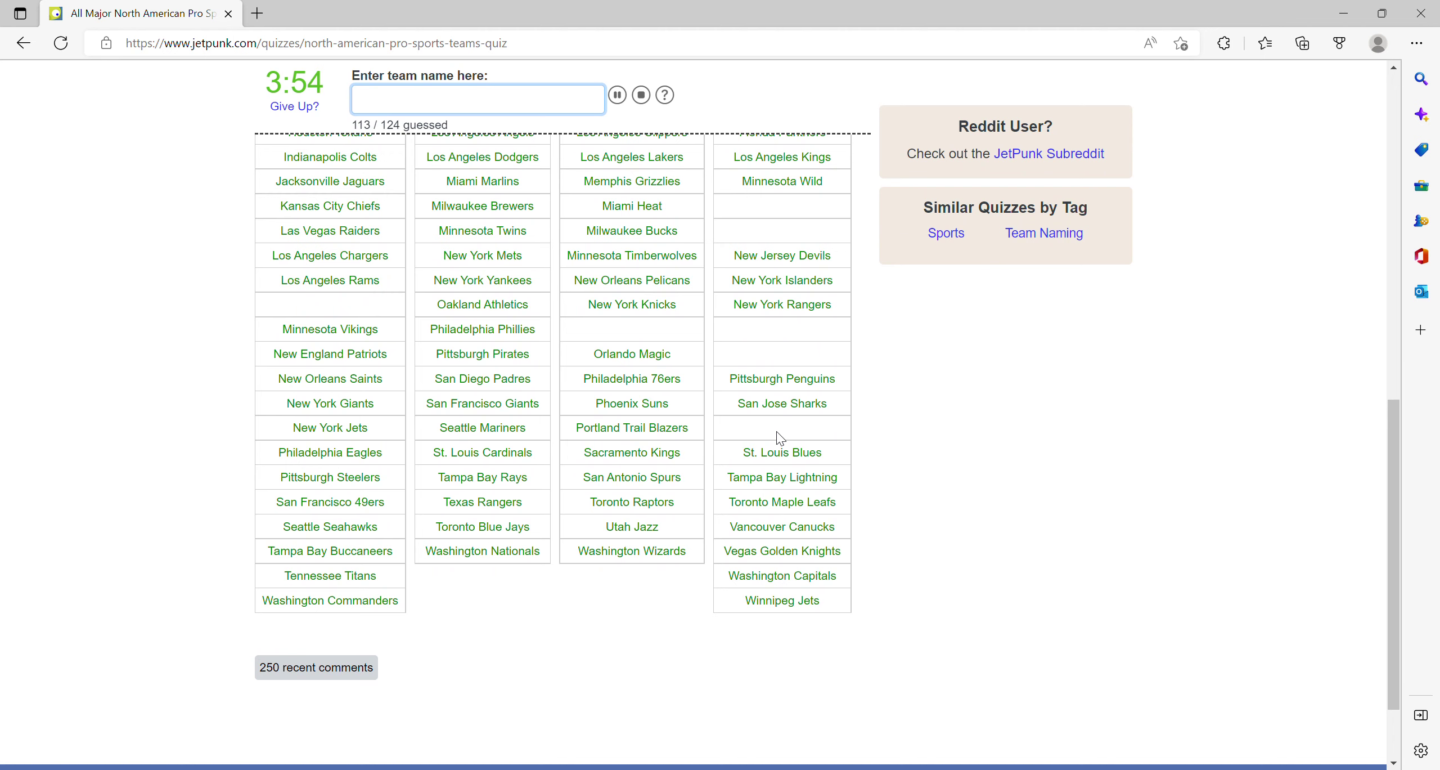
scroll(772, 372, "up", 4)
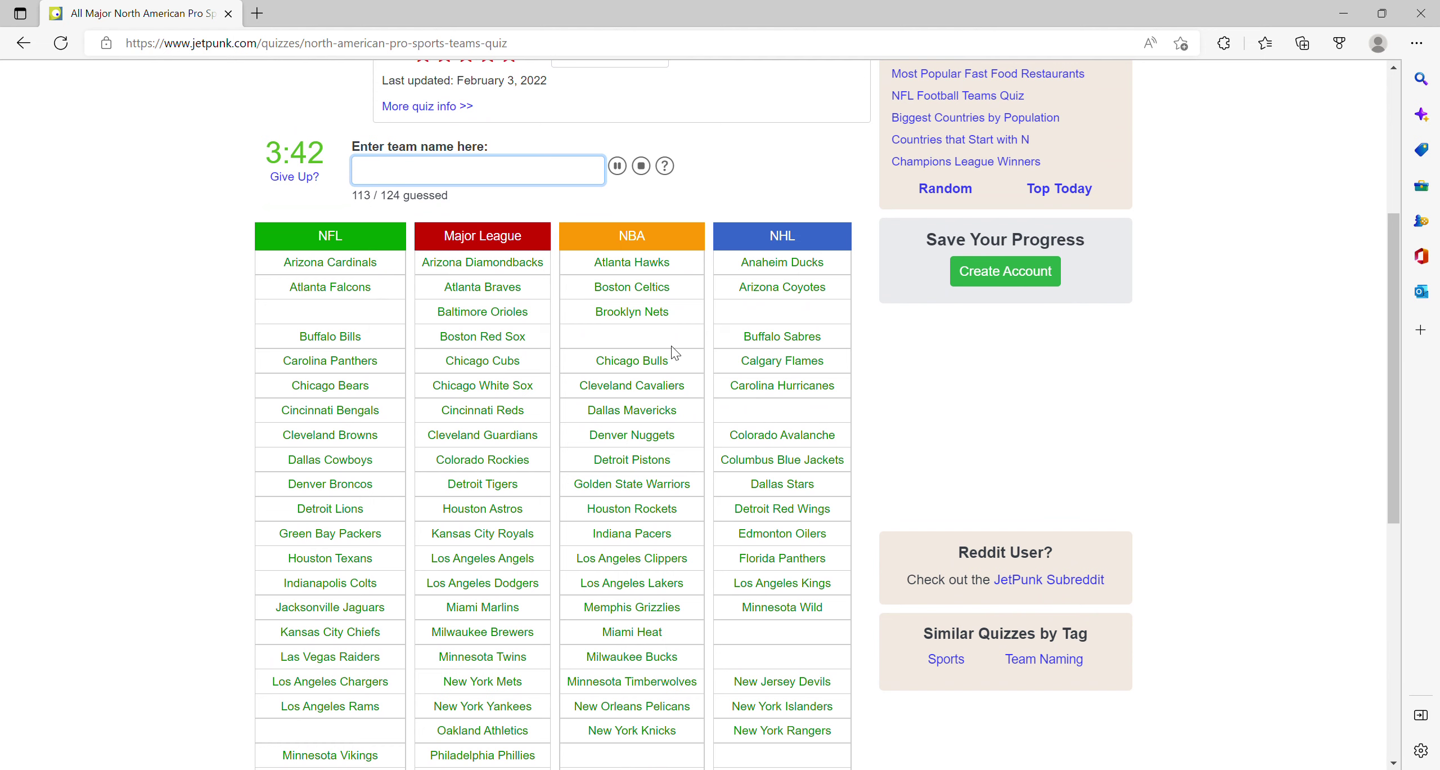
scroll(383, 304, "down", 1)
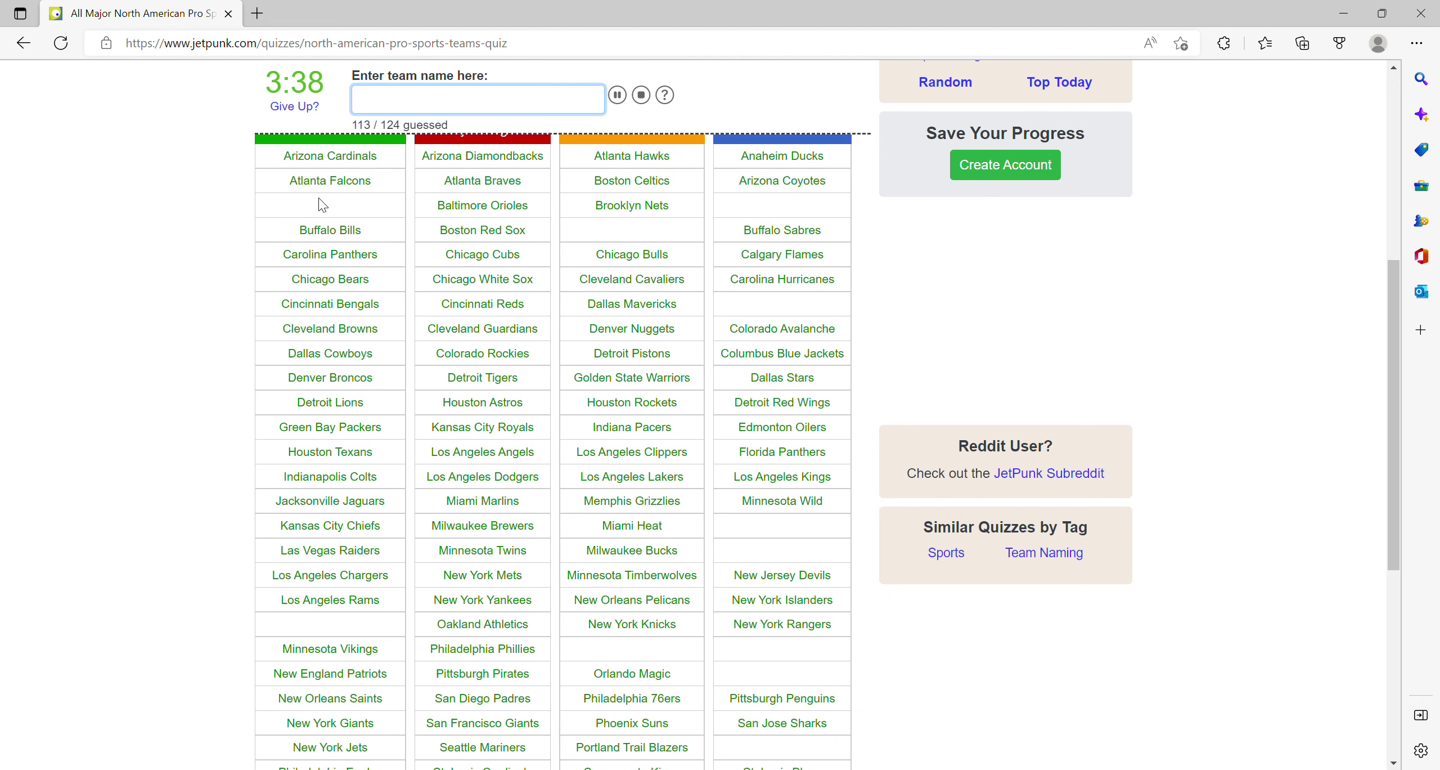
scroll(336, 212, "up", 1)
type("th")
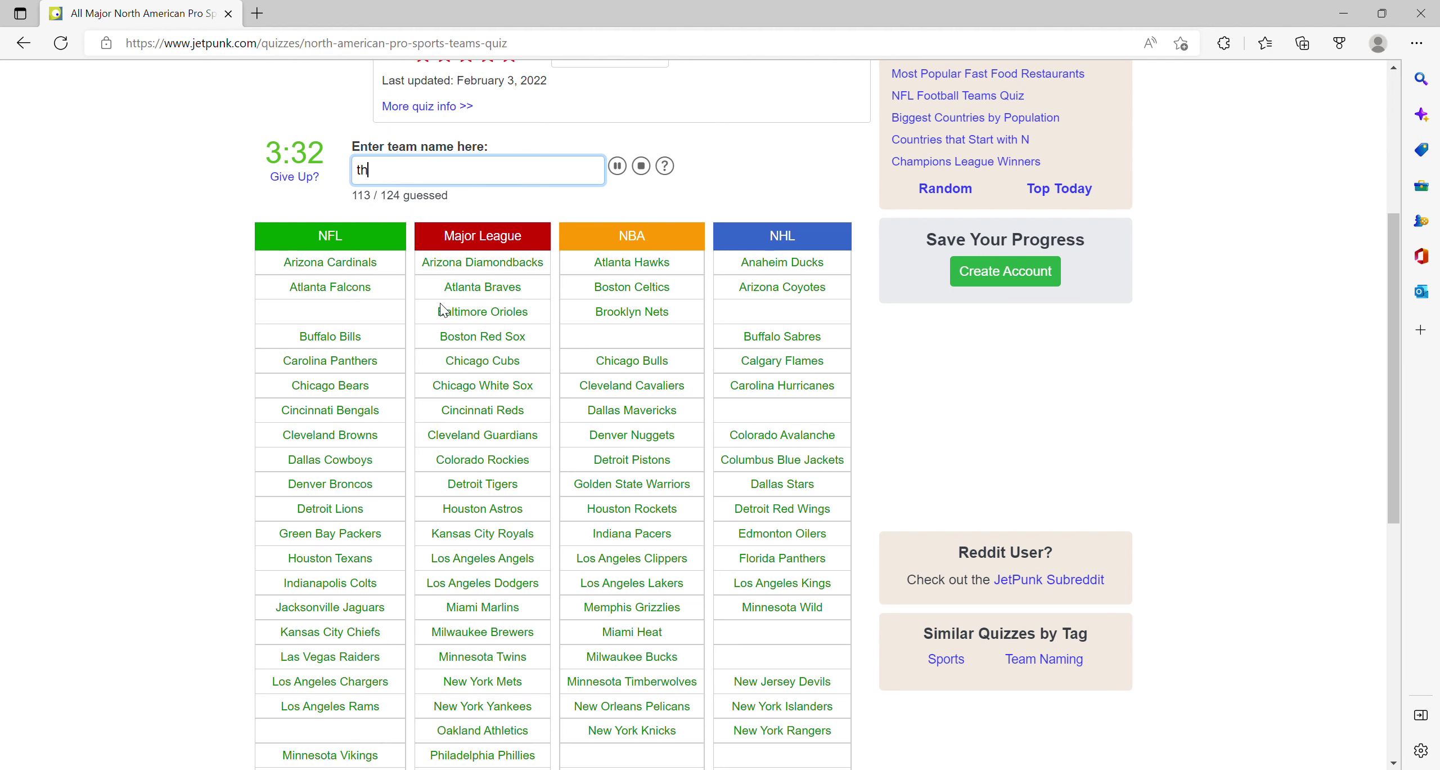
type("under")
scroll(660, 313, "down", 3)
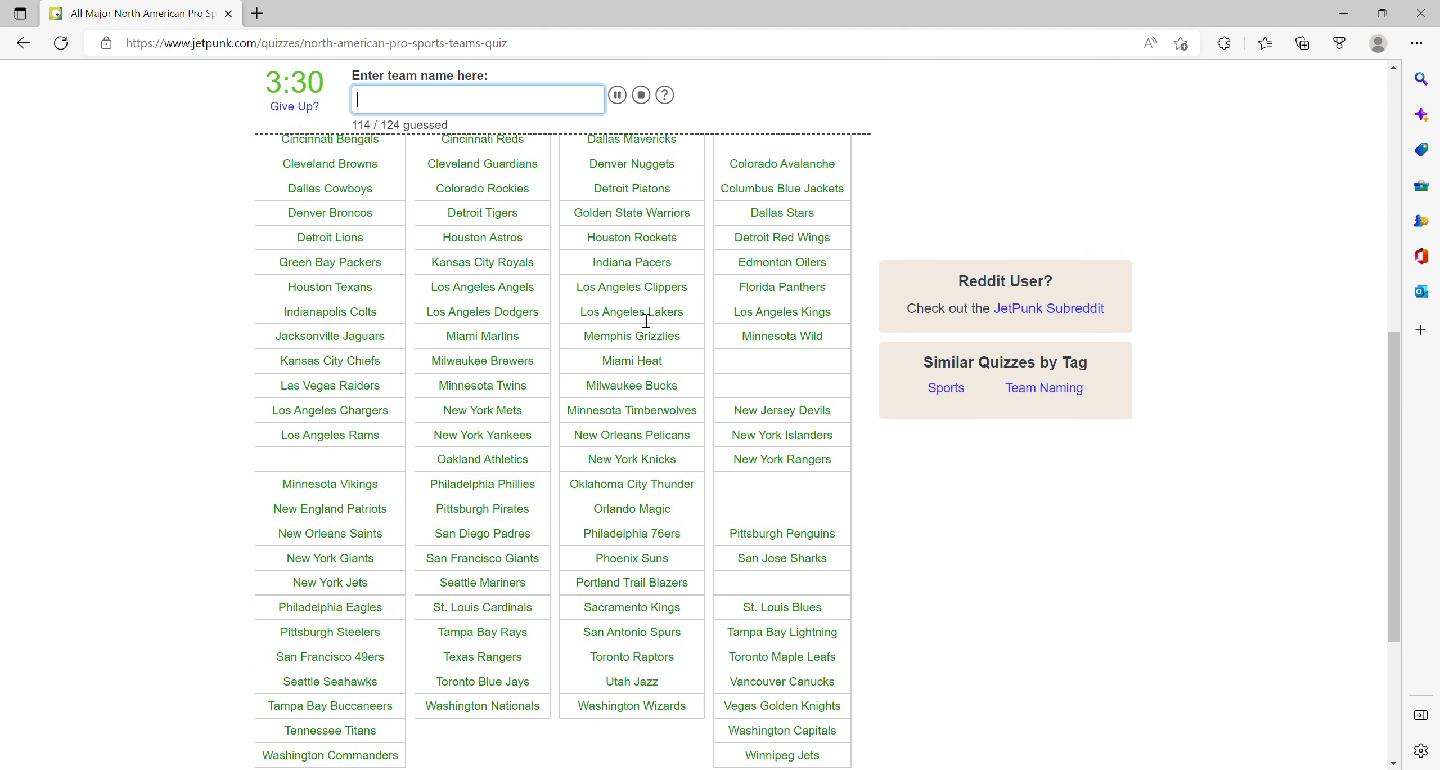
scroll(647, 321, "up", 2)
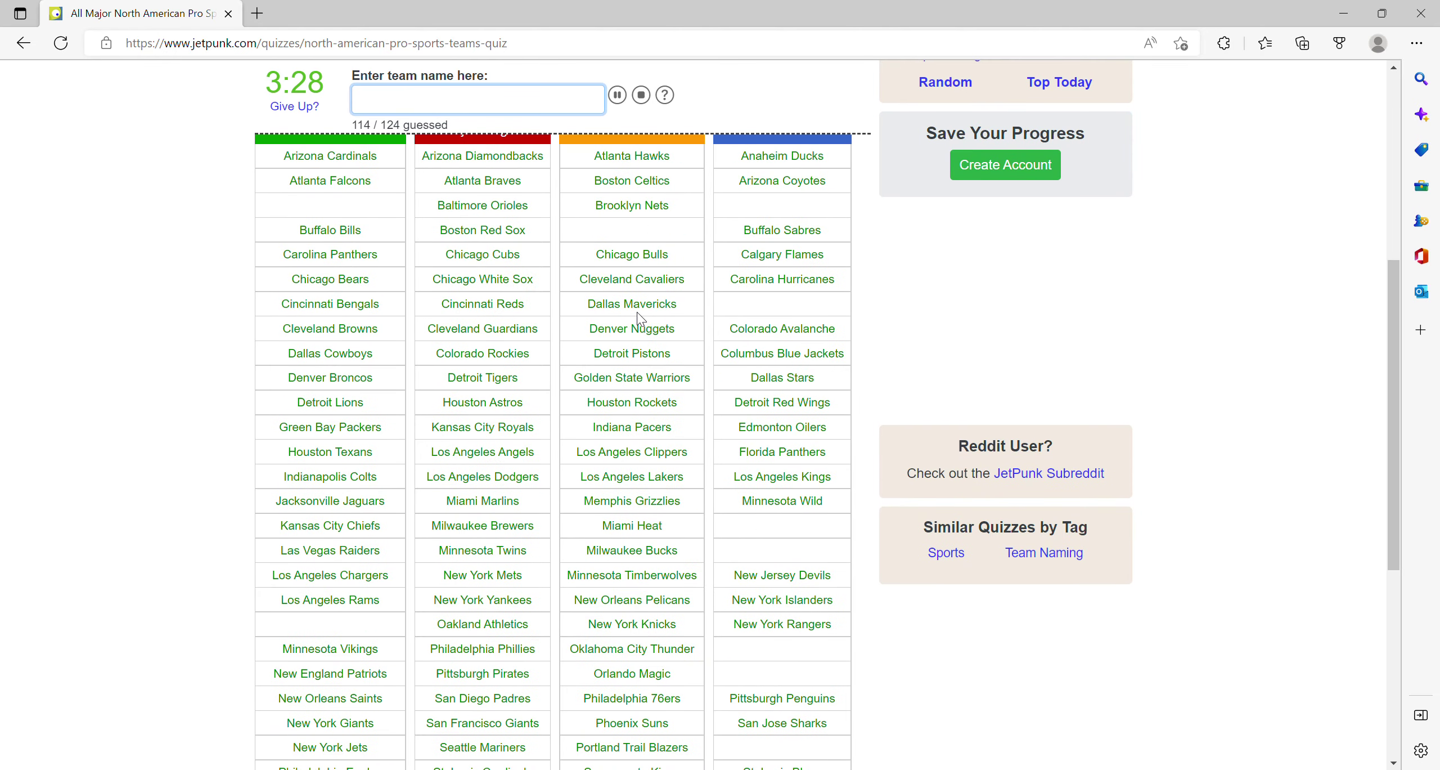
scroll(647, 321, "down", 2)
scroll(647, 321, "up", 2)
scroll(647, 323, "up", 2)
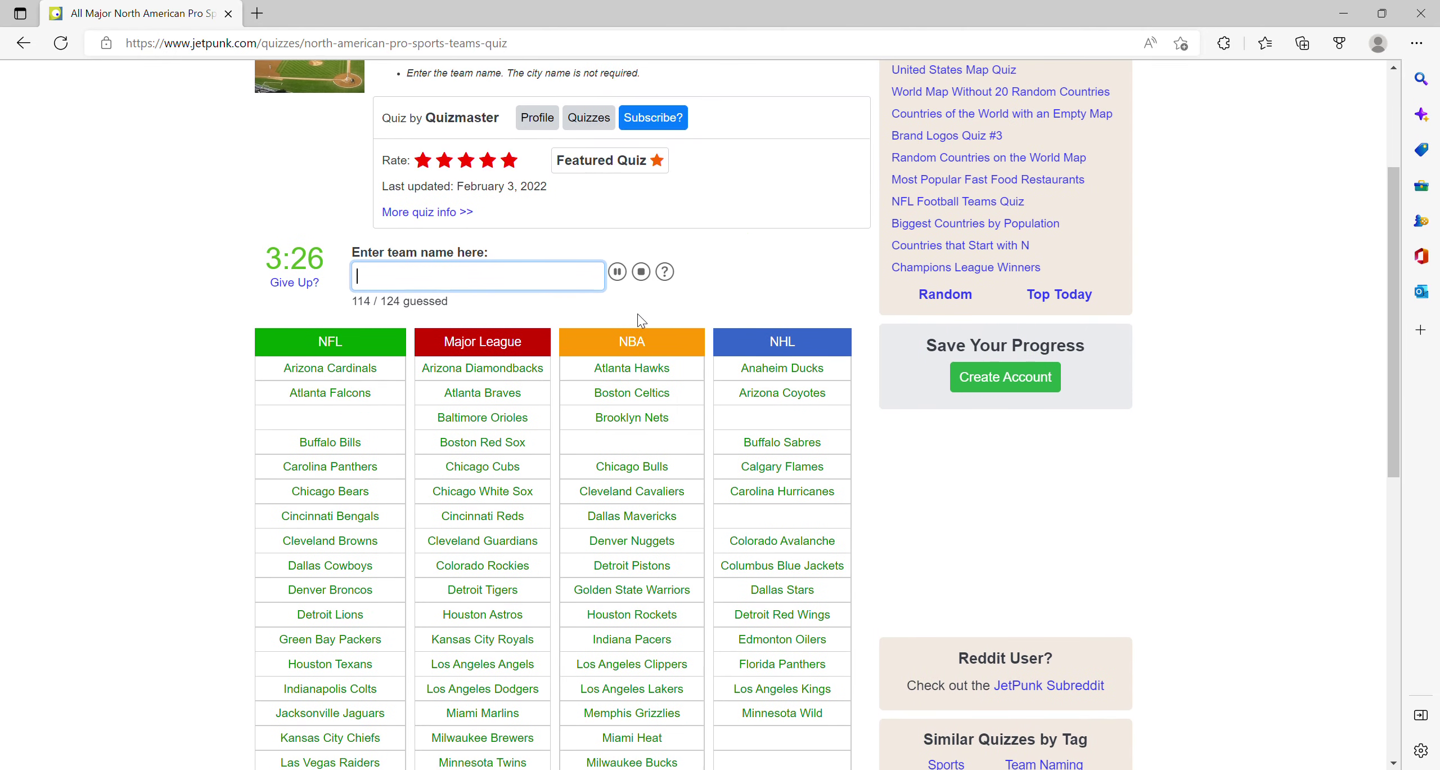
scroll(646, 356, "down", 1)
scroll(637, 349, "up", 1)
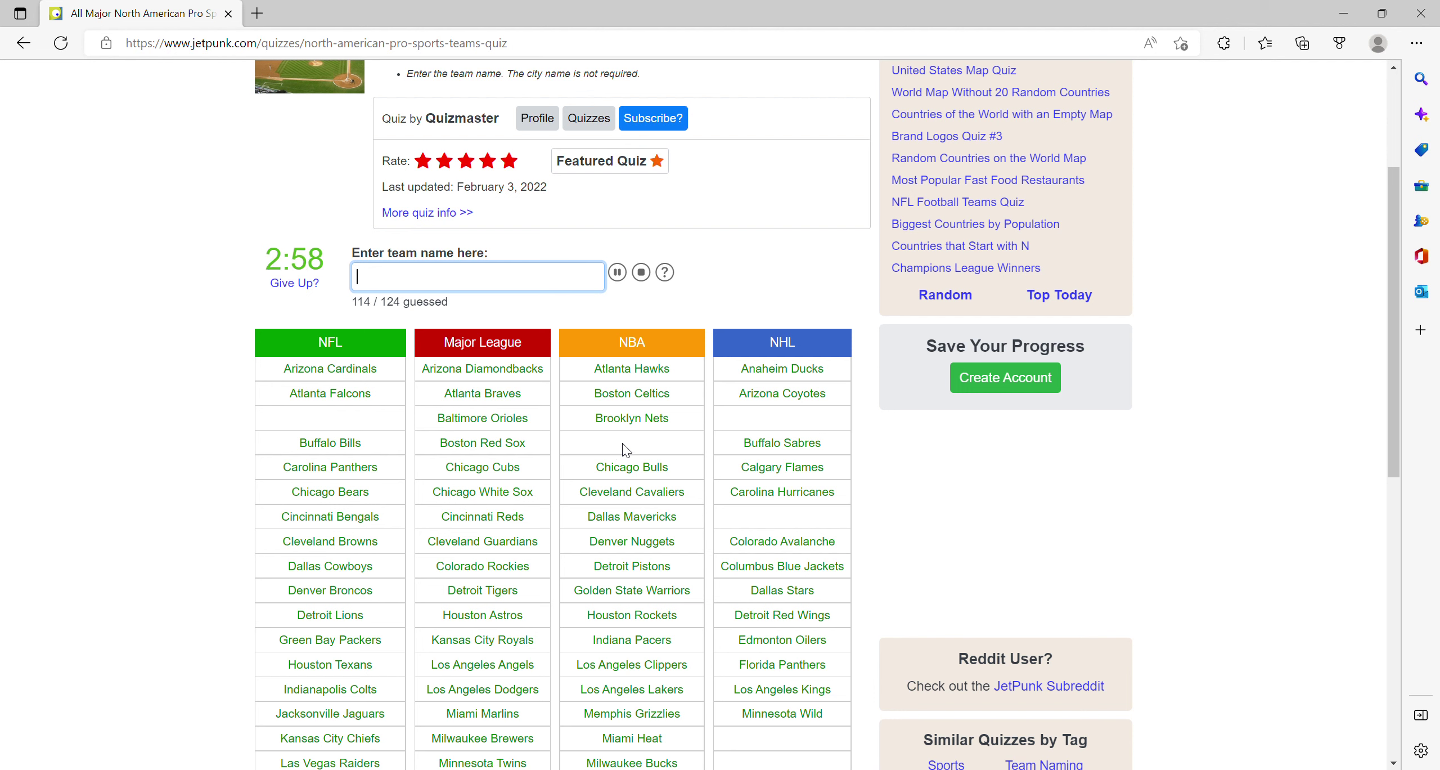
type("bees")
Step: Delete the wrong 'bees' guess after Oklahoma City Thunder is accepted
key("BackSpace")
key("BackSpace")
key("BackSpace")
scroll(387, 518, "down", 2)
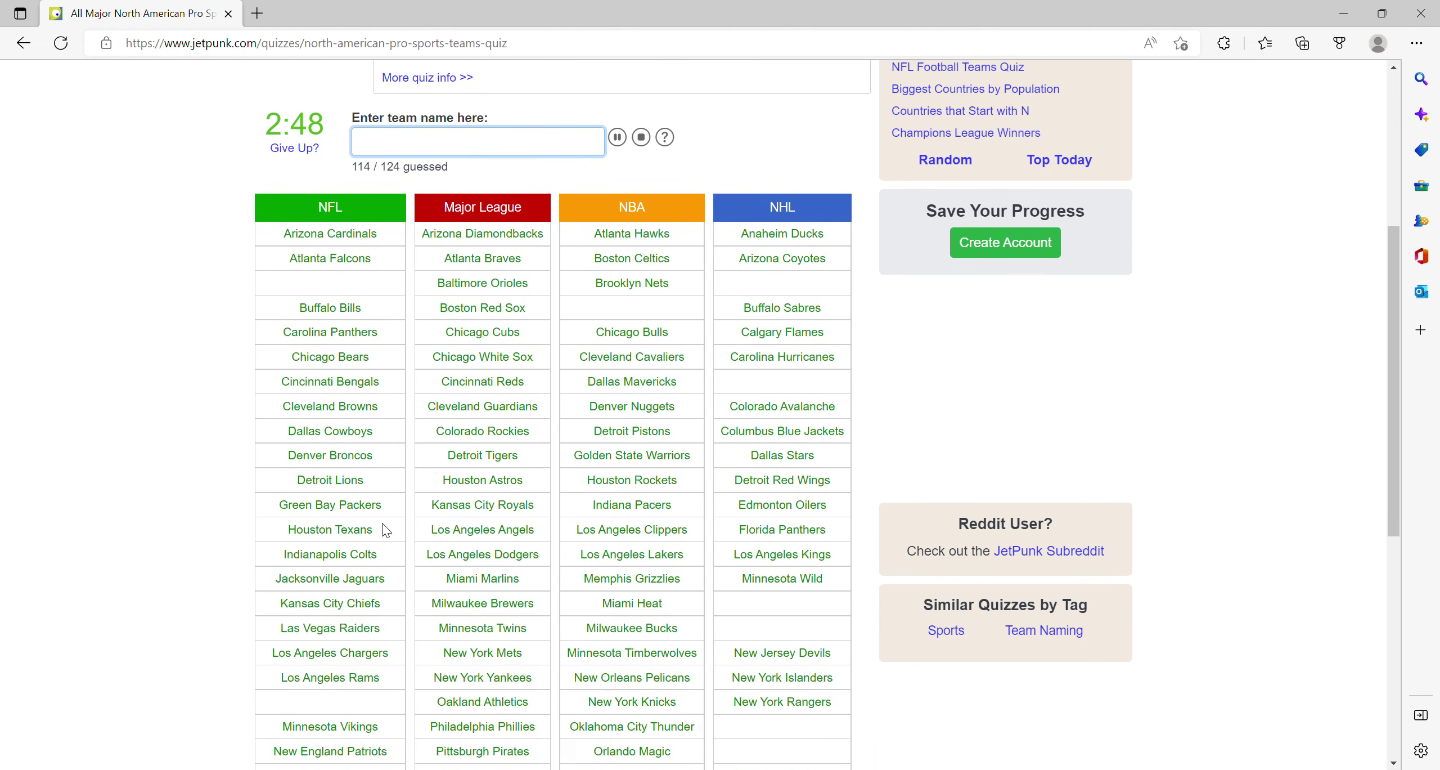
scroll(383, 529, "down", 2)
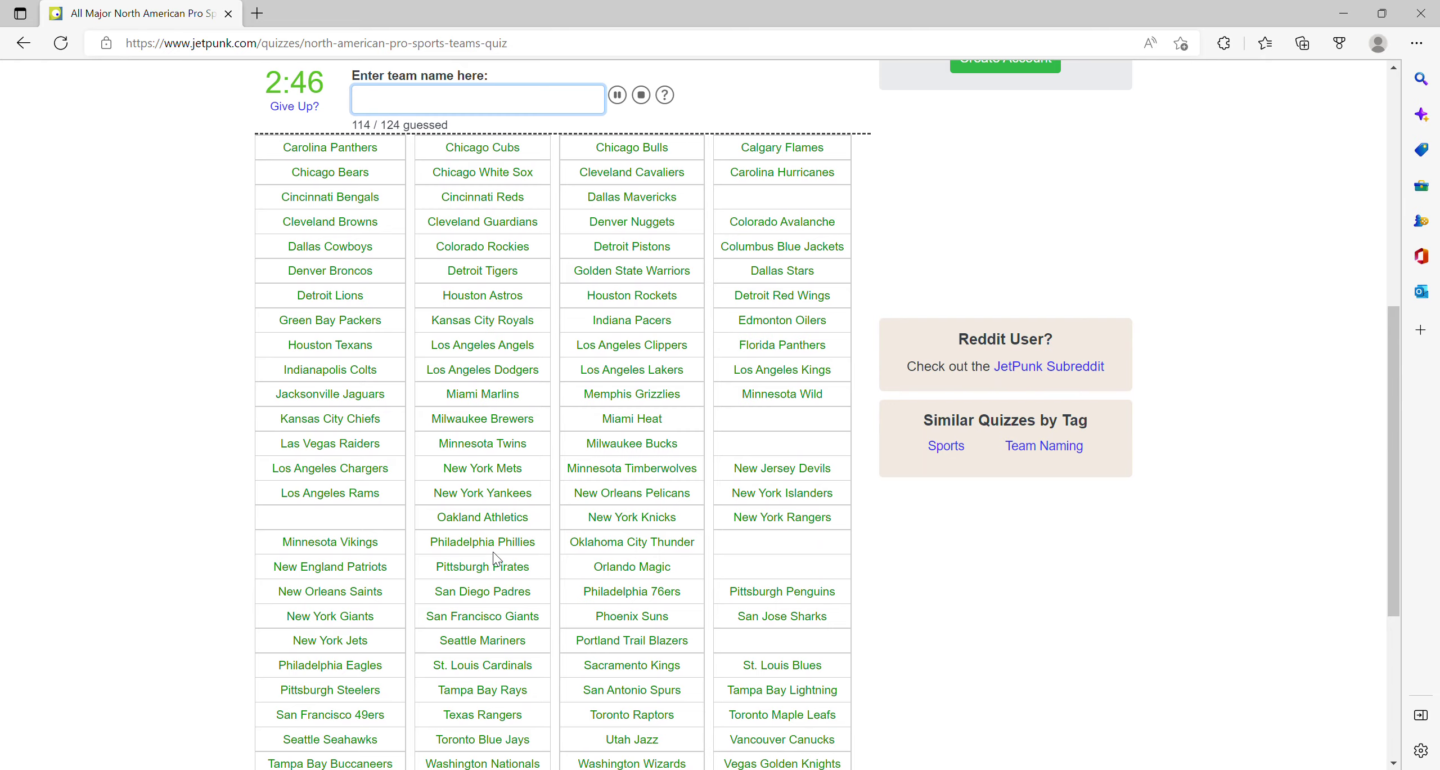
scroll(495, 552, "down", 1)
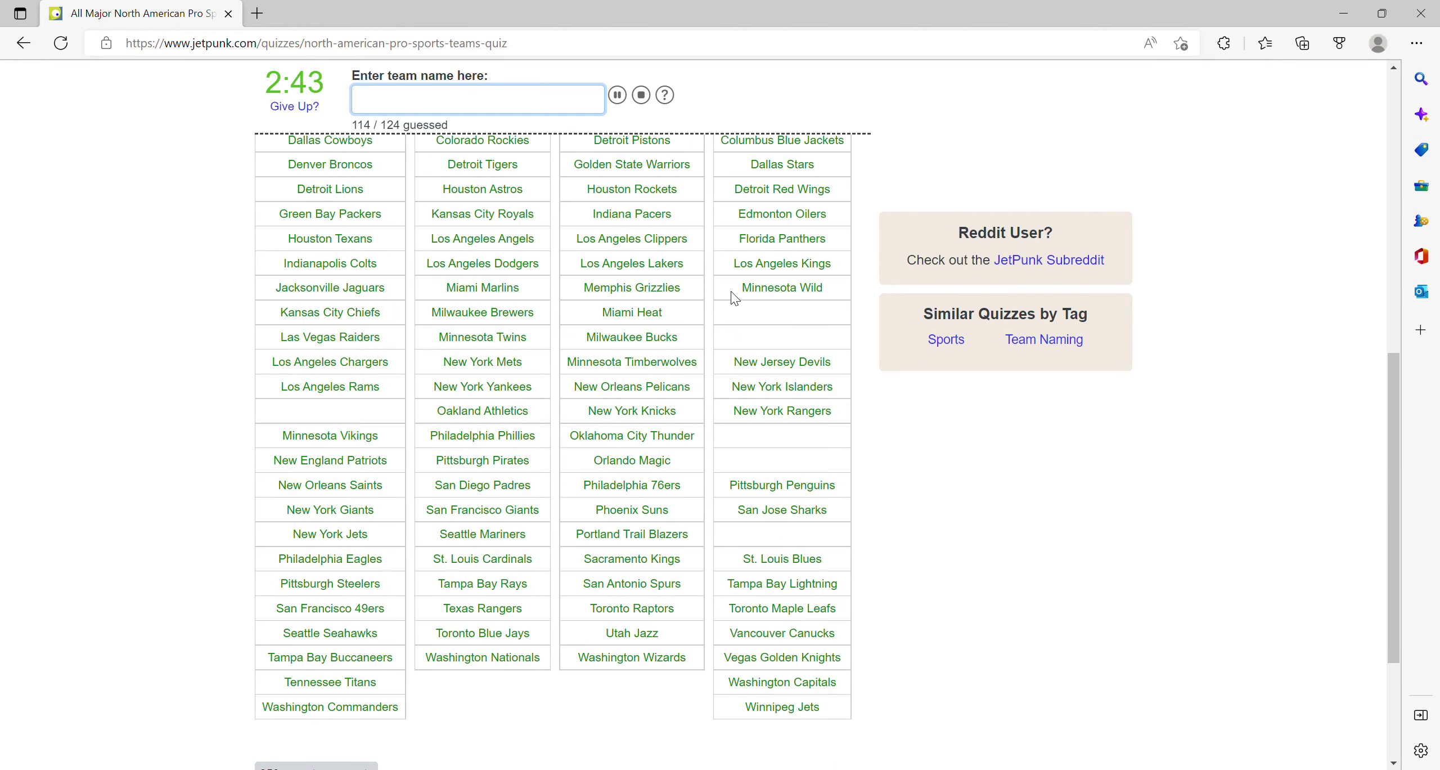
scroll(732, 296, "up", 1)
scroll(723, 276, "up", 1)
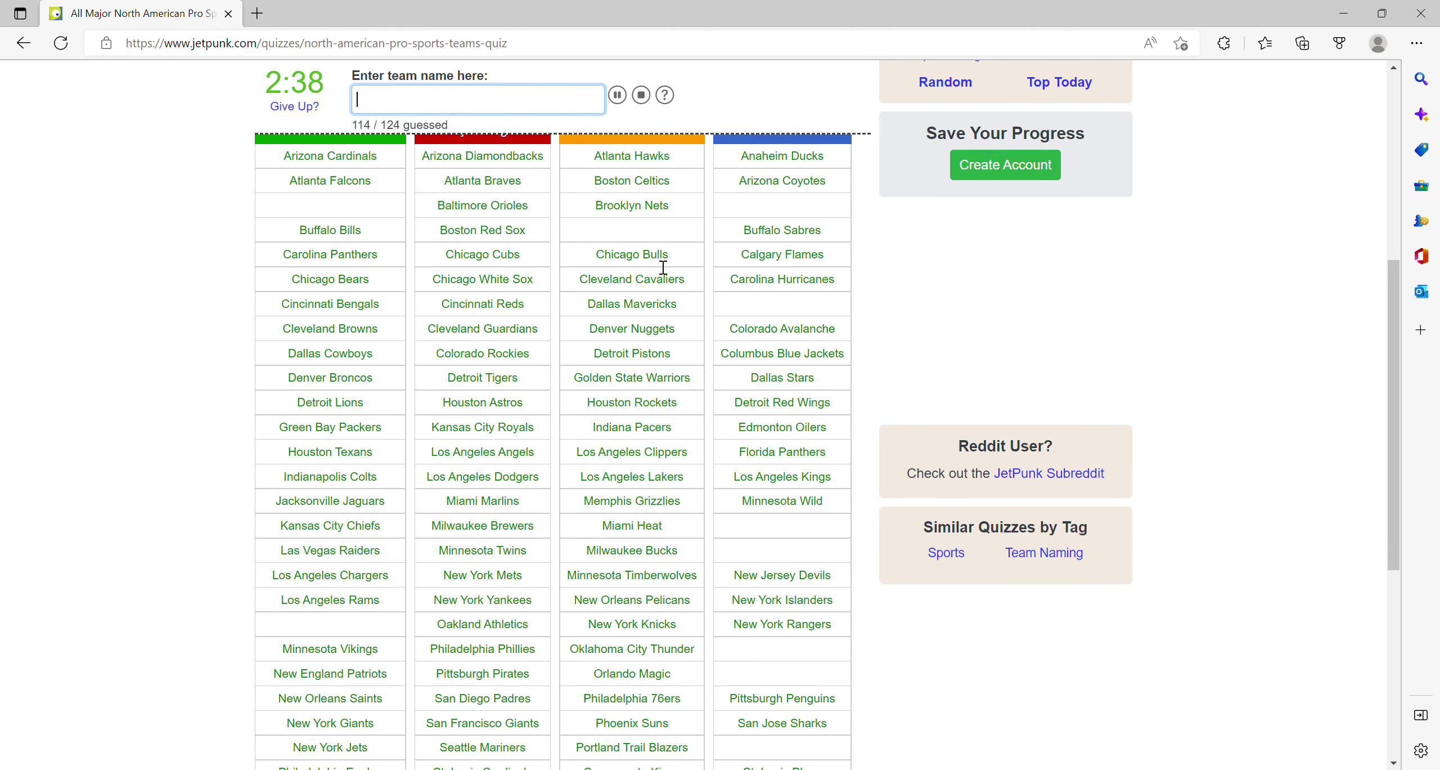
scroll(658, 265, "up", 1)
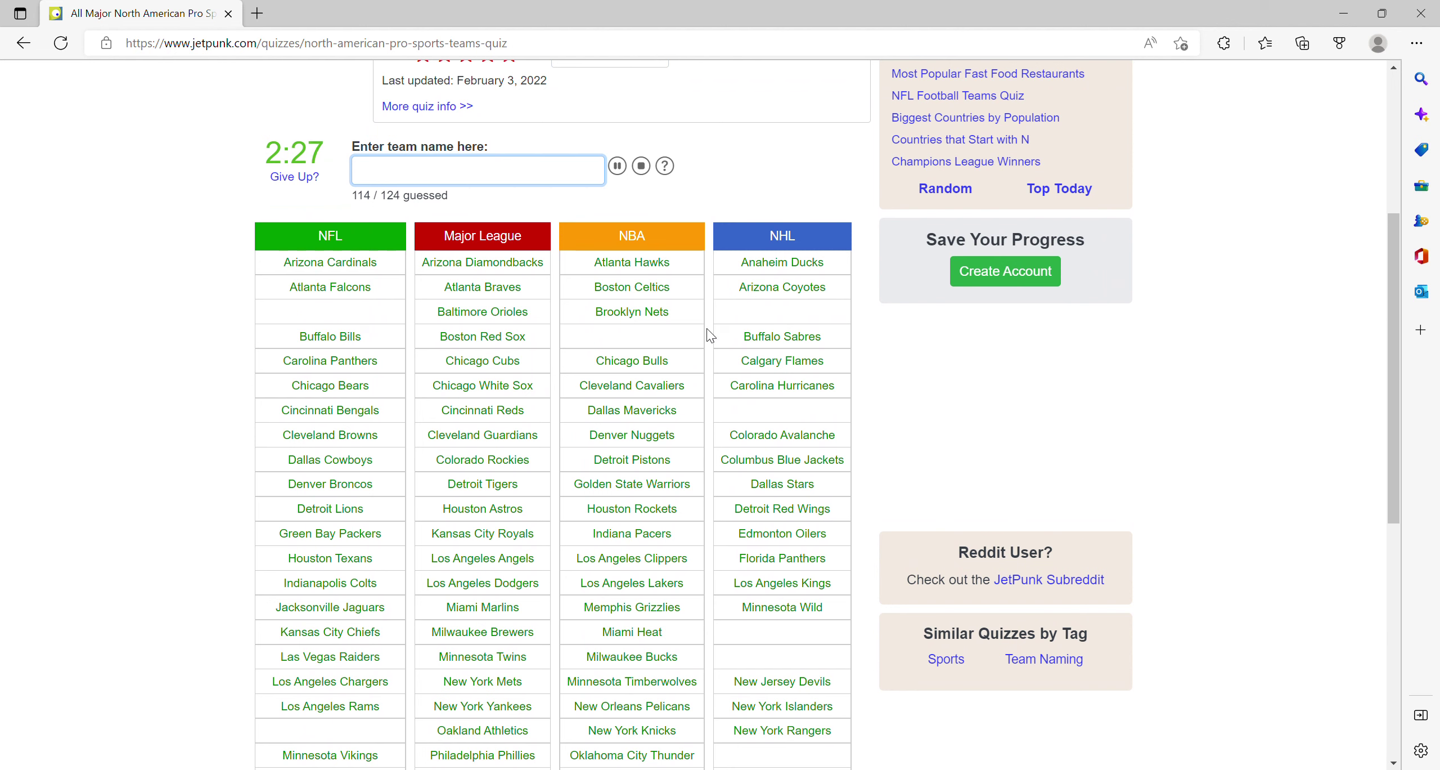
type("senators")
scroll(820, 420, "down", 1)
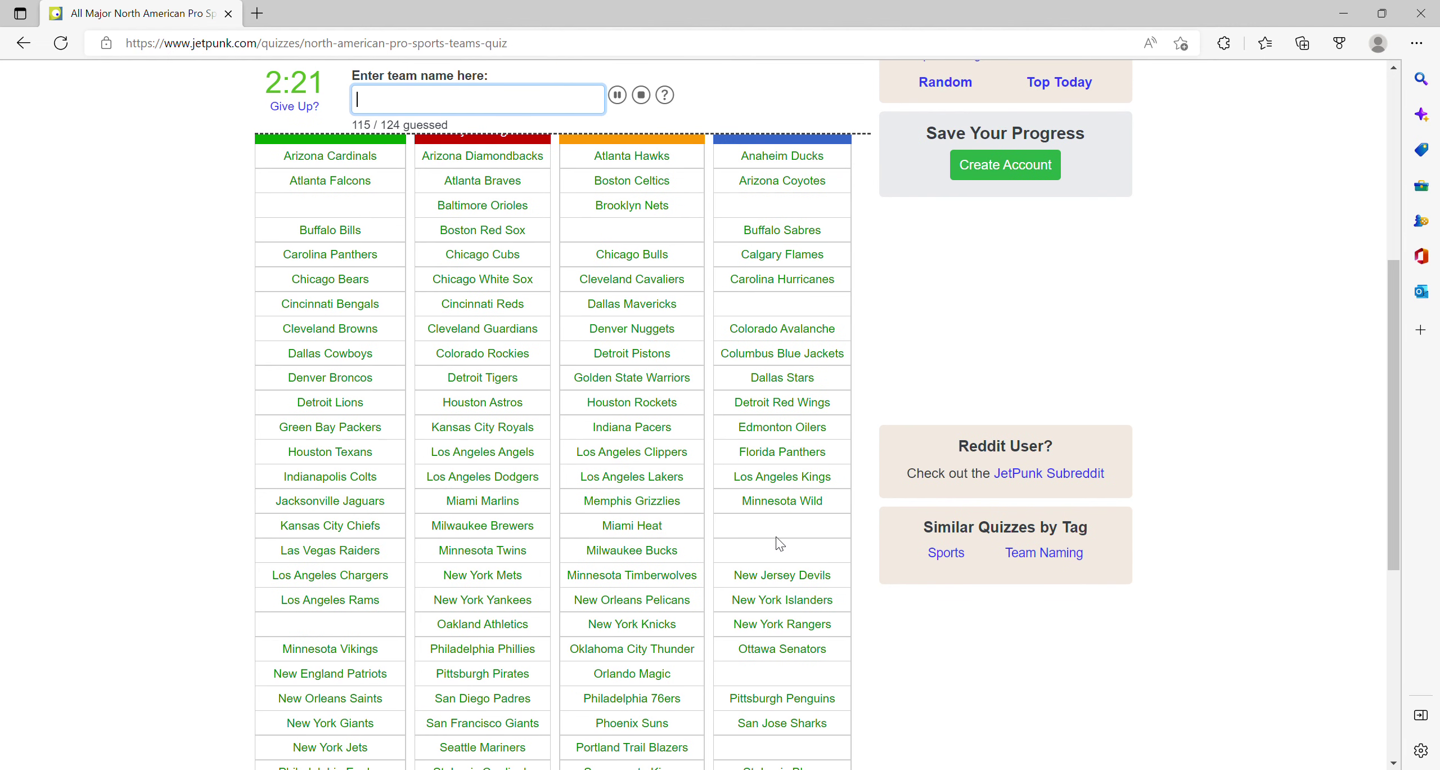
type("canadiens")
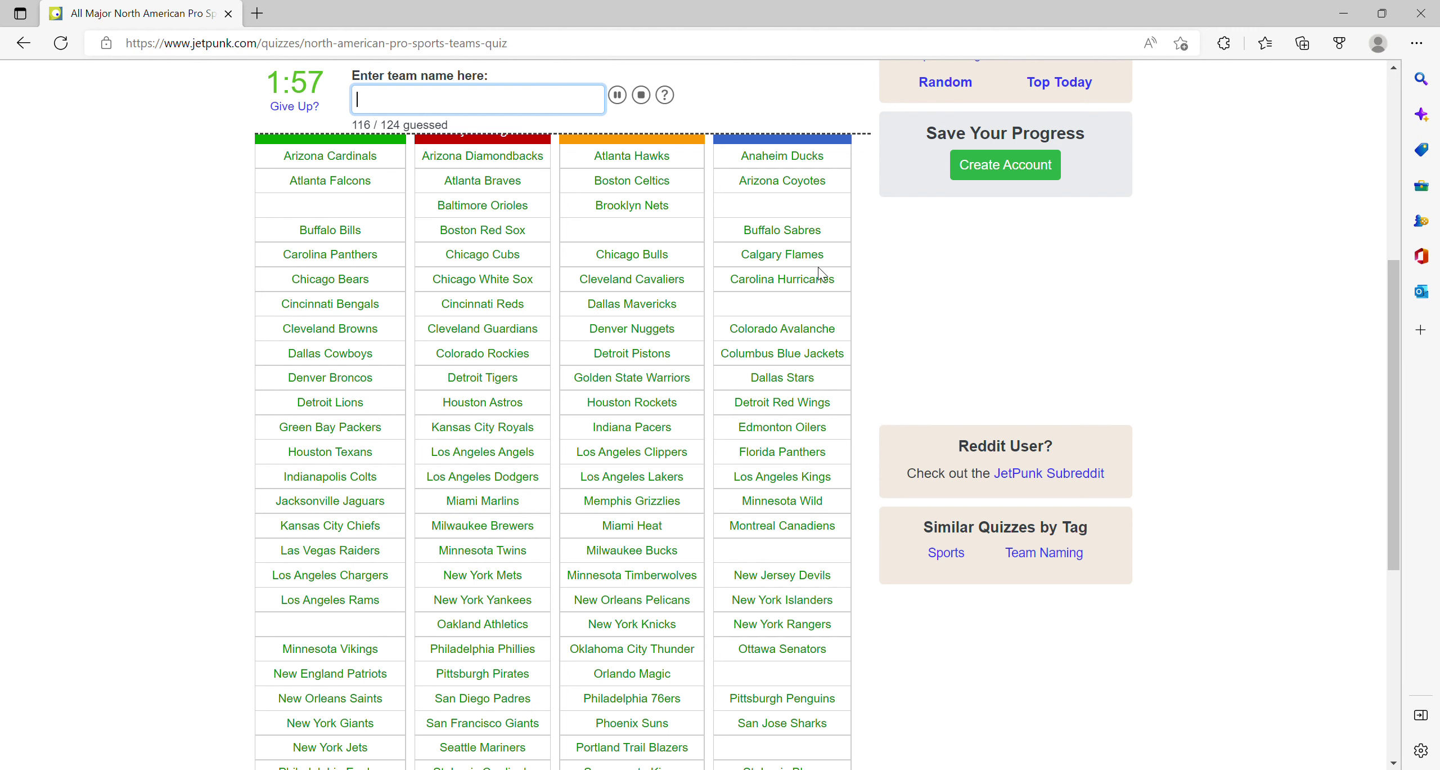
scroll(822, 327, "down", 1)
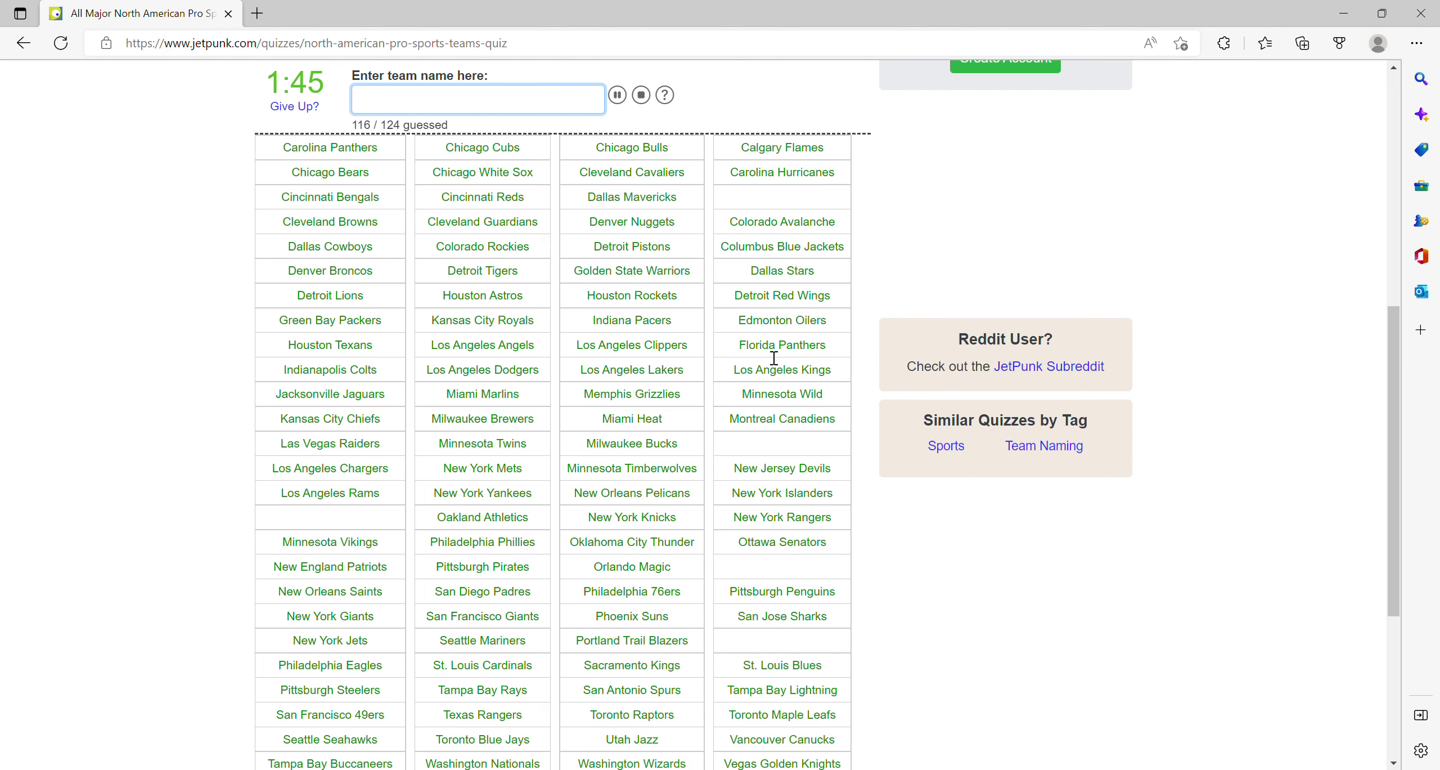
scroll(397, 437, "down", 1)
scroll(397, 438, "down", 3)
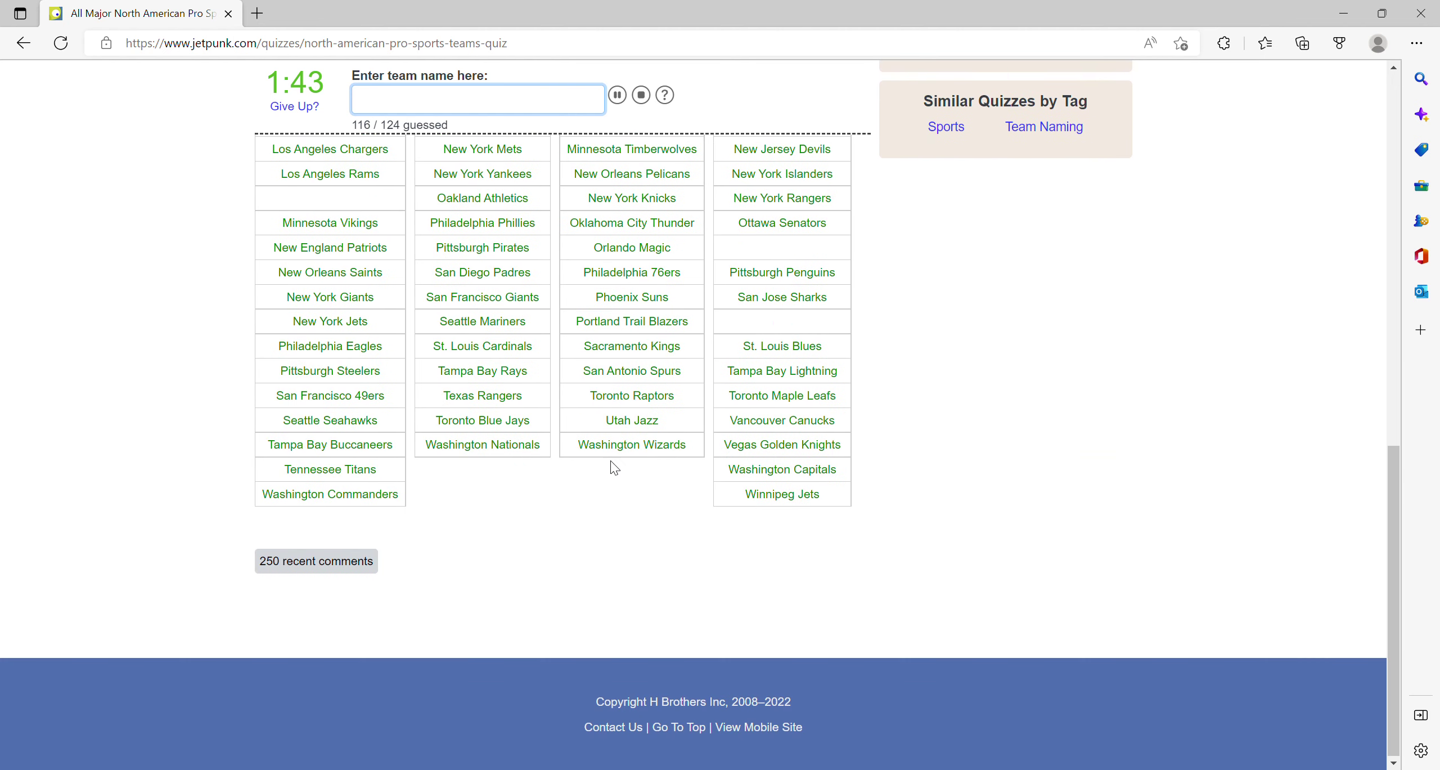
scroll(611, 465, "up", 2)
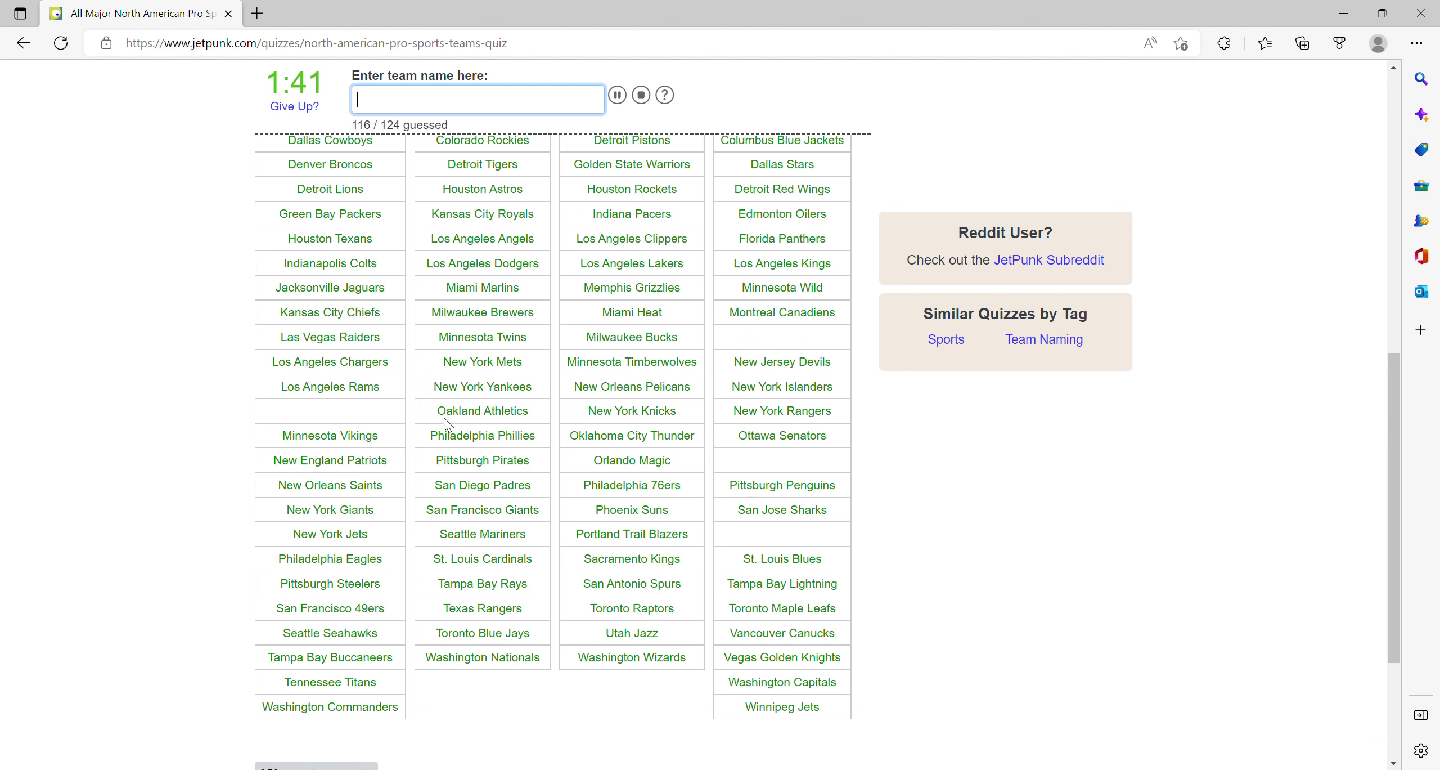
scroll(346, 433, "up", 1)
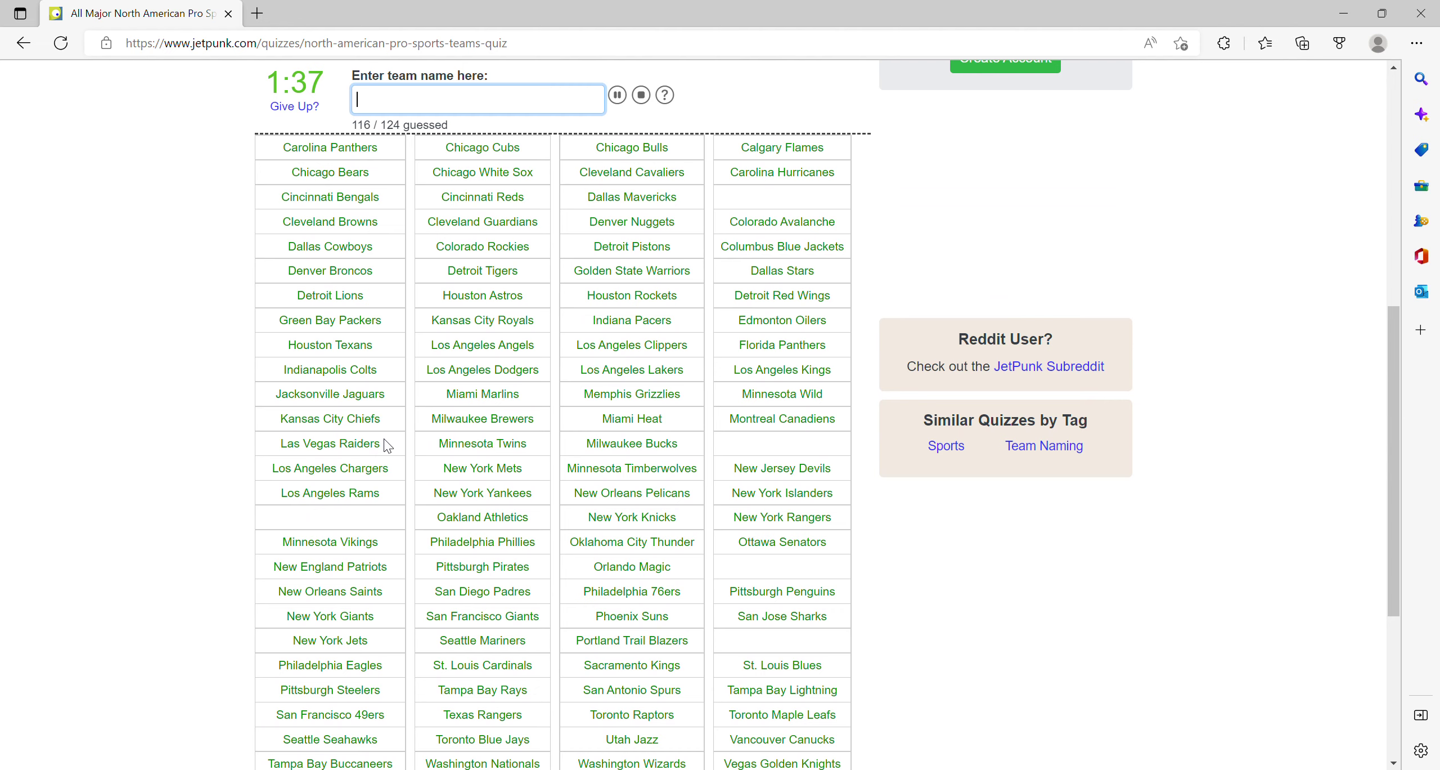
scroll(384, 446, "up", 2)
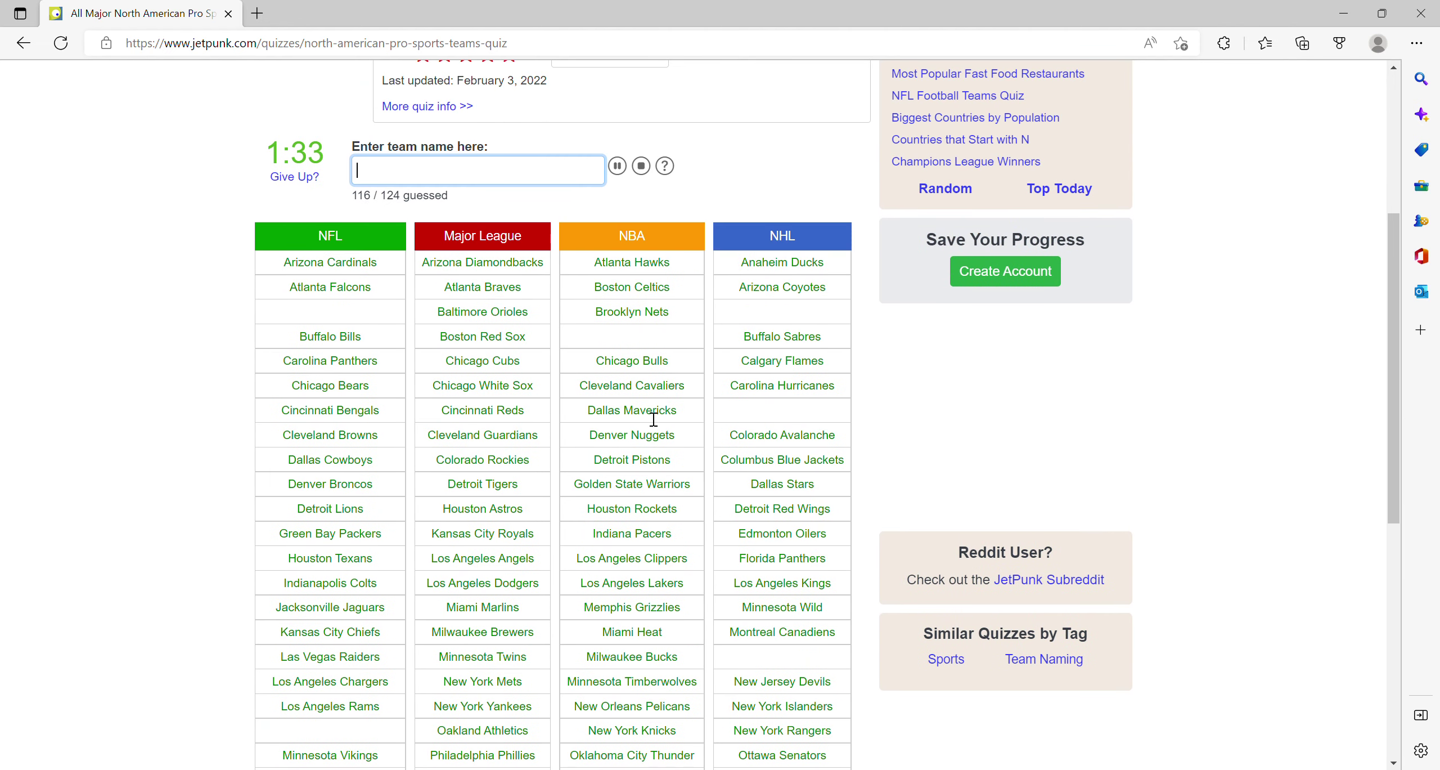
Step: Give up, dismiss the congratulations dialog, and review the 116/124 answers, selecting 'Bruins'
left_click(294, 178)
left_click(616, 408)
scroll(586, 450, "down", 2)
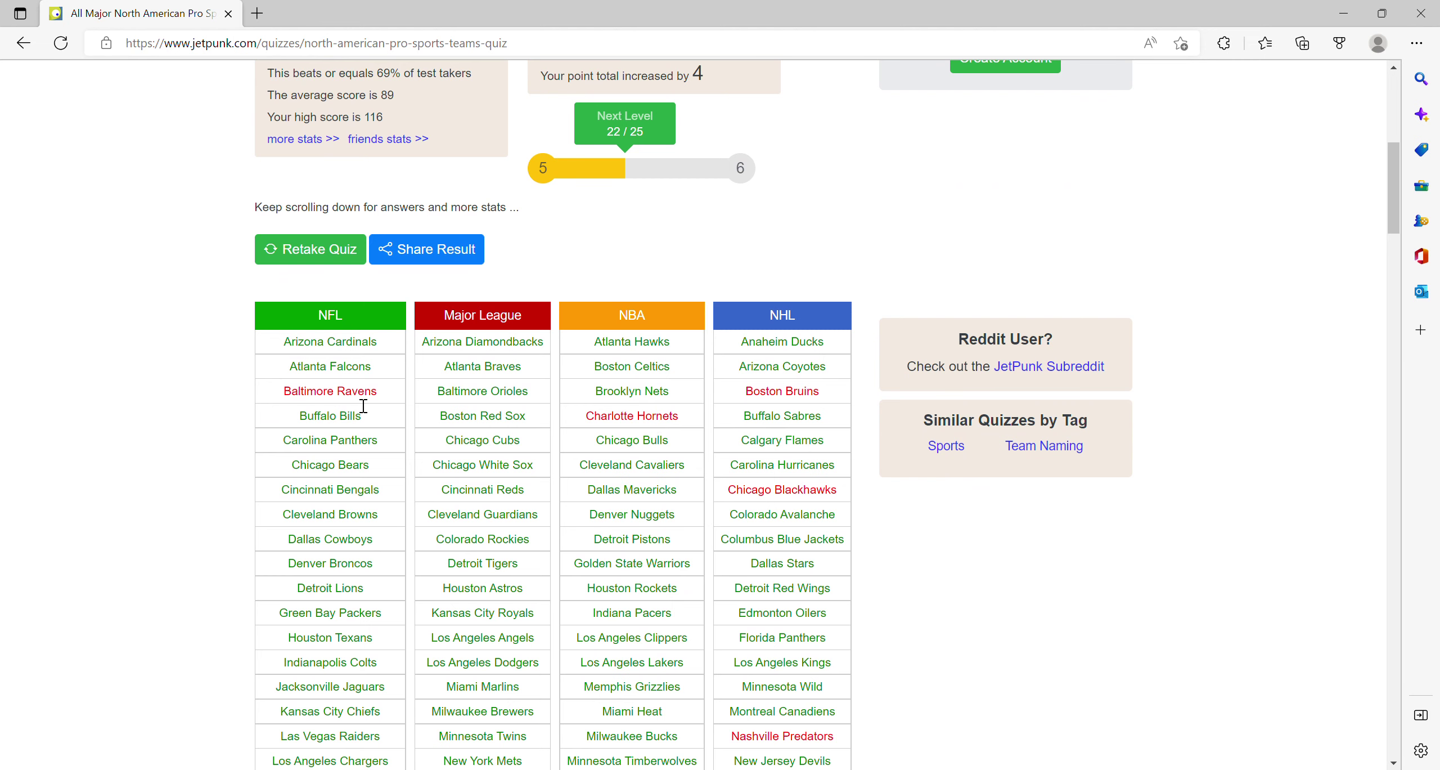
scroll(349, 405, "down", 3)
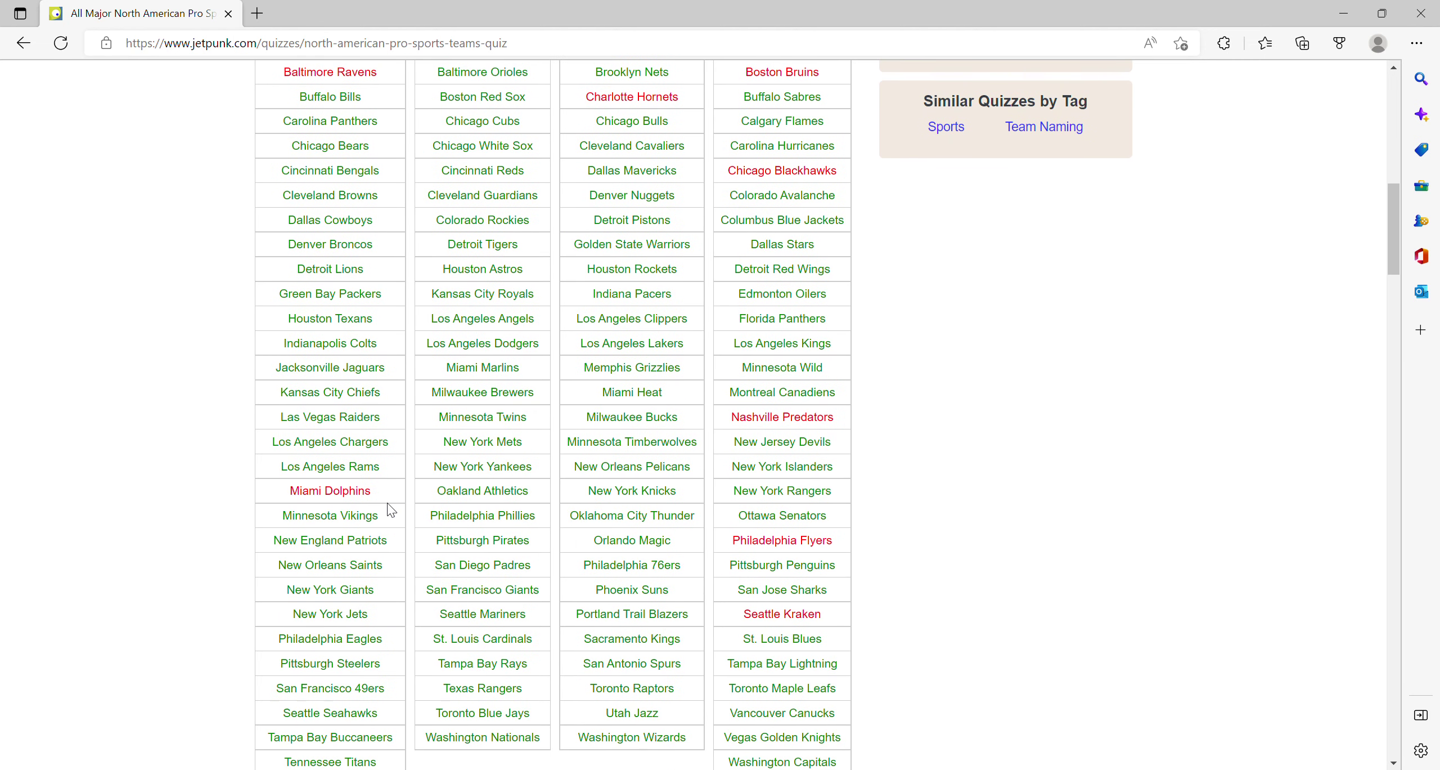
scroll(679, 487, "down", 1)
scroll(679, 487, "down", 1)
scroll(780, 439, "up", 3)
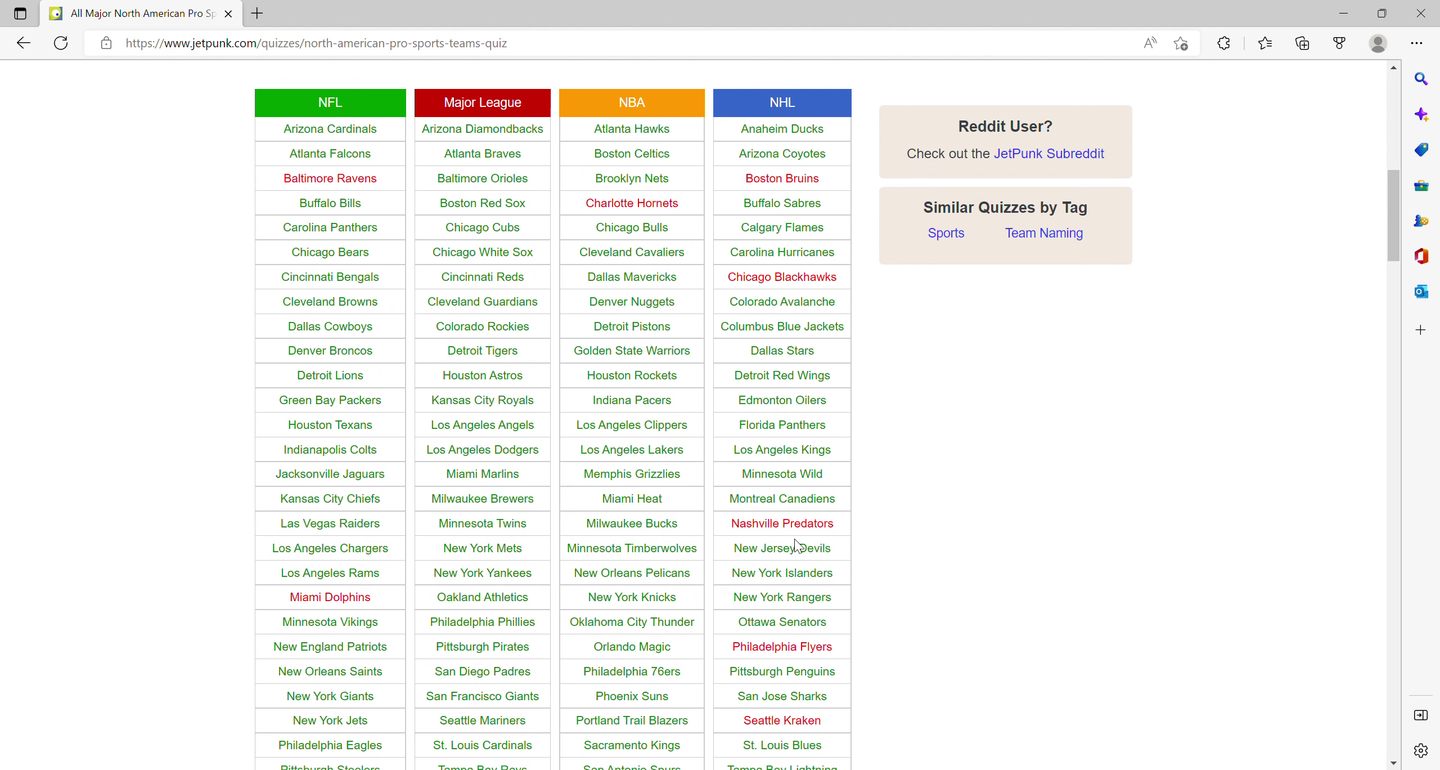
scroll(795, 546, "down", 1)
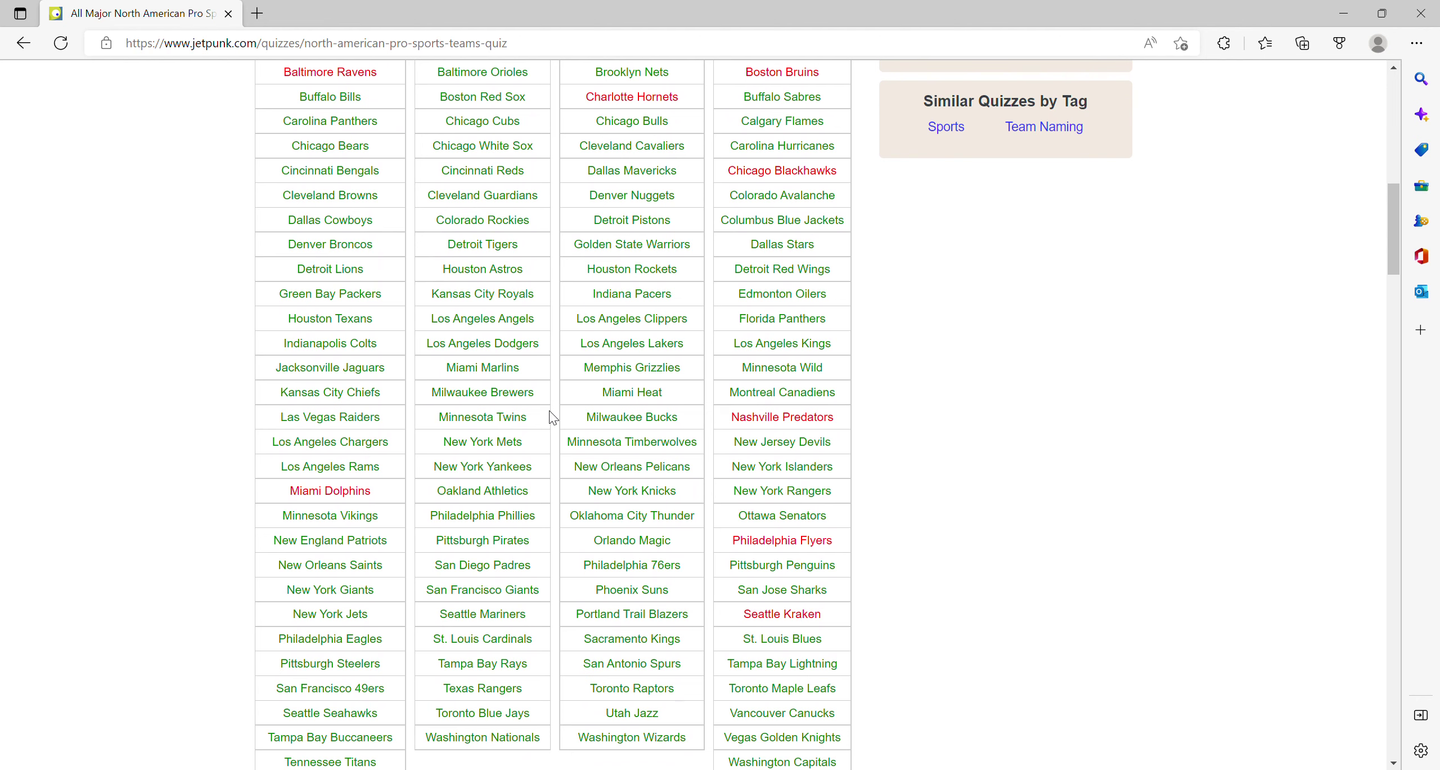
scroll(749, 459, "up", 1)
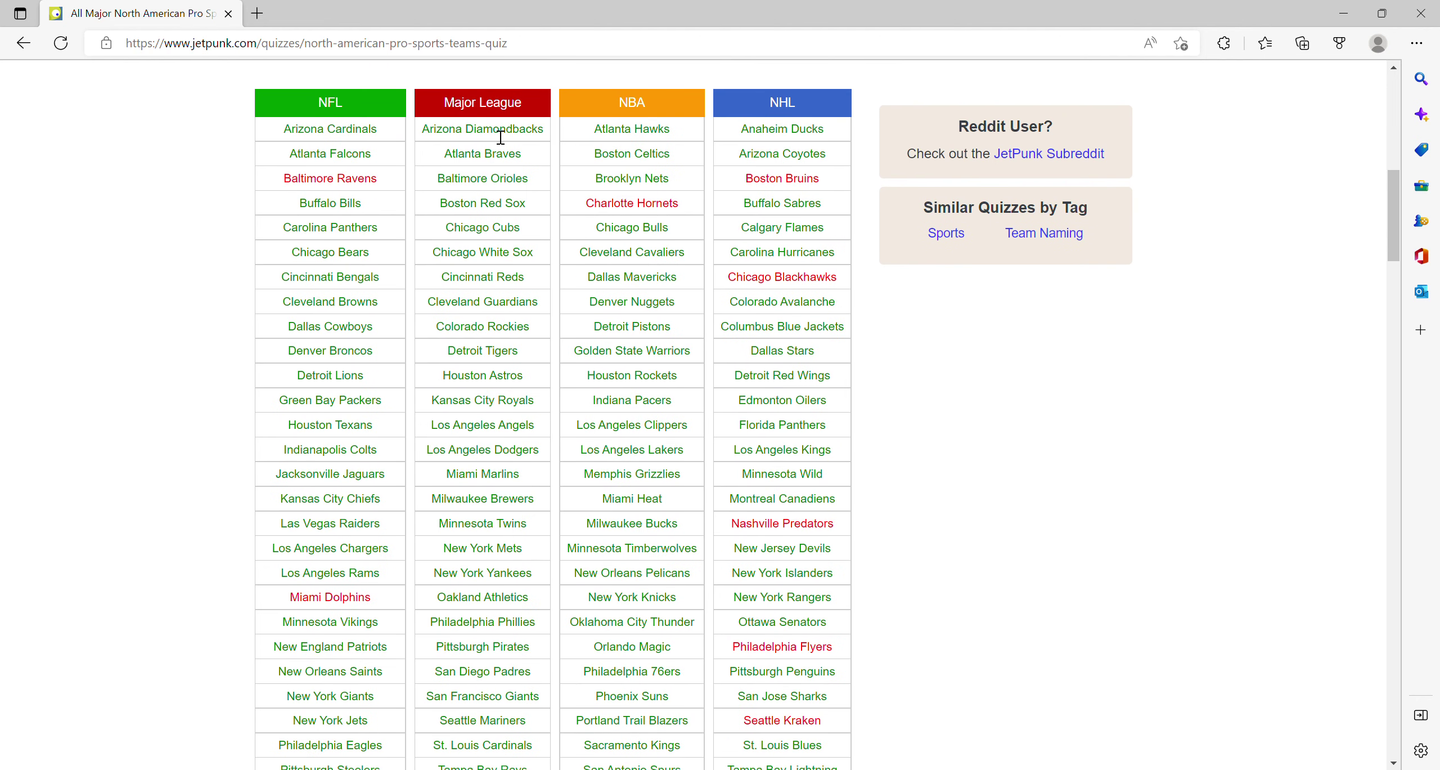
double_click(782, 180)
left_click(806, 597)
scroll(709, 338, "up", 3)
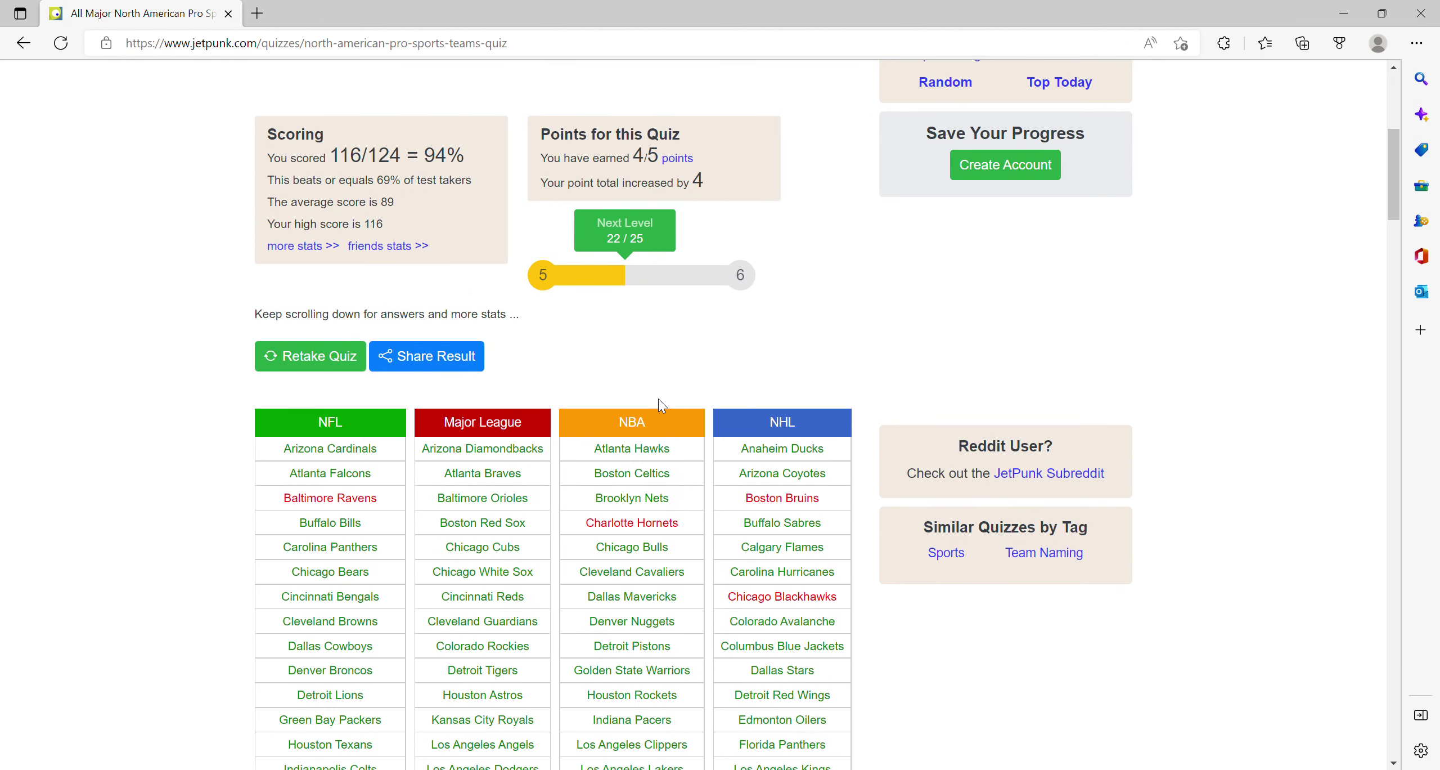
scroll(658, 406, "down", 1)
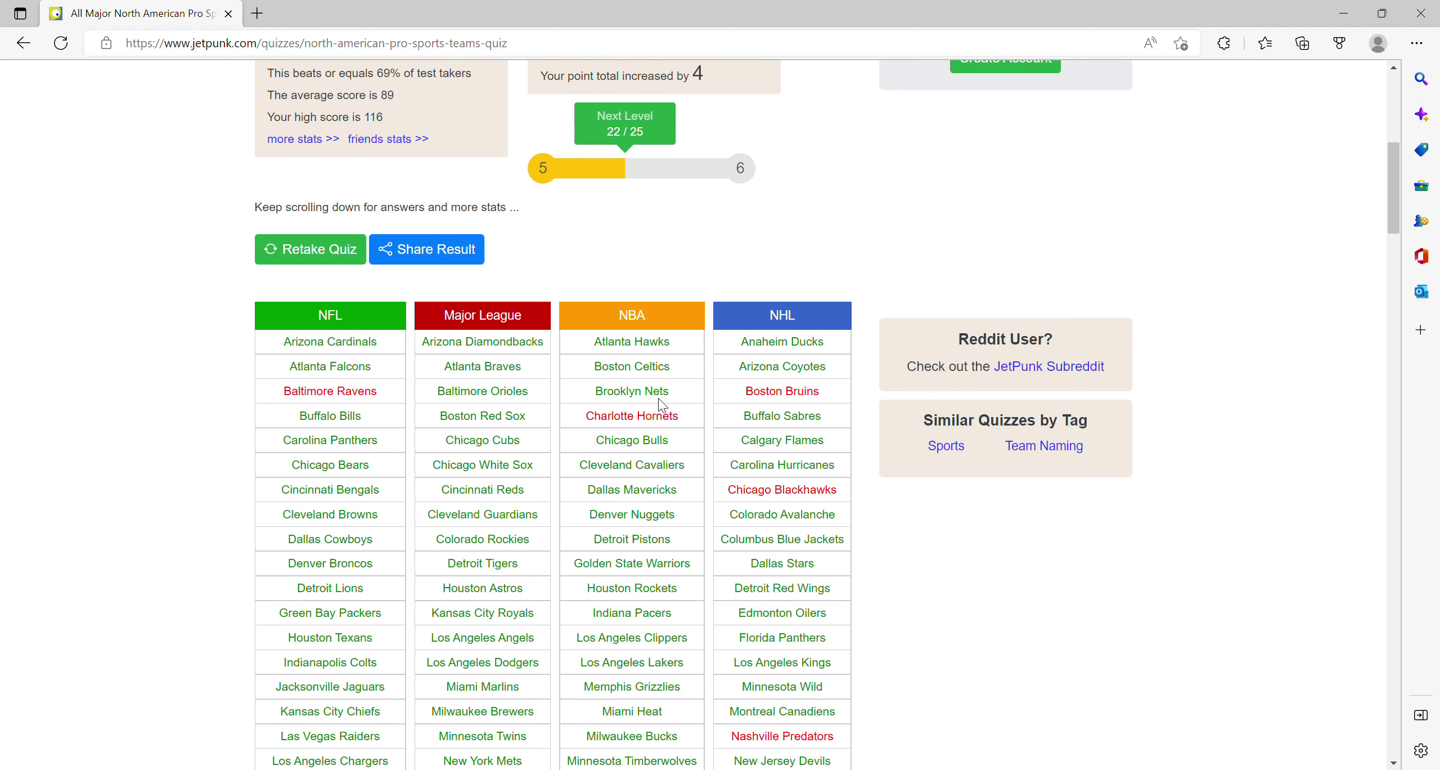